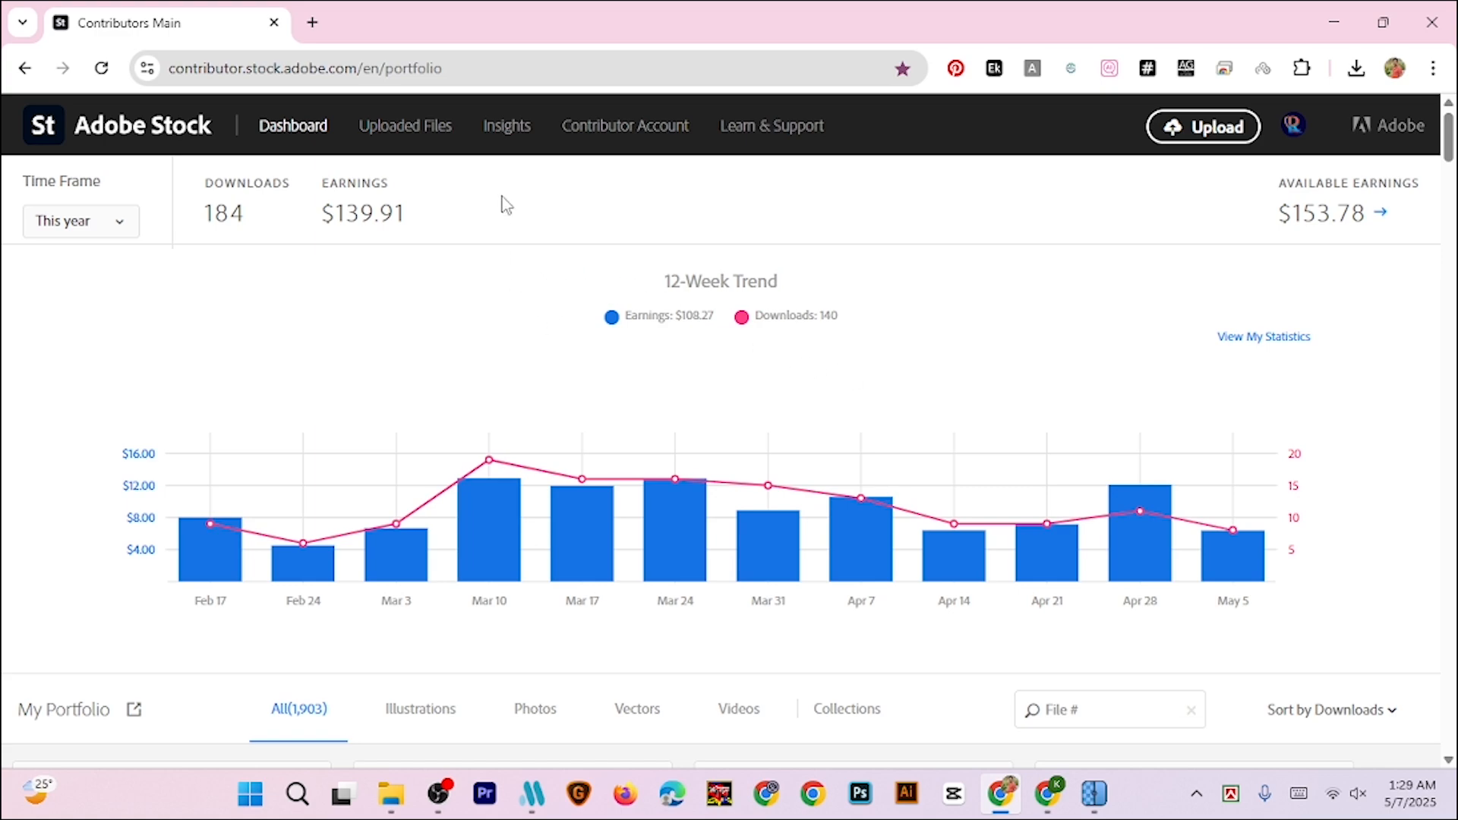
Open the recent top sellers in the contributor insights and look through the best-selling photos
left_click(506, 129)
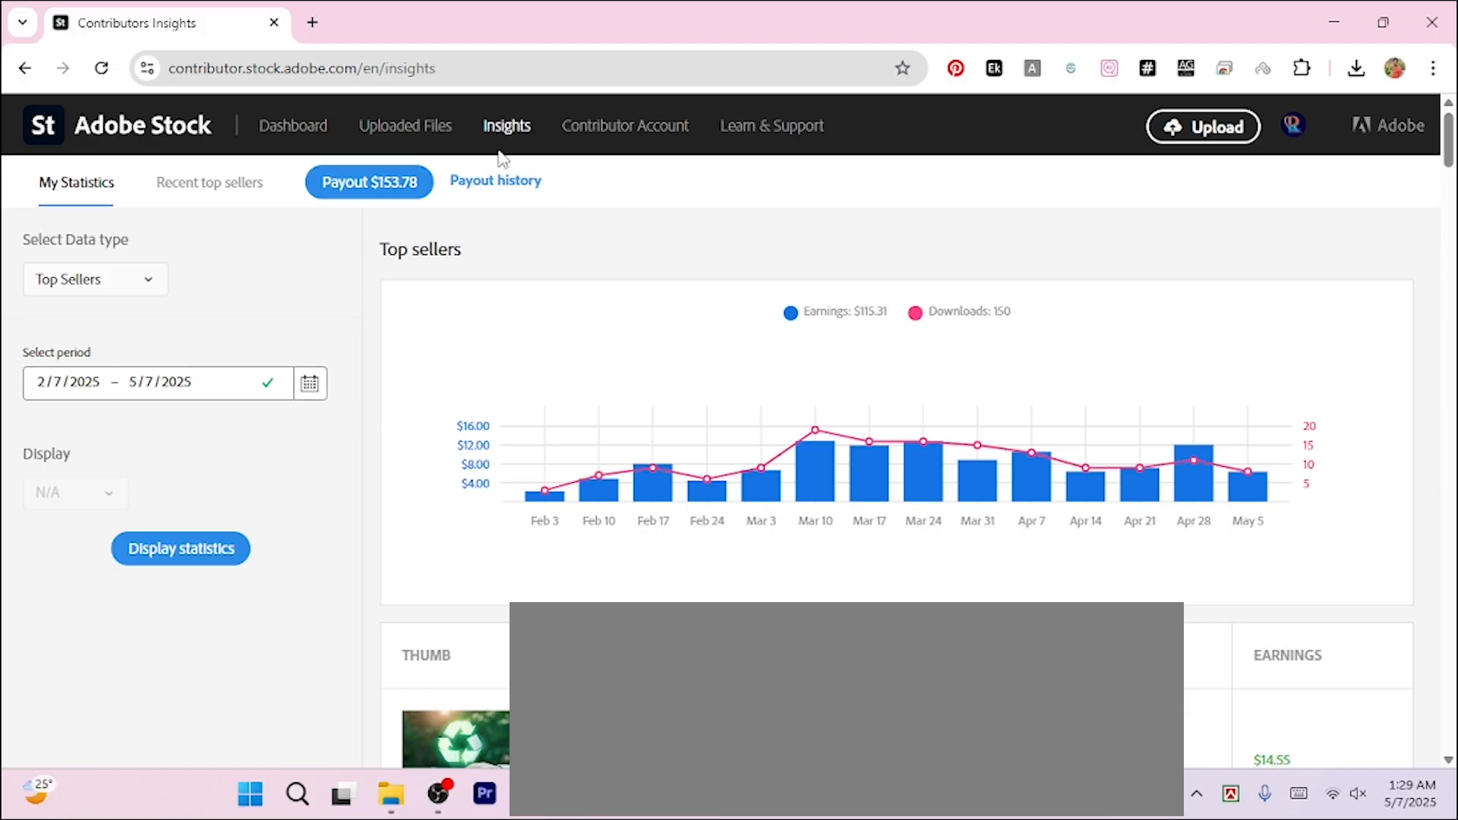
left_click(213, 196)
scroll(735, 494, "down", 20)
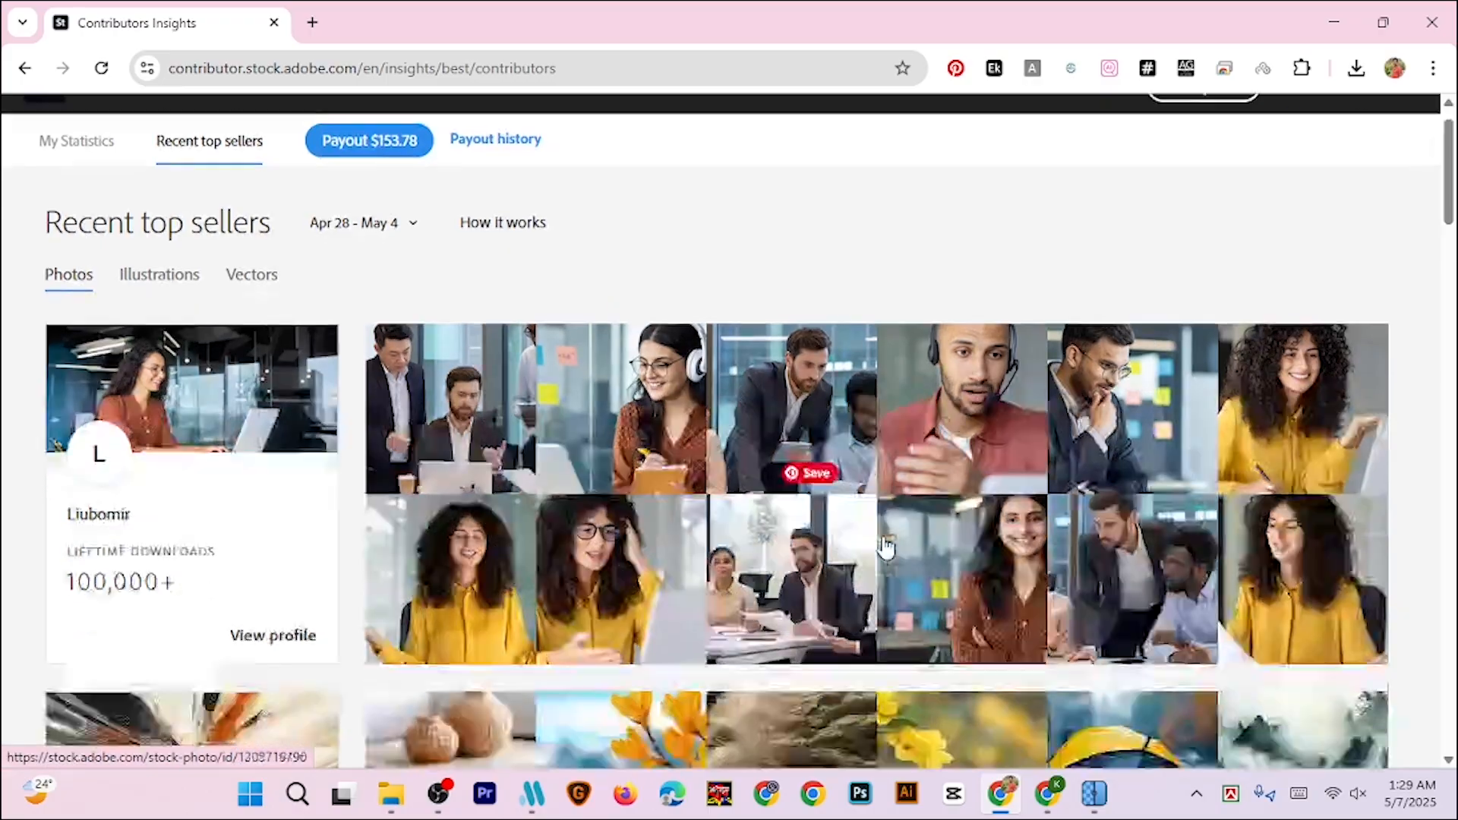
scroll(885, 546, "up", 20)
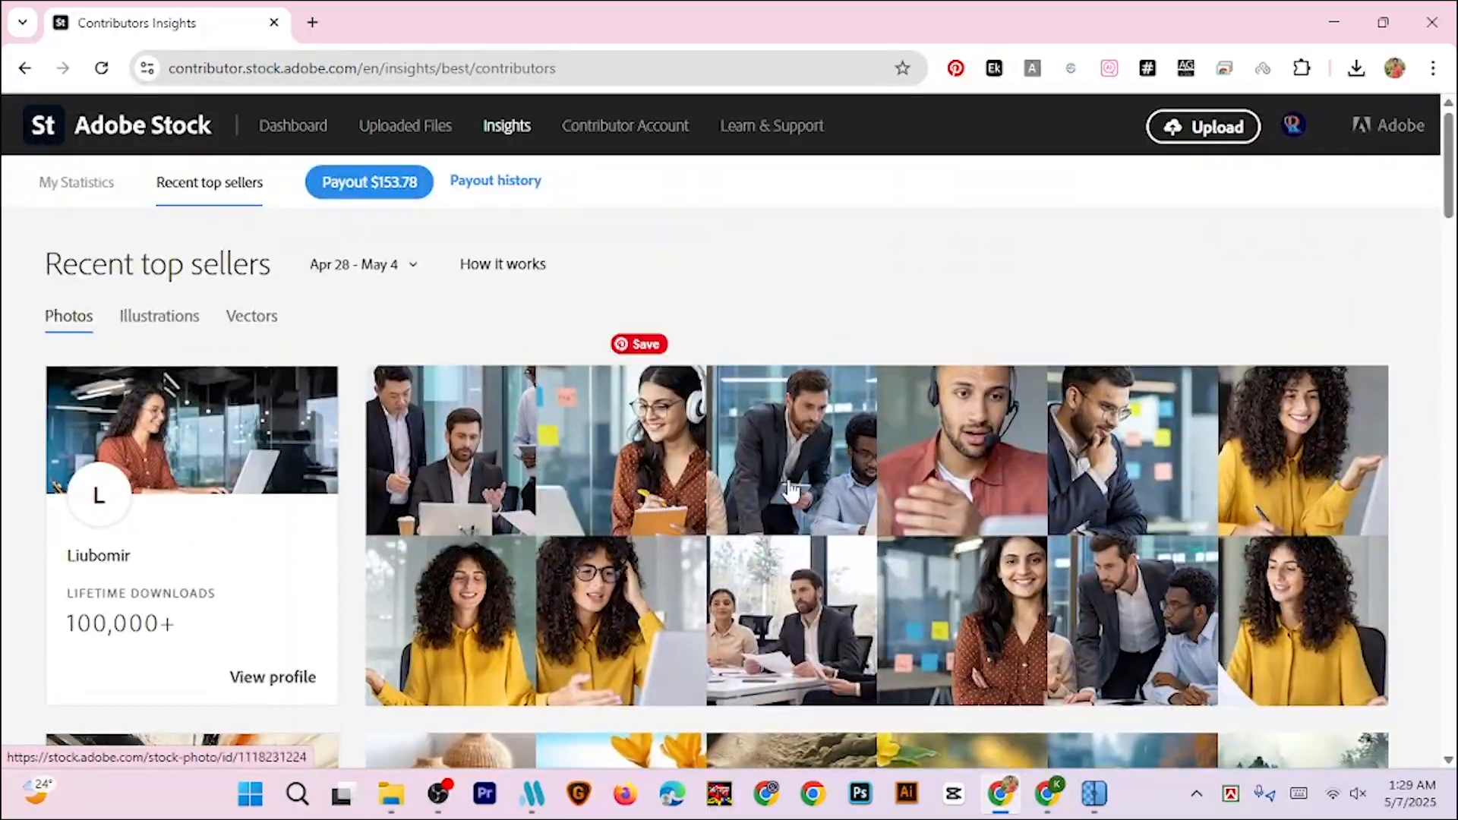
Show the top-selling illustrations and look through the listed contributors and their artwork
left_click(171, 328)
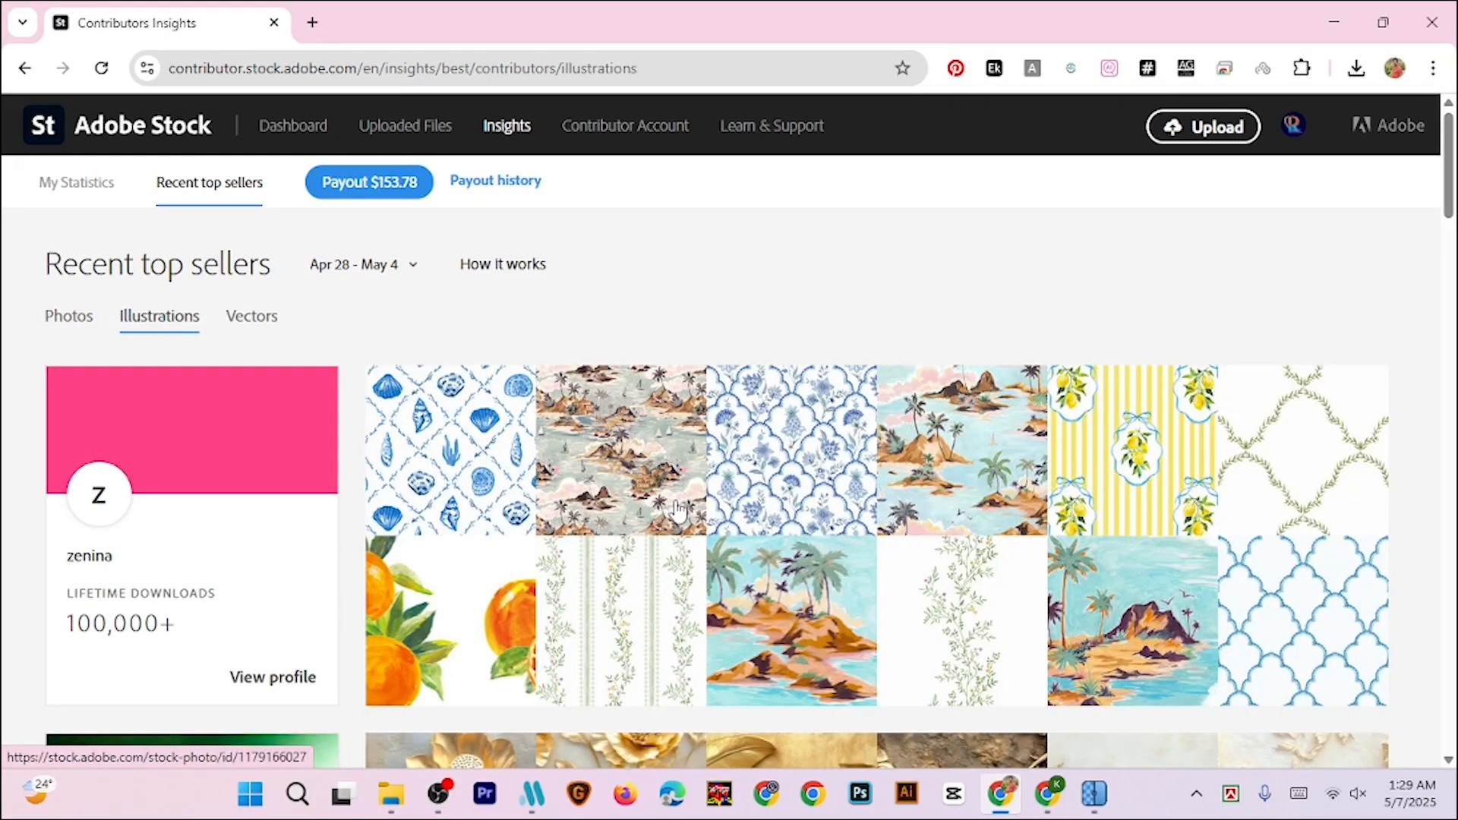
scroll(676, 507, "down", 15)
scroll(712, 514, "down", 15)
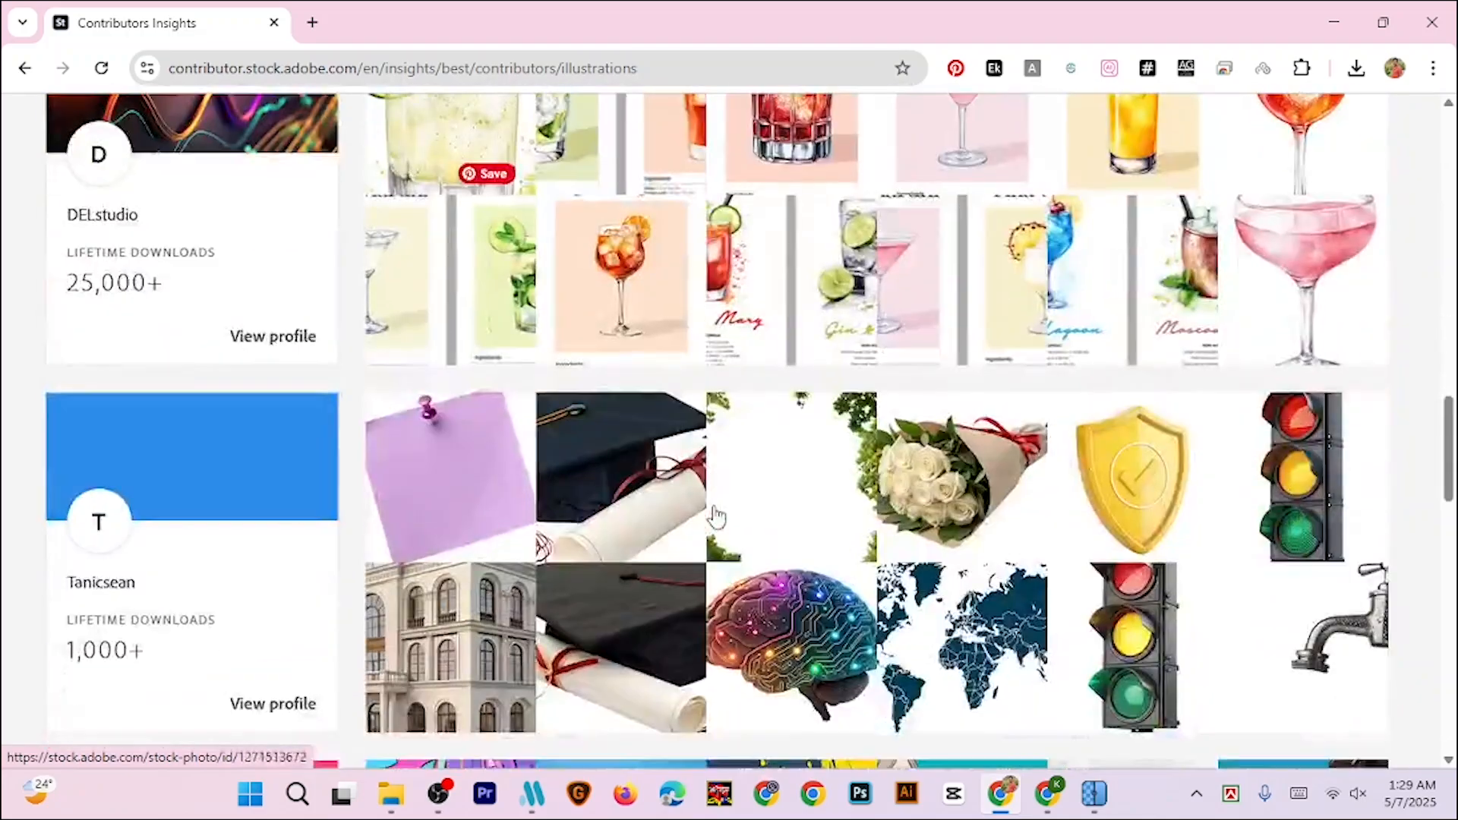
scroll(718, 515, "up", 8)
scroll(722, 517, "down", 4)
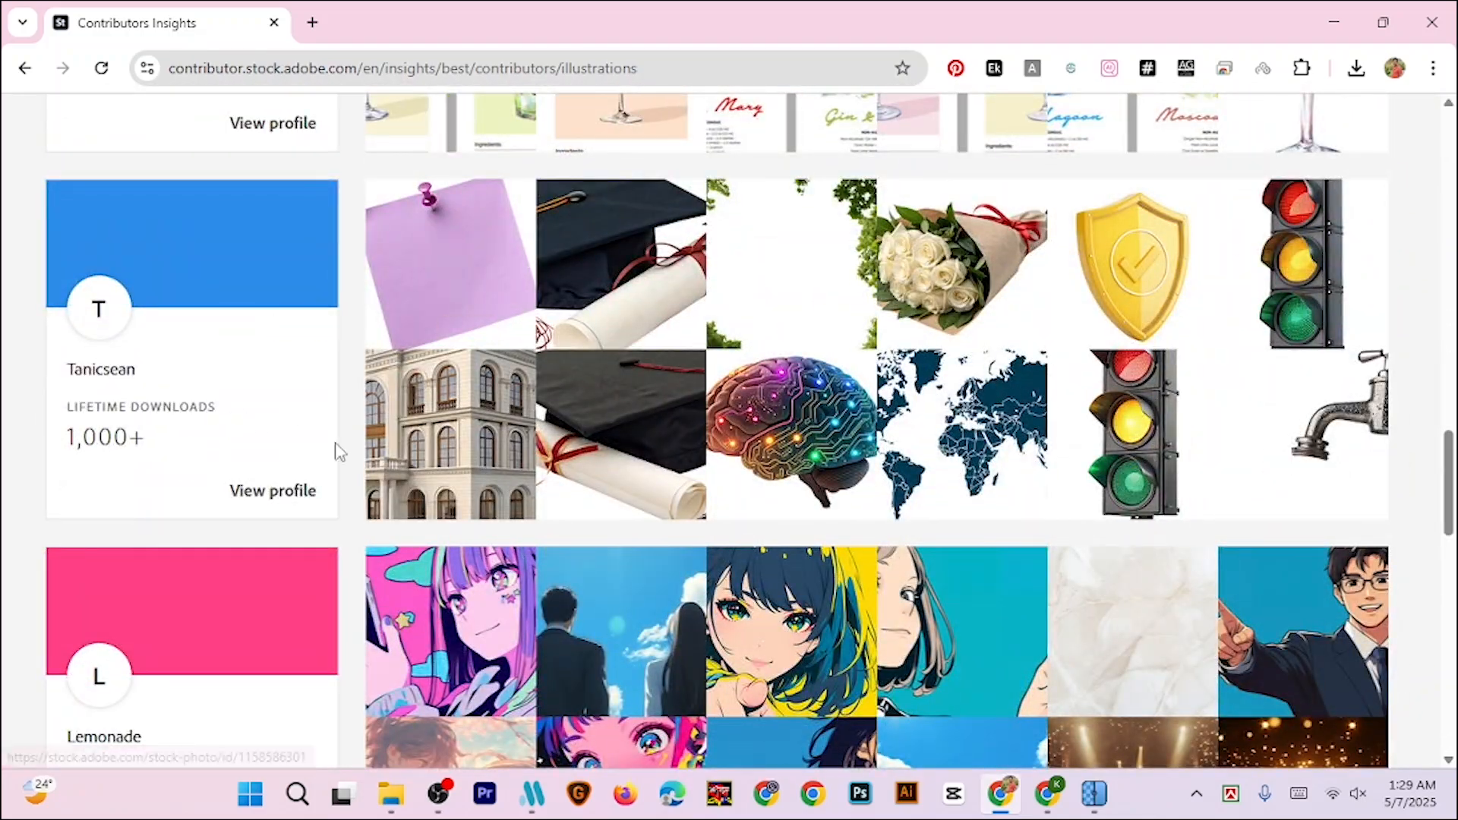
Open the profile of the illustration contributor with 1,000+ lifetime downloads and close the keyword tags overlay
left_click(281, 501)
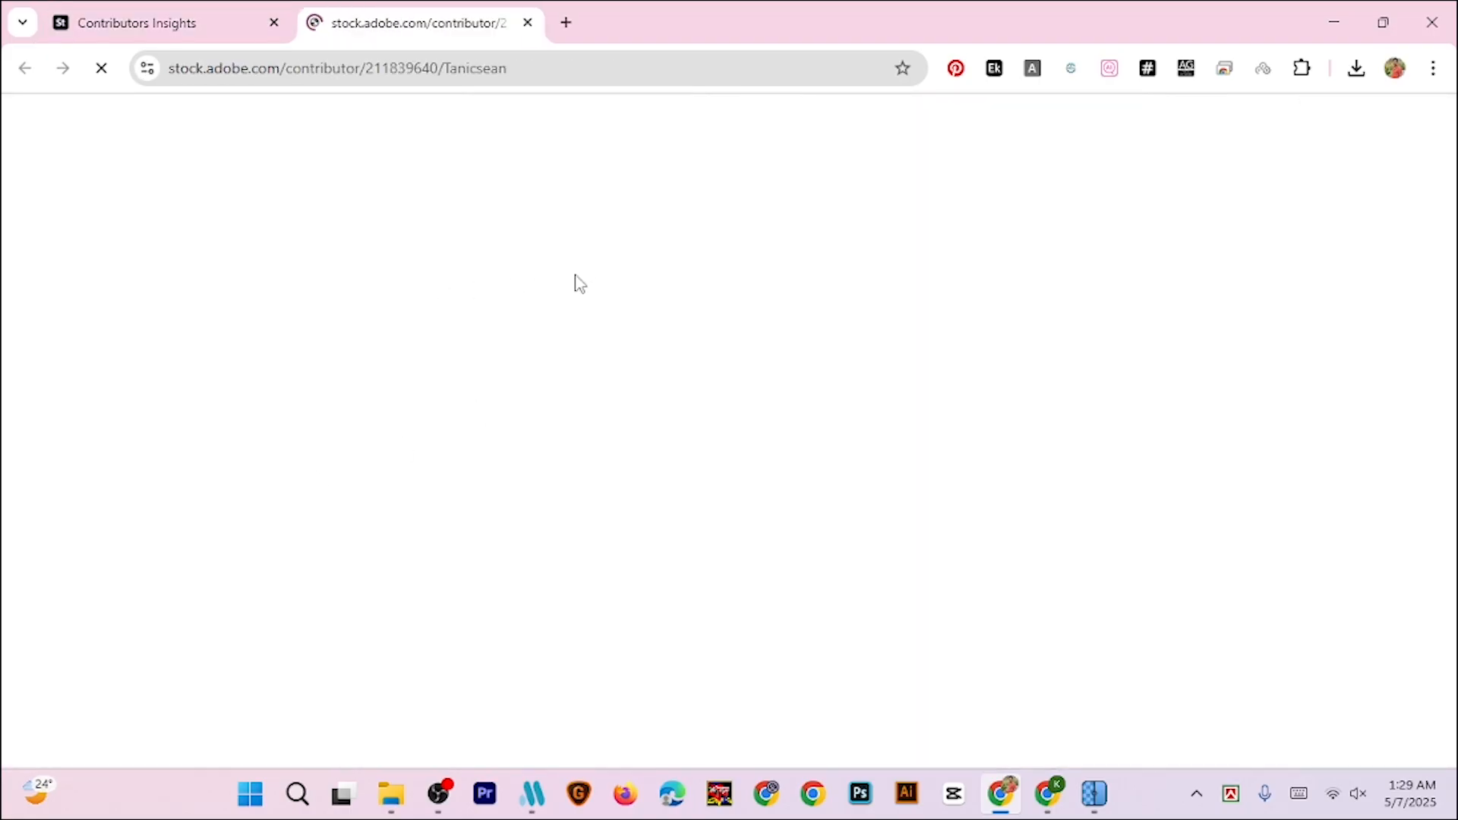
scroll(632, 474, "down", 6)
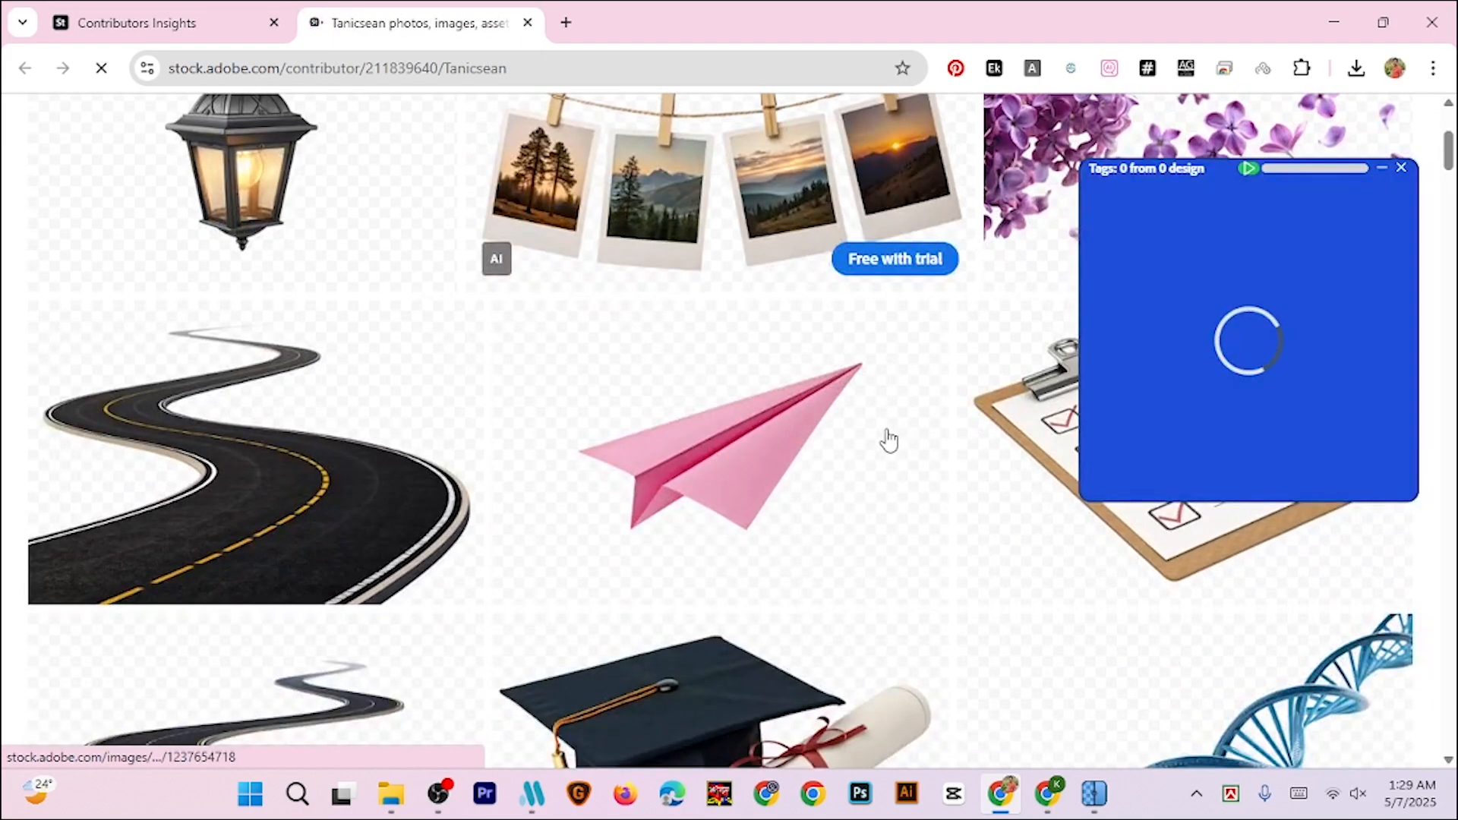
scroll(575, 449, "up", 1)
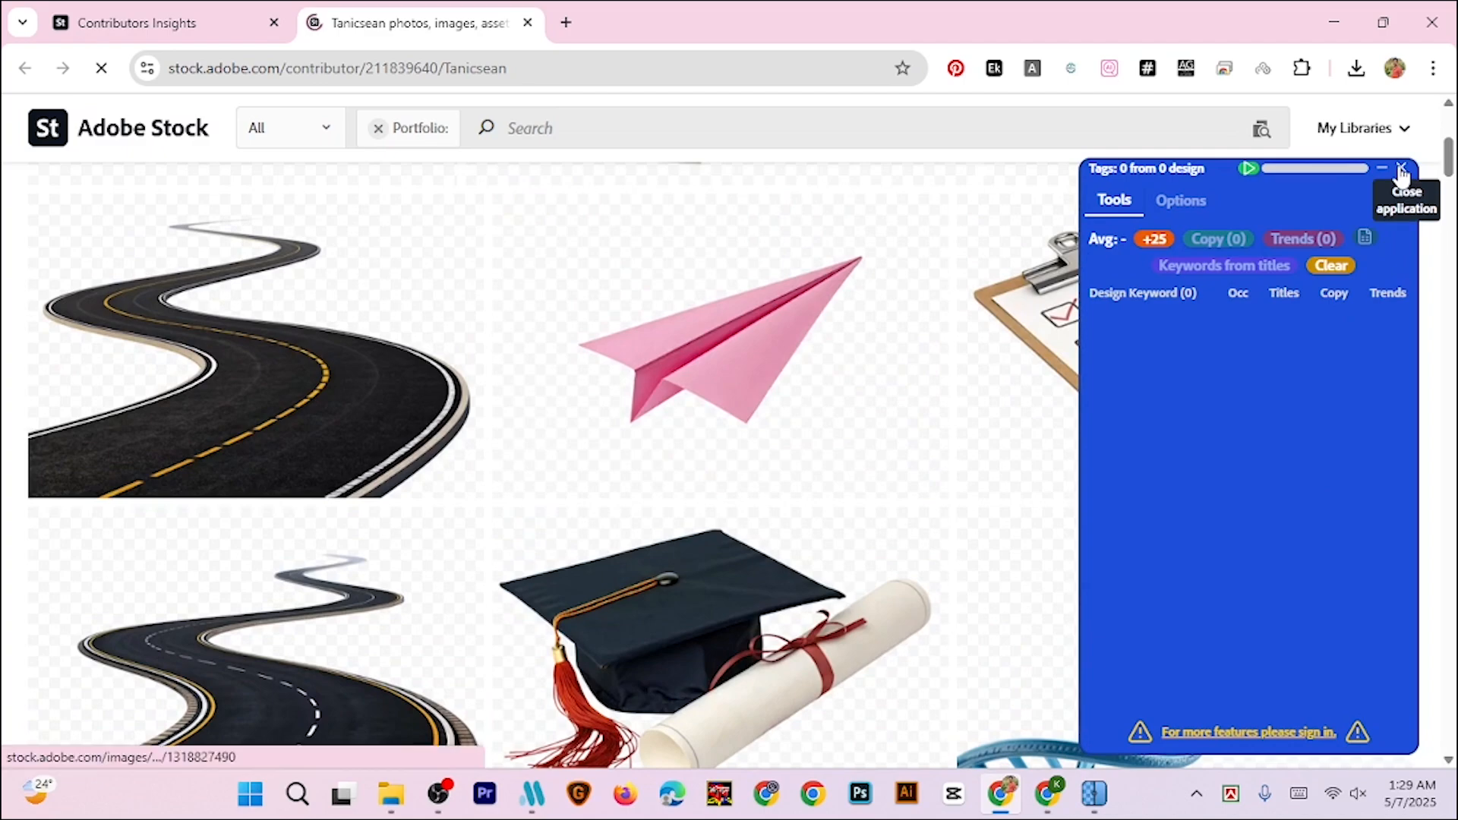
left_click(1401, 167)
Compare the top sellers listing with the contributor's portfolio and examine which isolated subjects on transparent backgrounds it offers
left_click(198, 6)
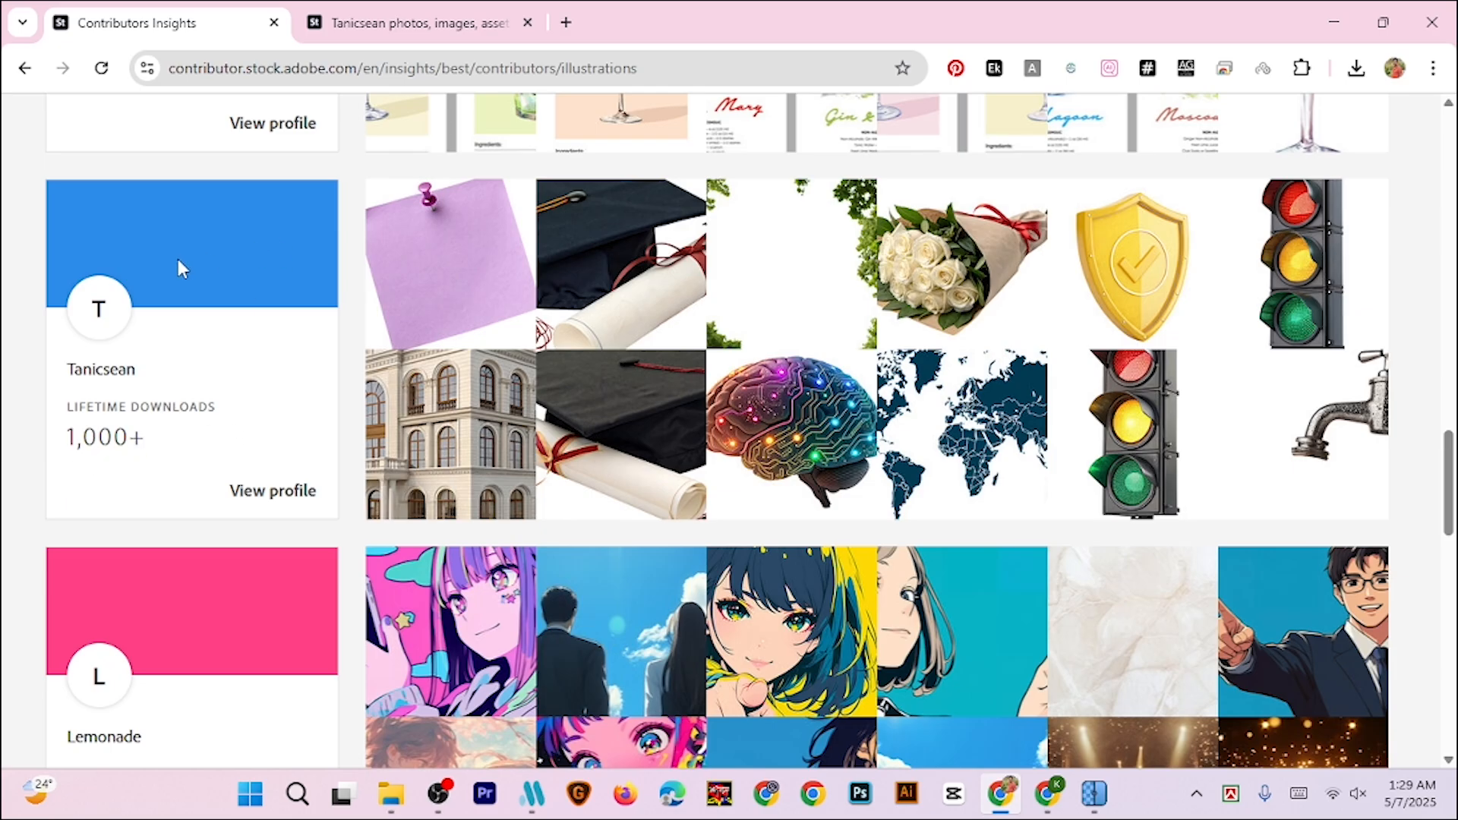
left_click(418, 23)
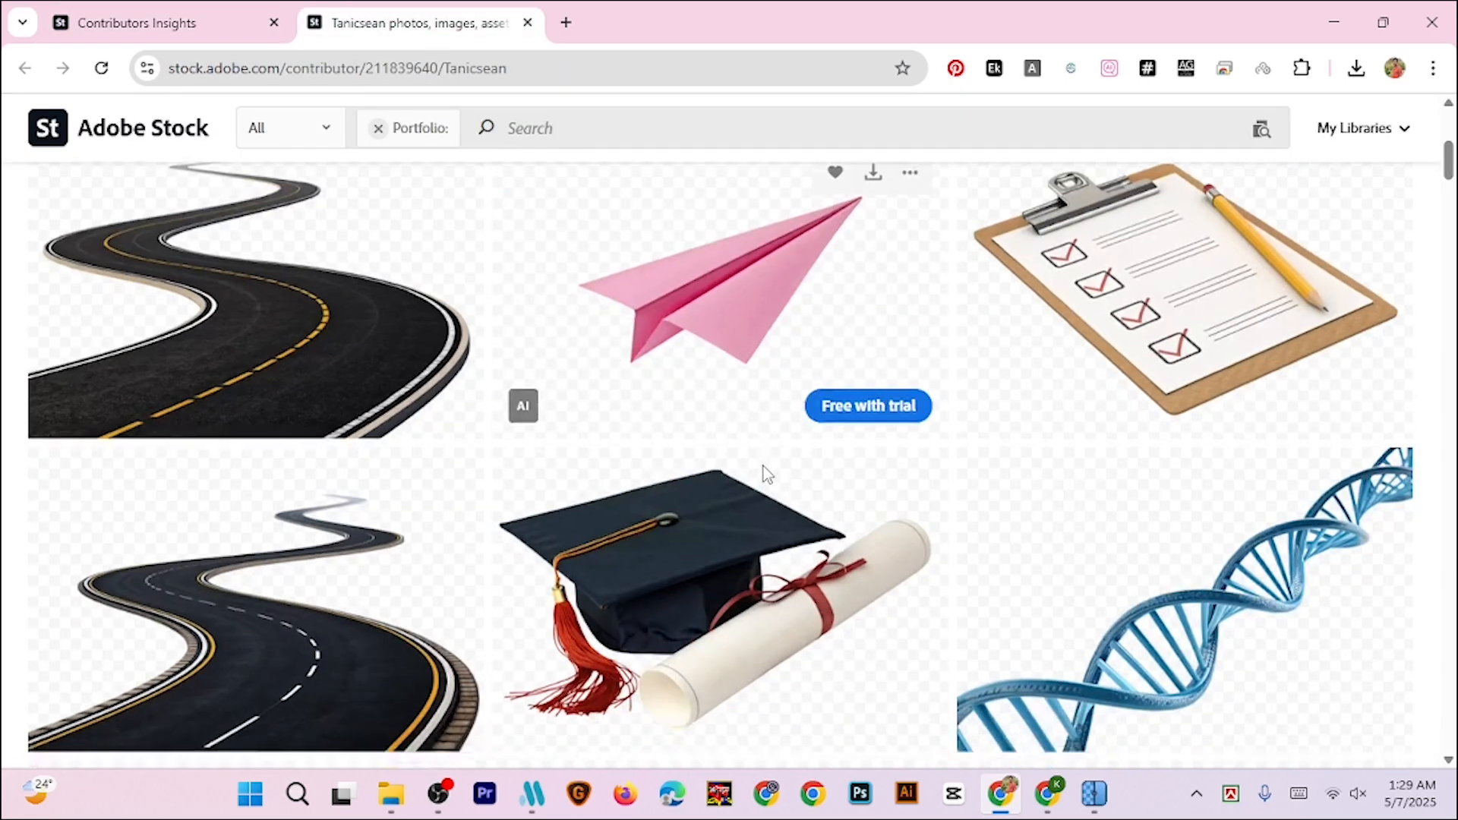
scroll(766, 474, "down", 18)
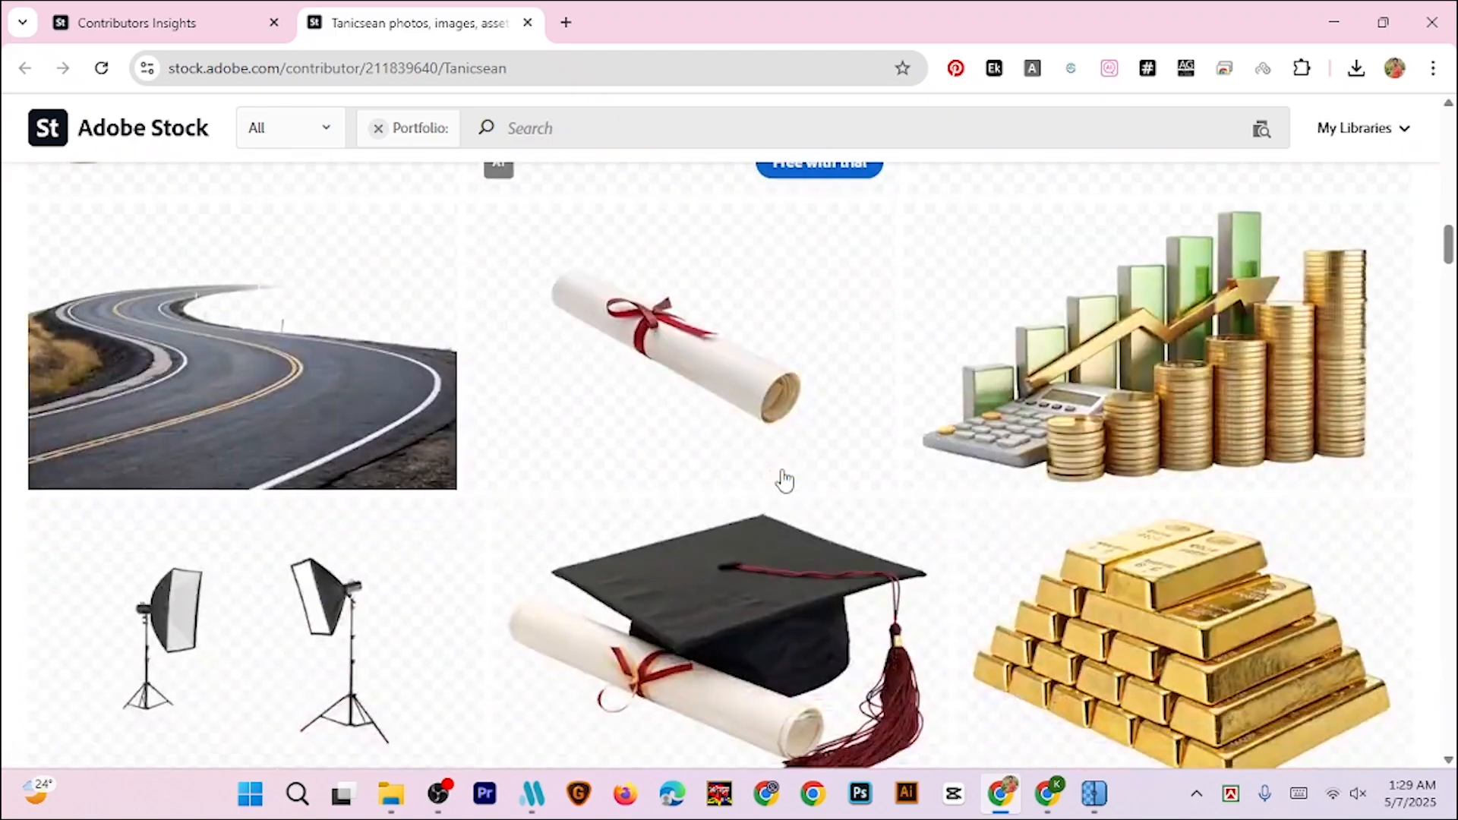
scroll(784, 480, "down", 8)
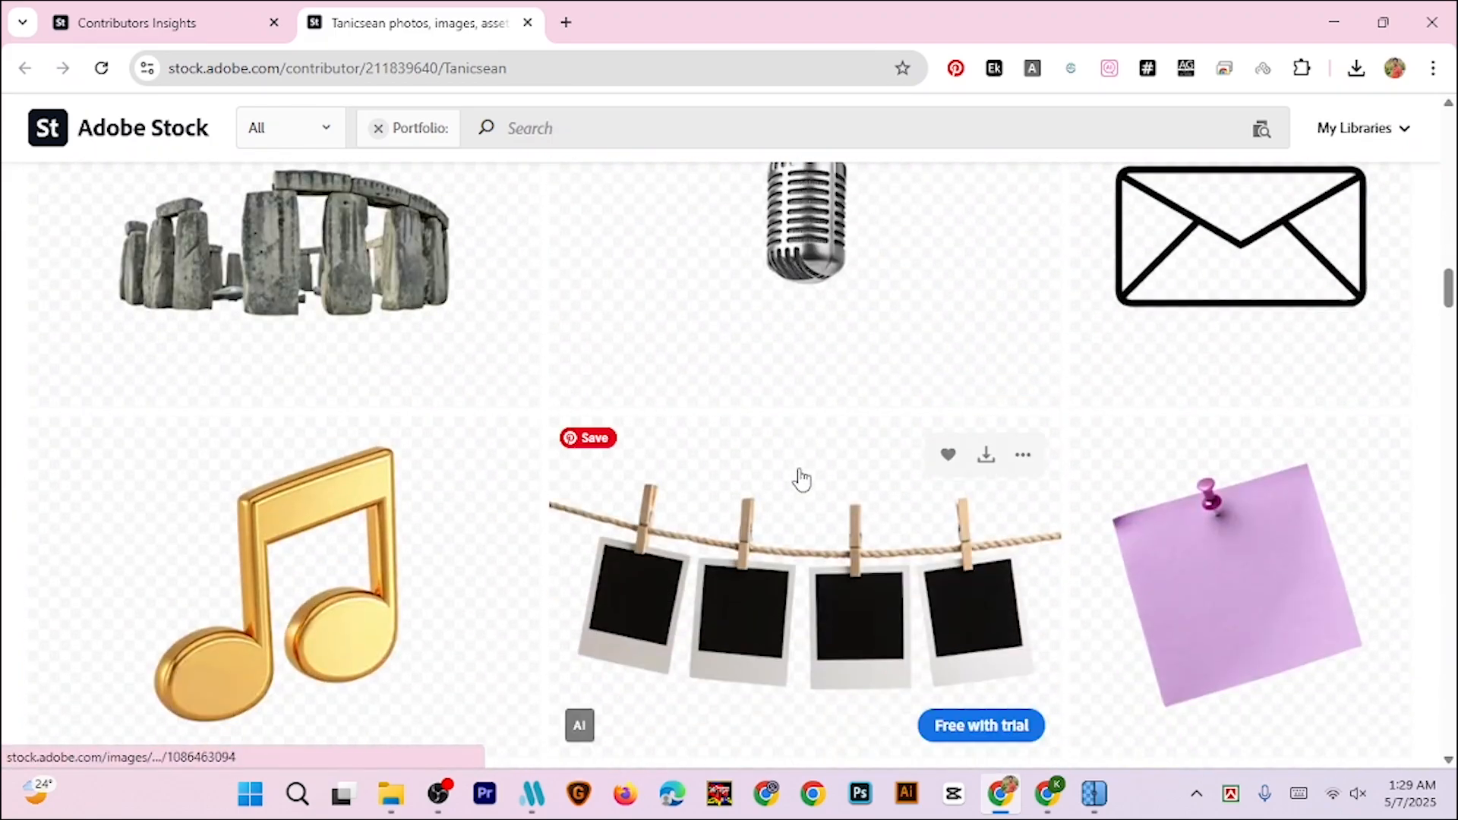
scroll(801, 480, "down", 7)
scroll(801, 480, "down", 3)
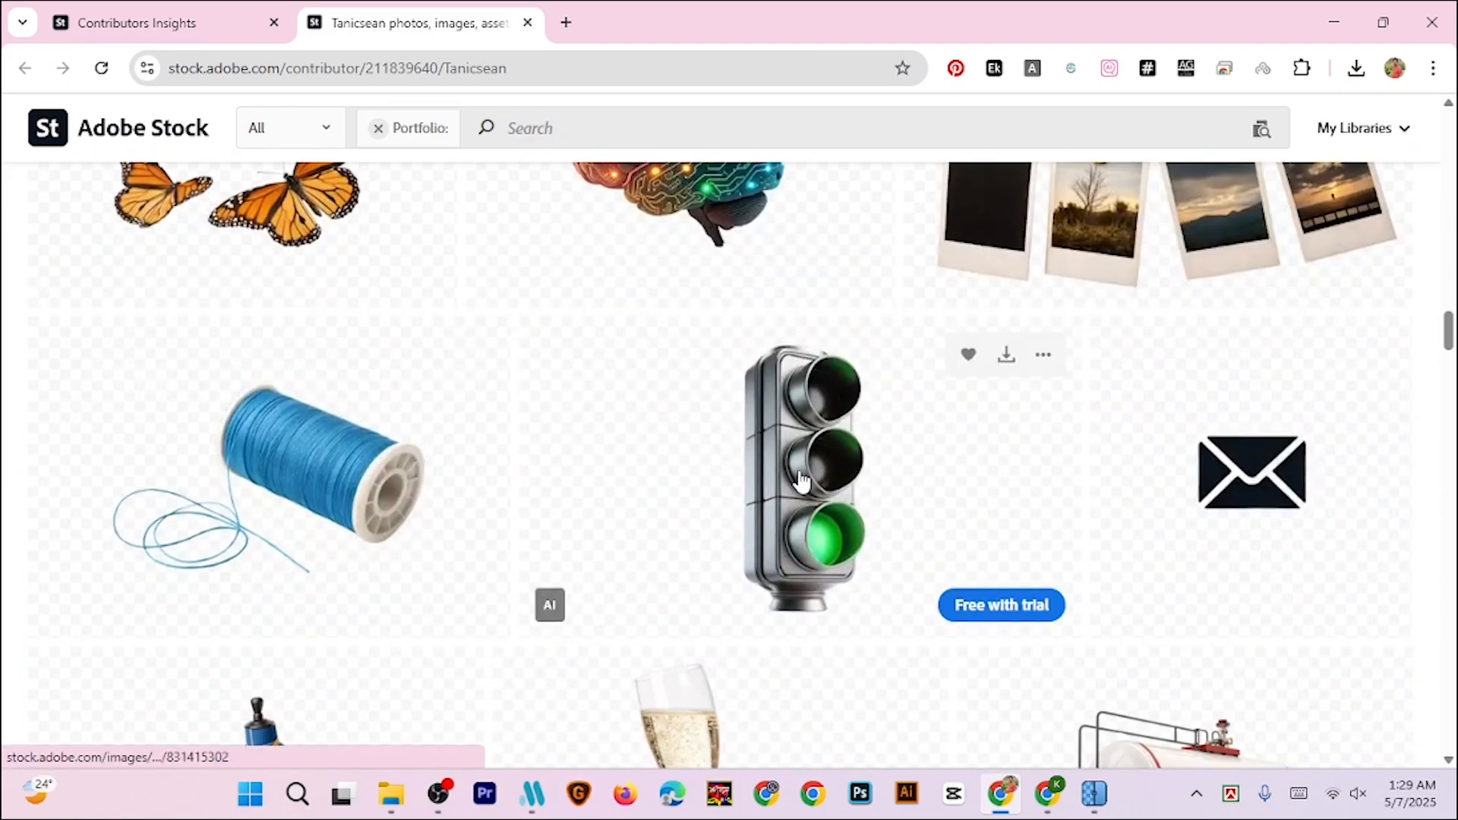
scroll(802, 480, "down", 6)
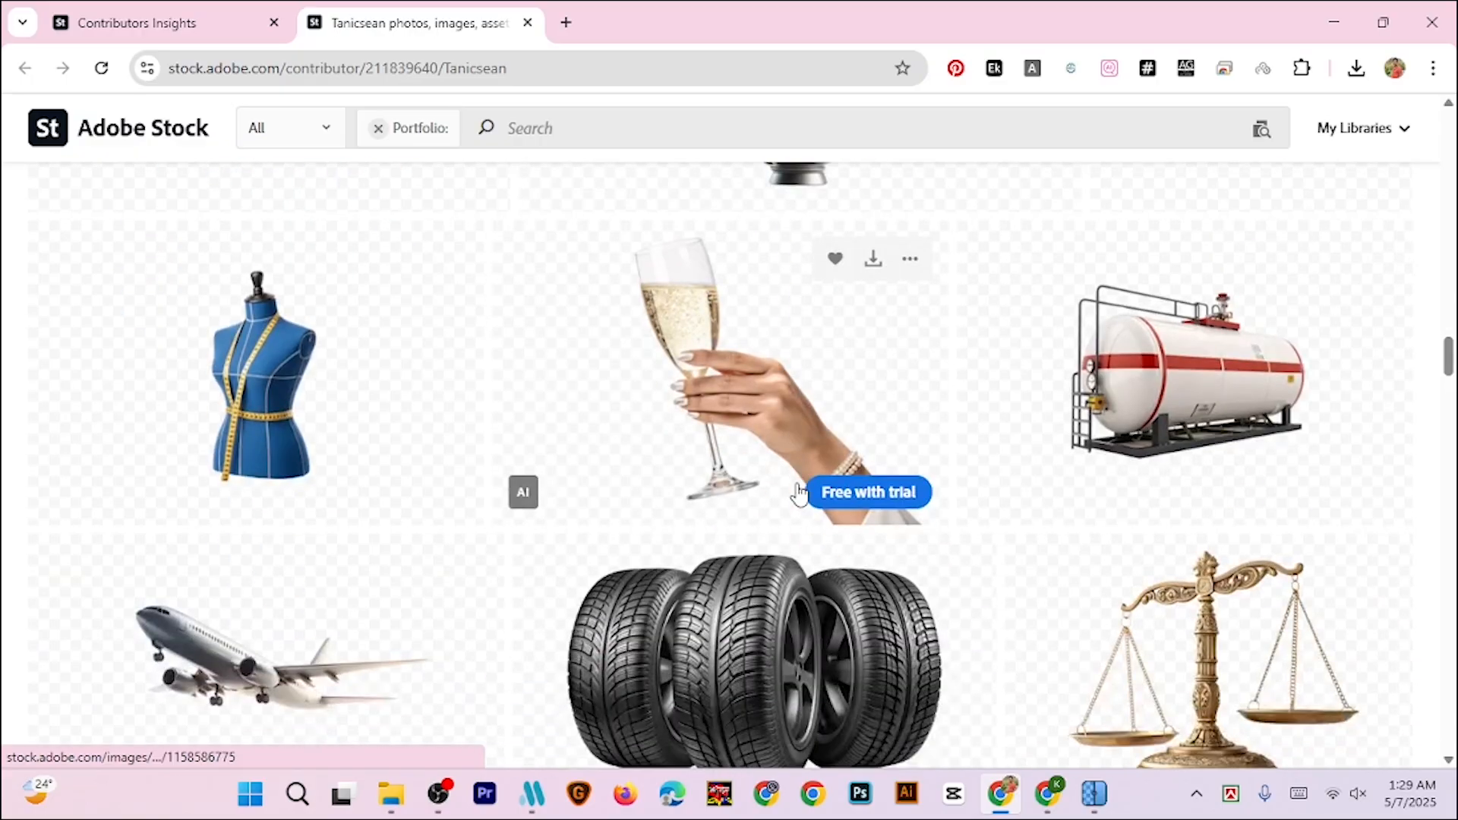
scroll(830, 519, "down", 7)
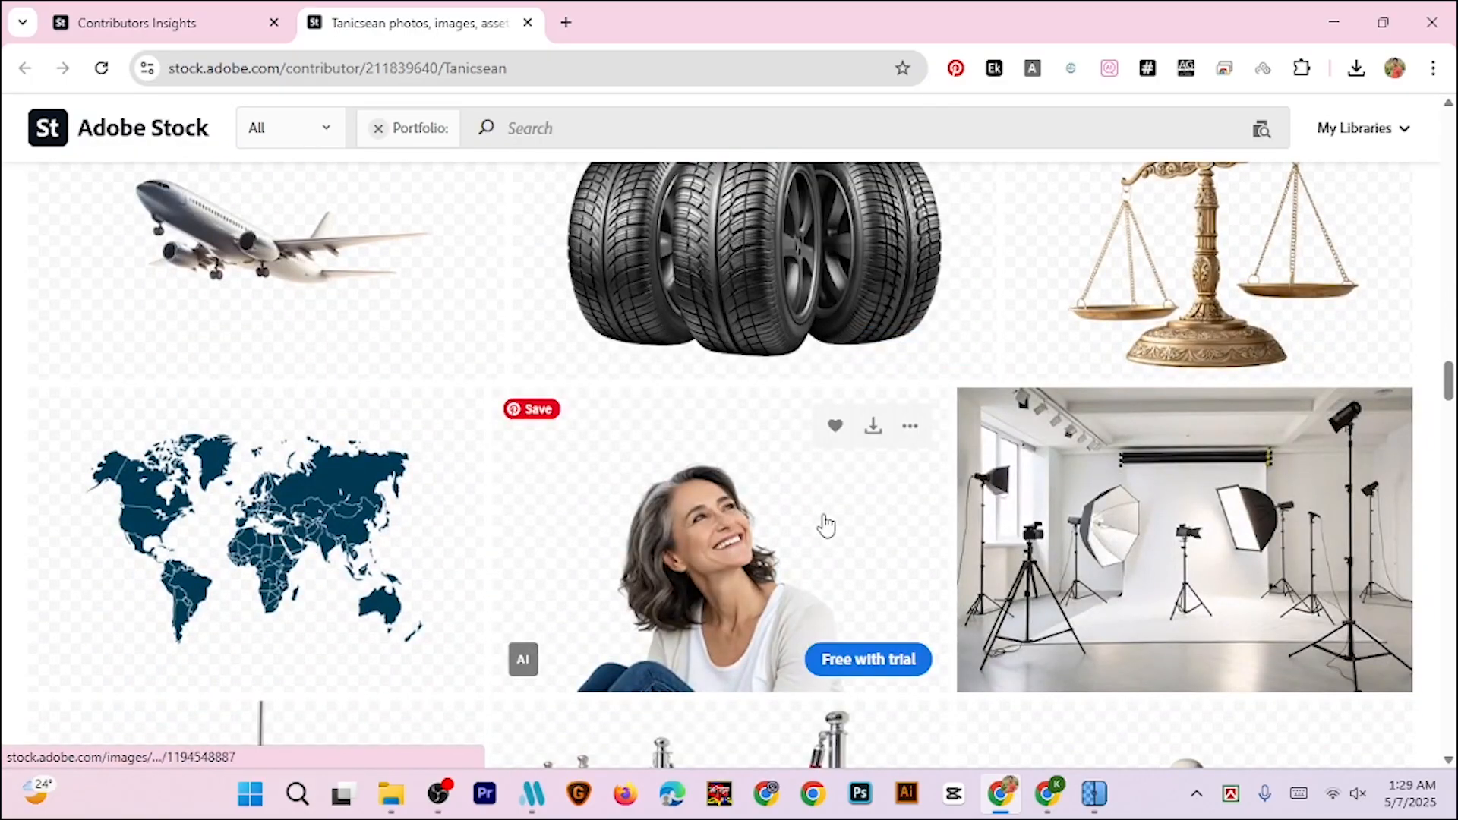
scroll(826, 524, "down", 7)
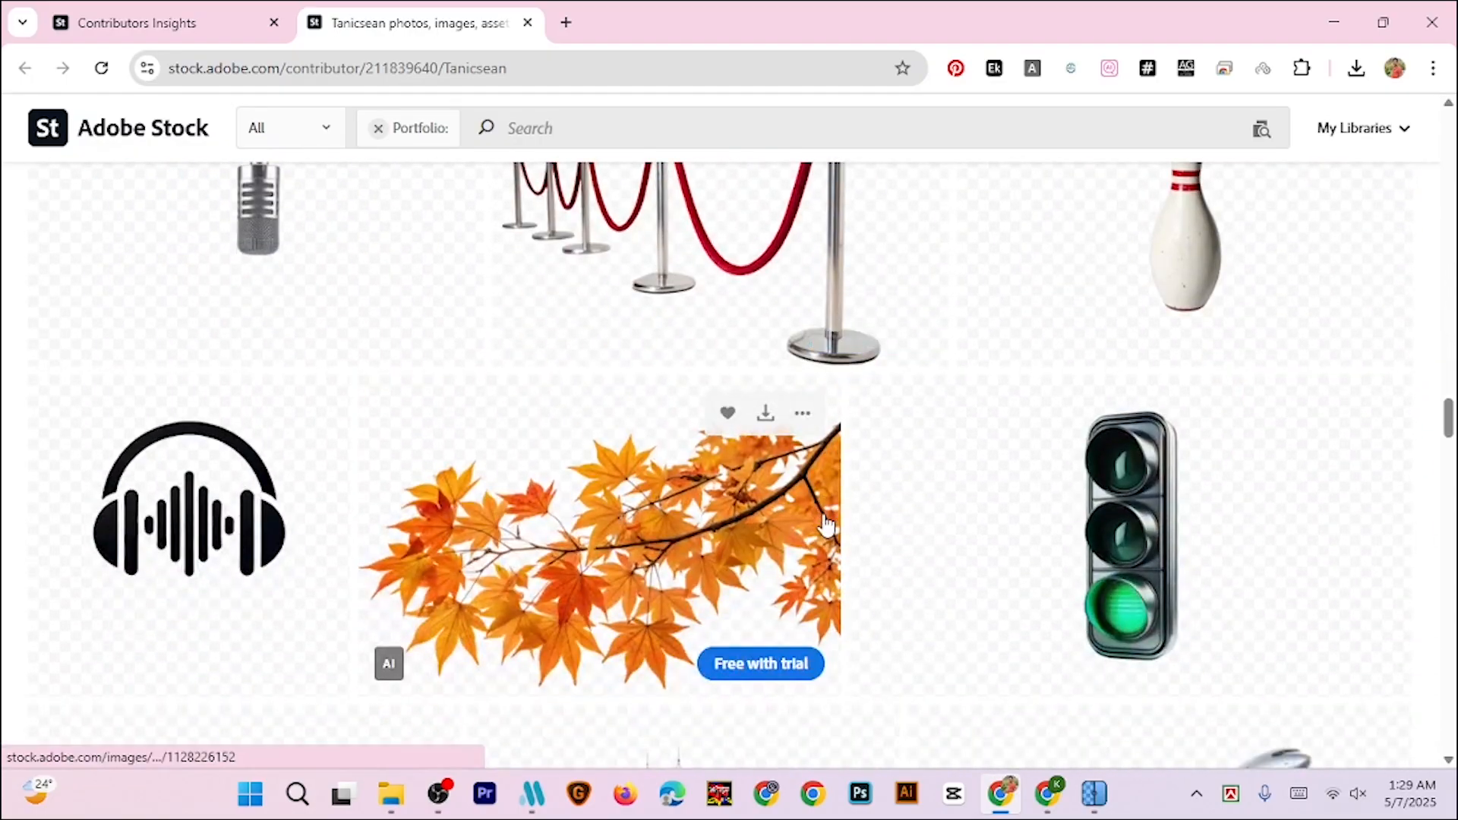
scroll(820, 530, "down", 3)
scroll(808, 547, "up", 10)
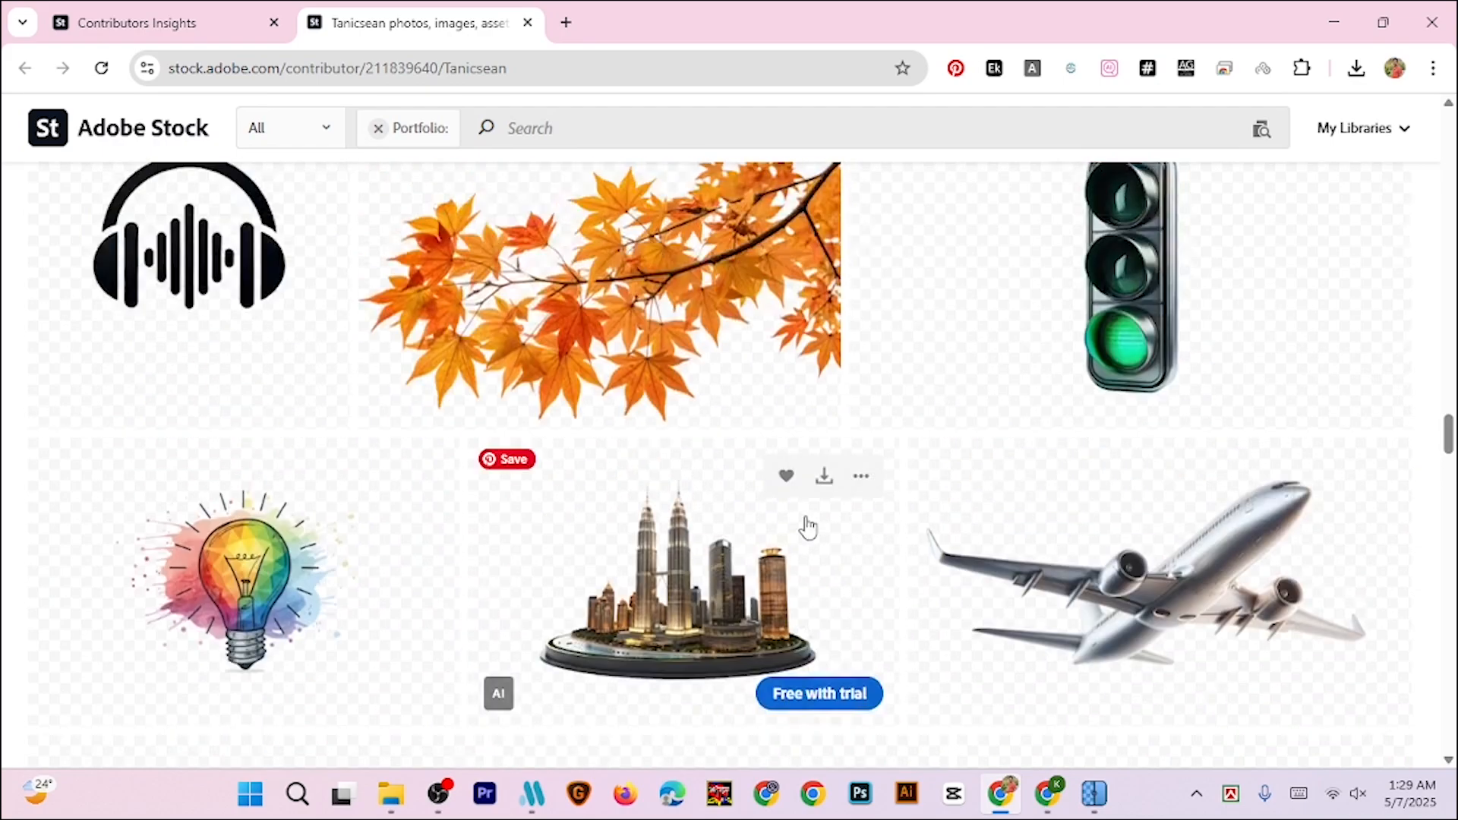
scroll(824, 501, "up", 15)
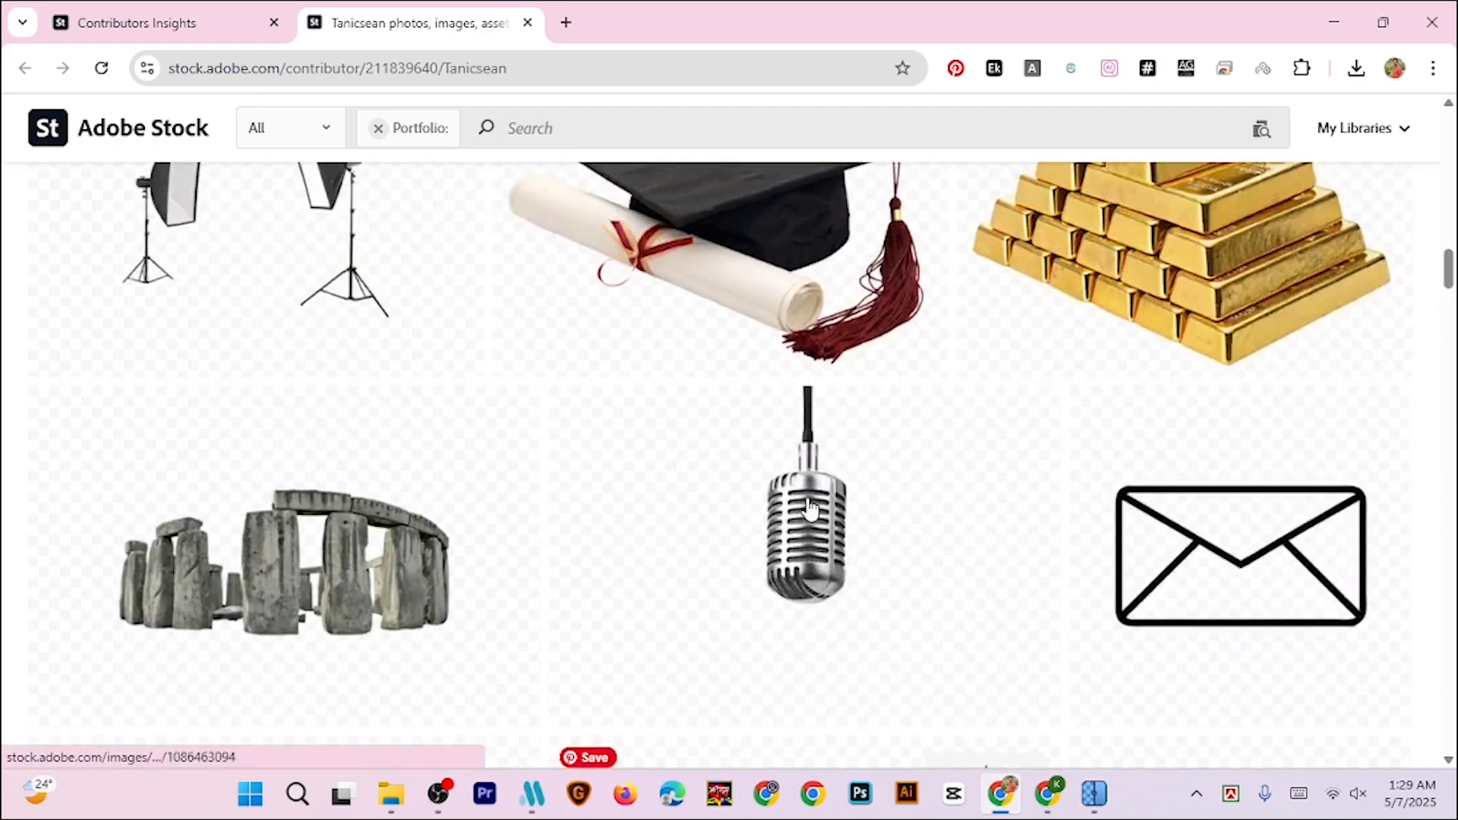
scroll(809, 509, "up", 7)
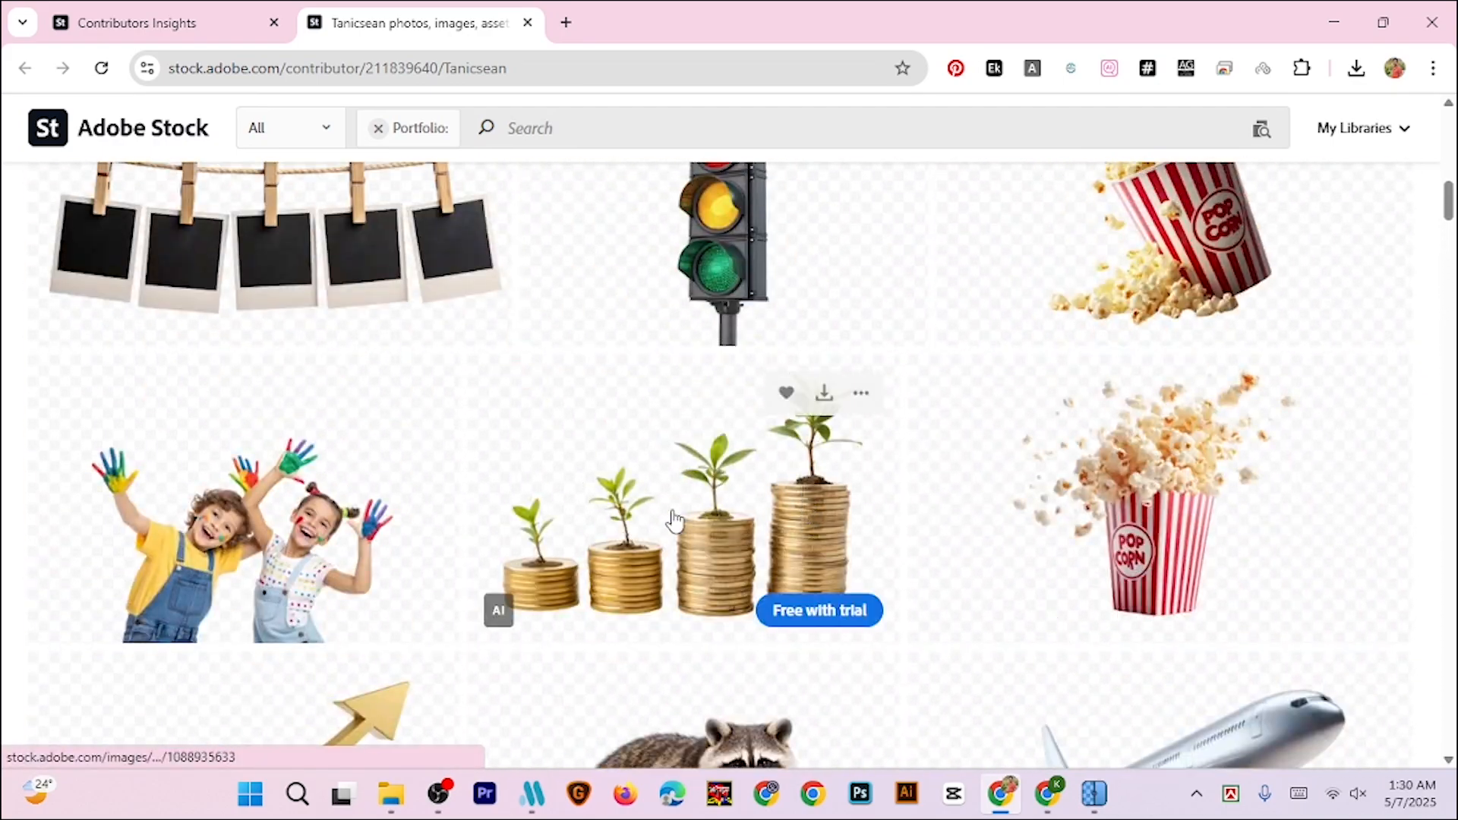
Generate a text prompt from the portfolio image of plants growing on gold coin stacks, copy it, and close the portfolio
scroll(672, 456, "down", 1)
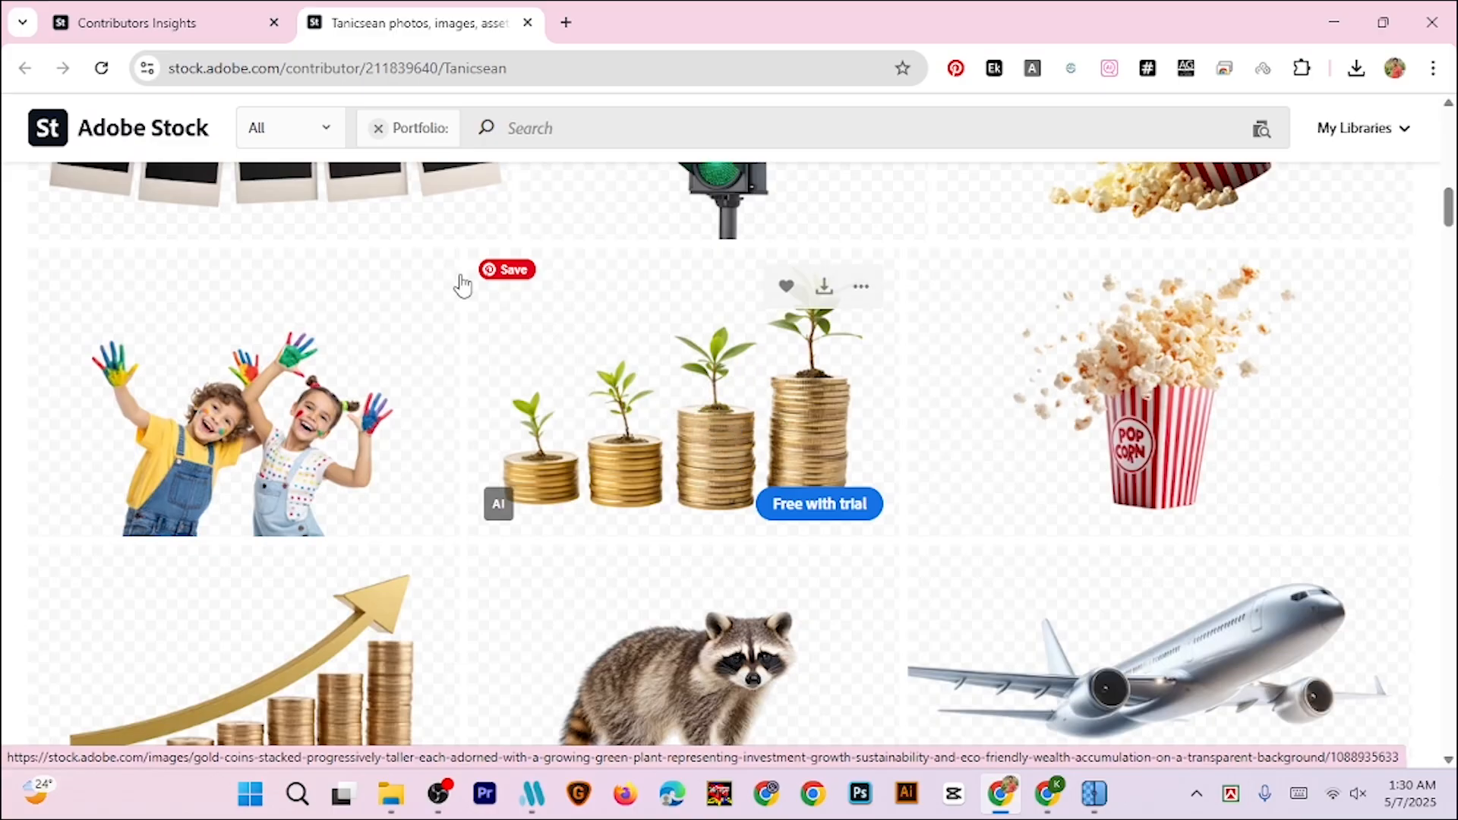
right_click(723, 424)
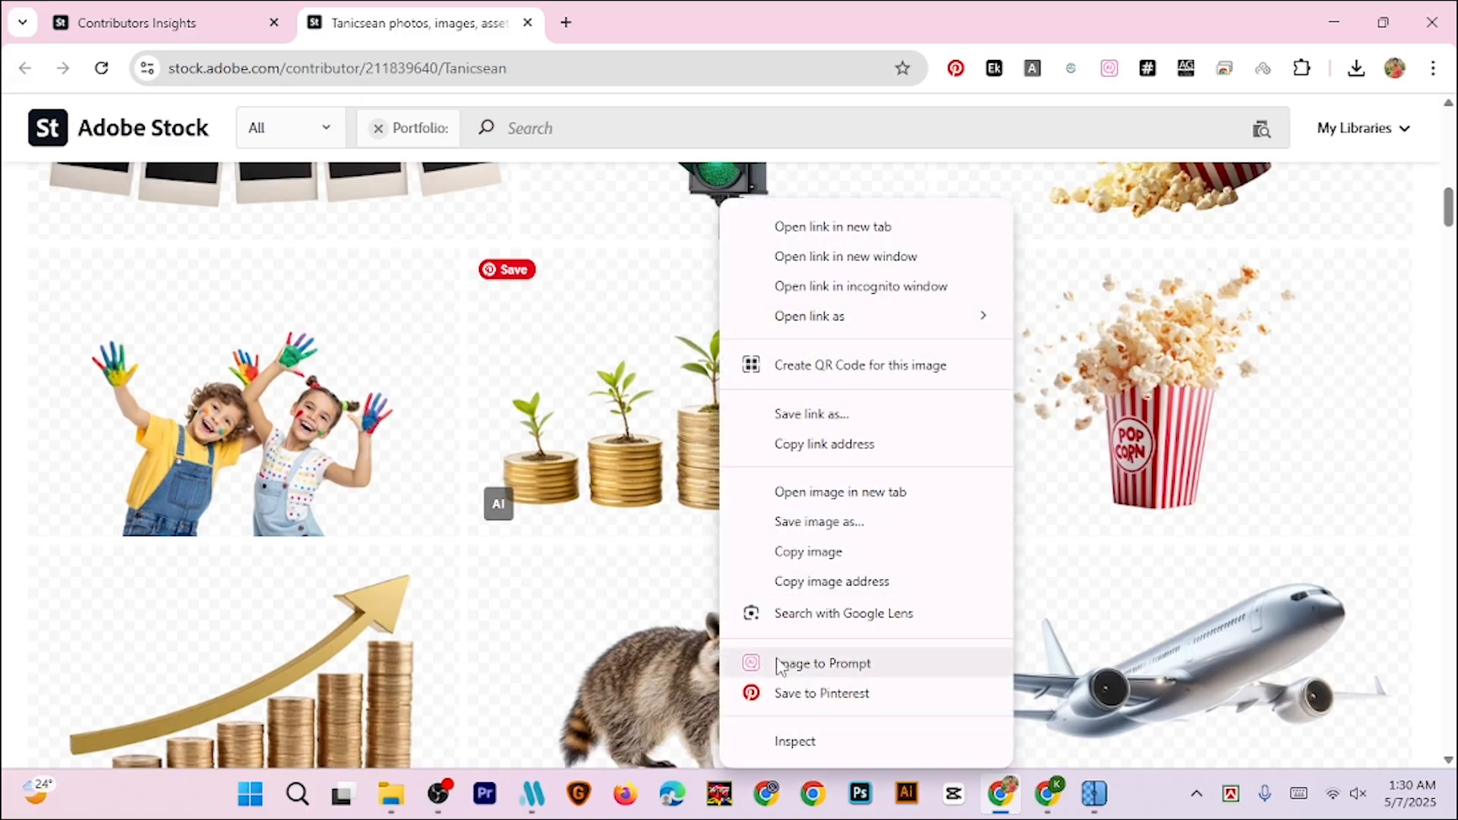
left_click(816, 665)
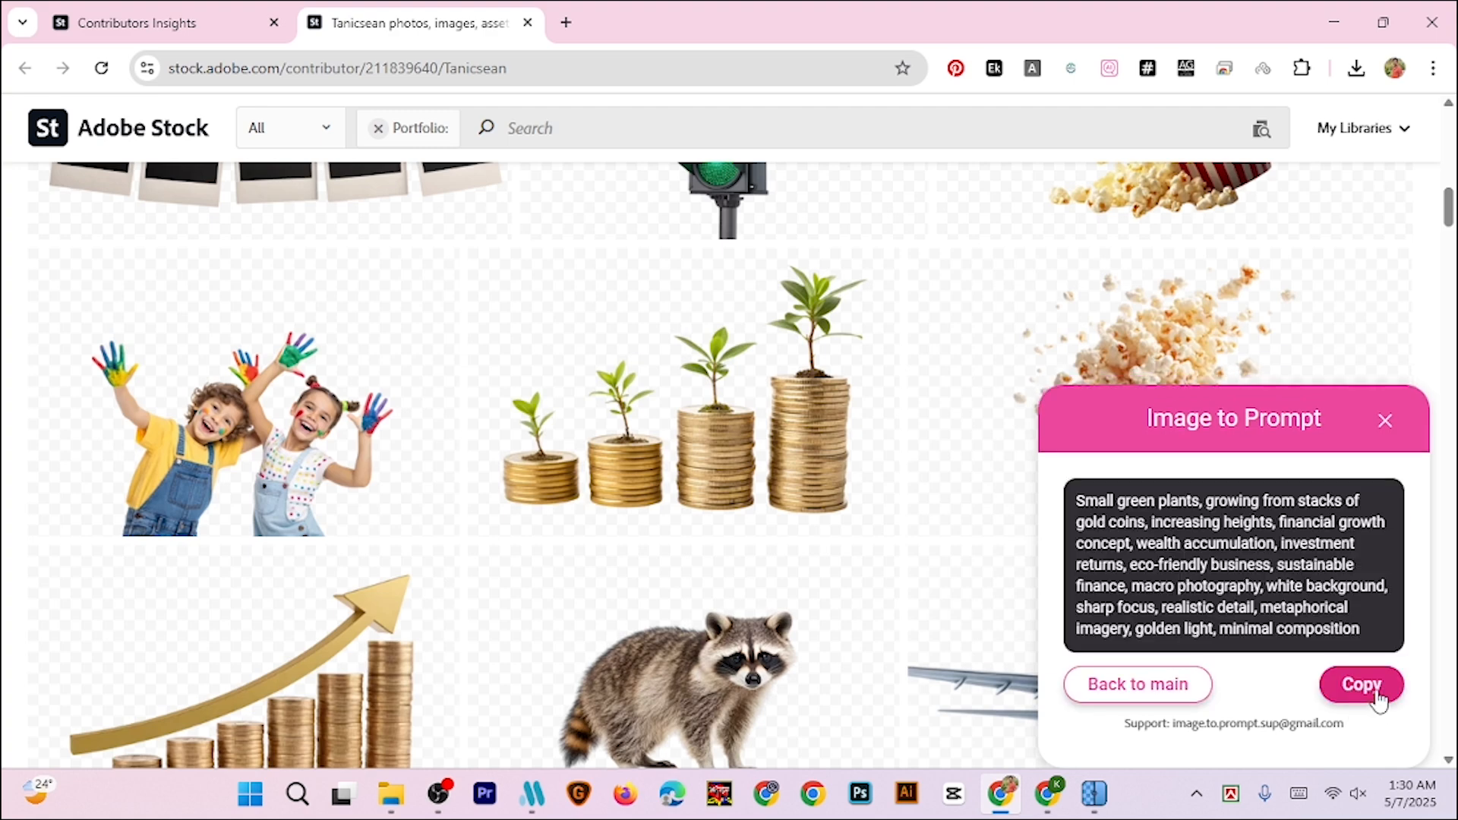
left_click(1367, 687)
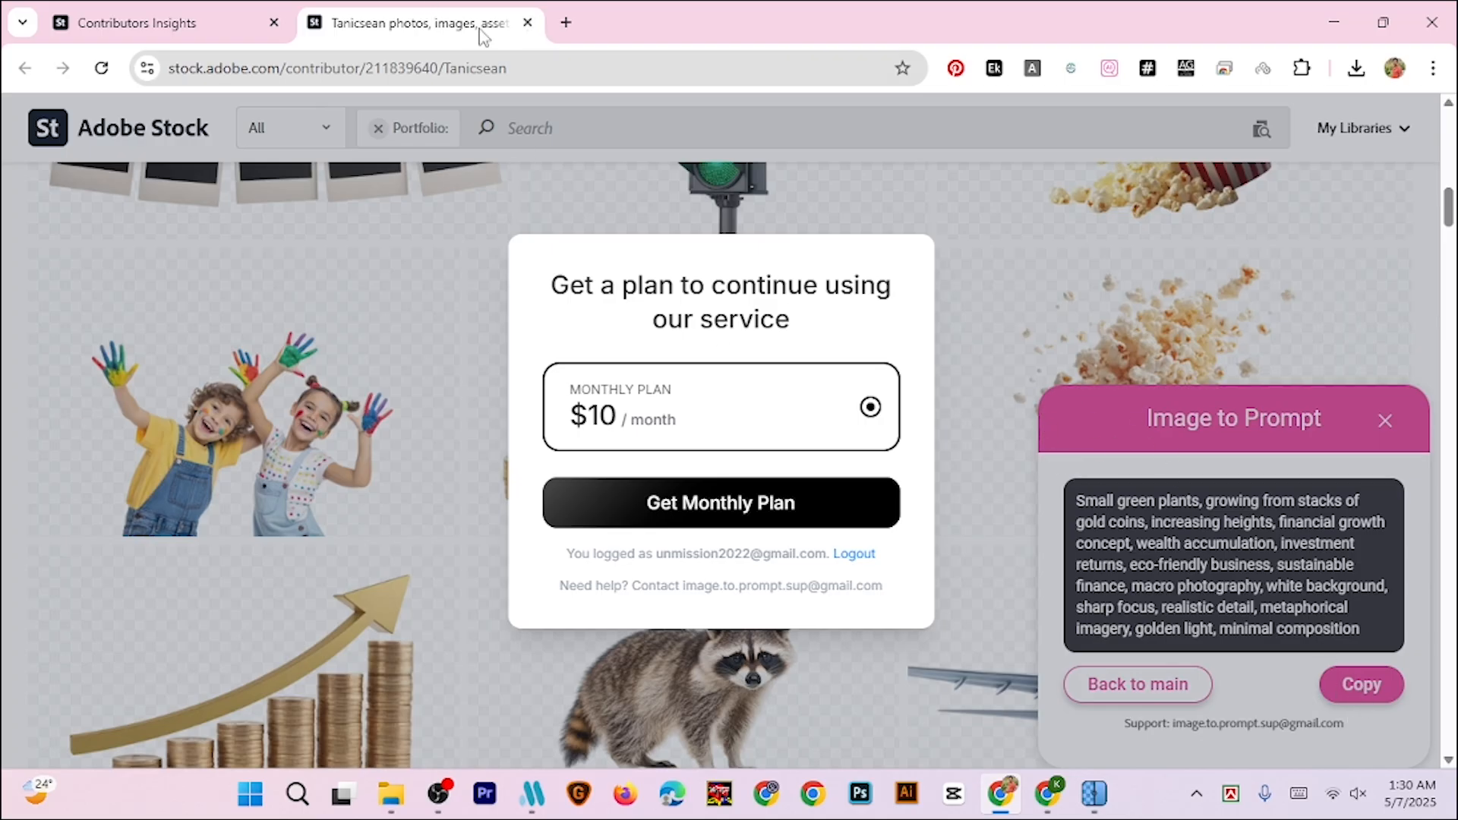
left_click(527, 23)
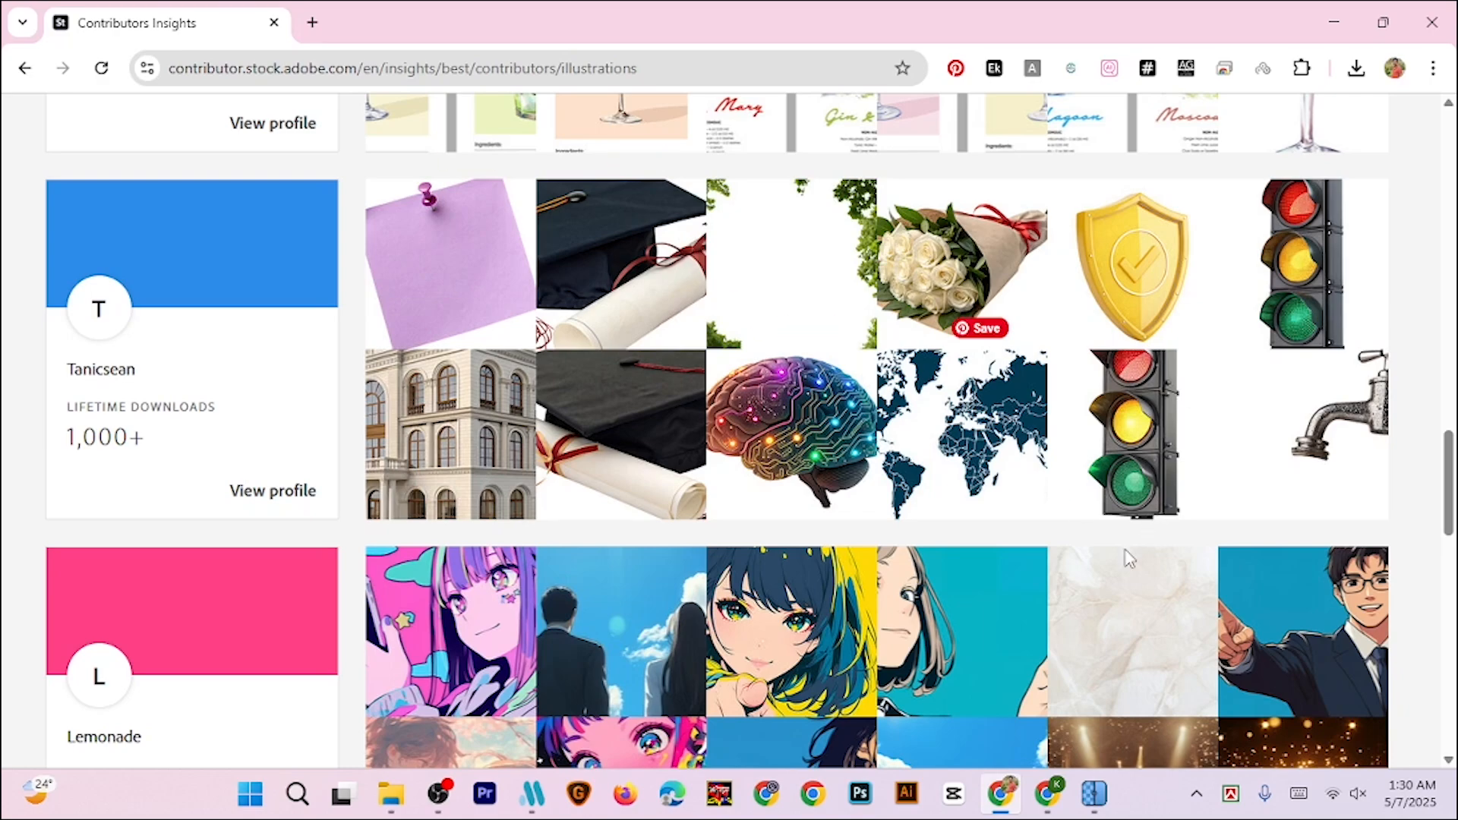
Switch to the Recraft project and paste the copied gold coins and green plants prompt as the image description
left_click(1058, 790)
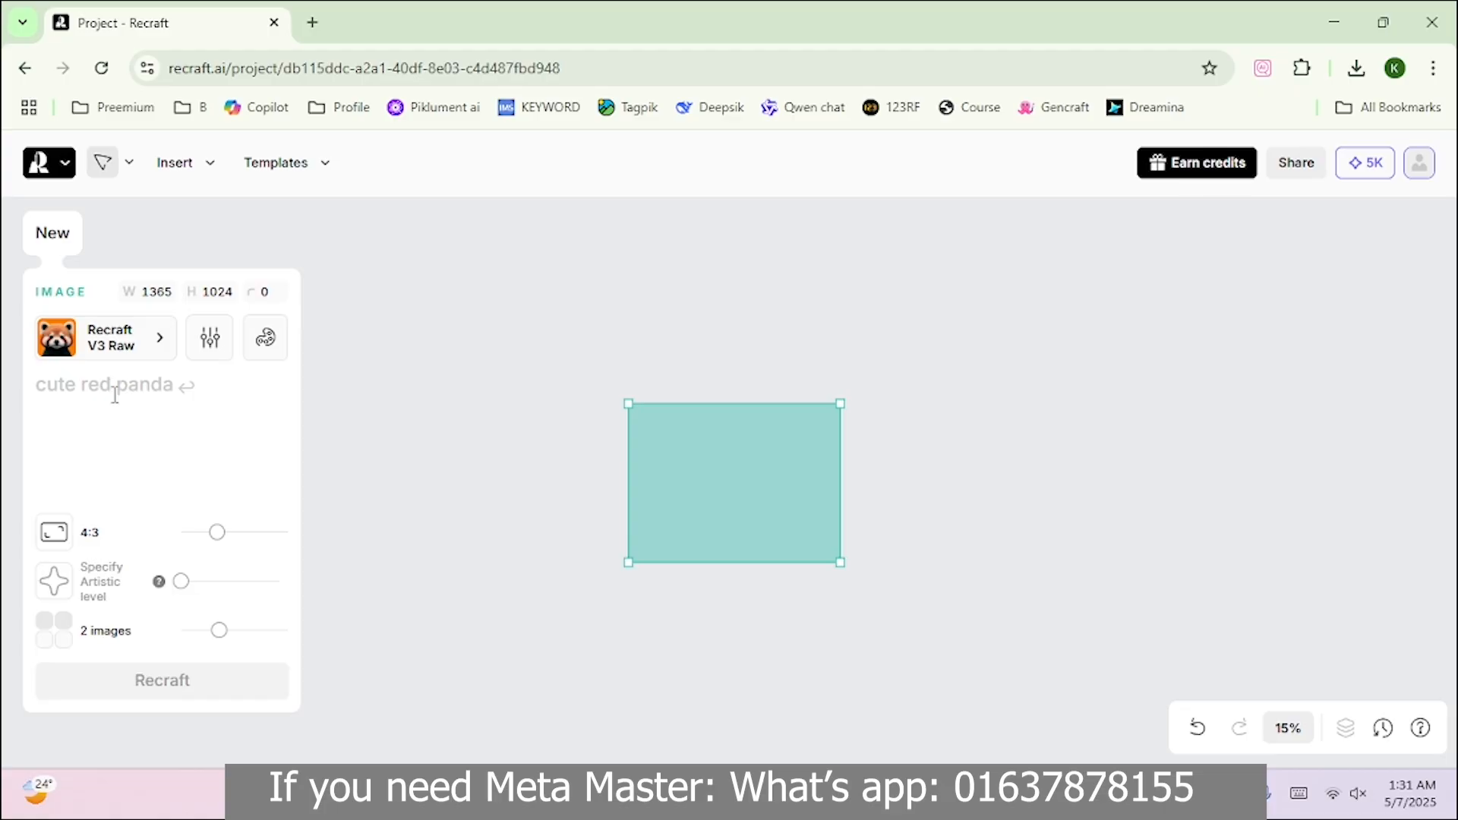
left_click(85, 413)
key("ctrl+v")
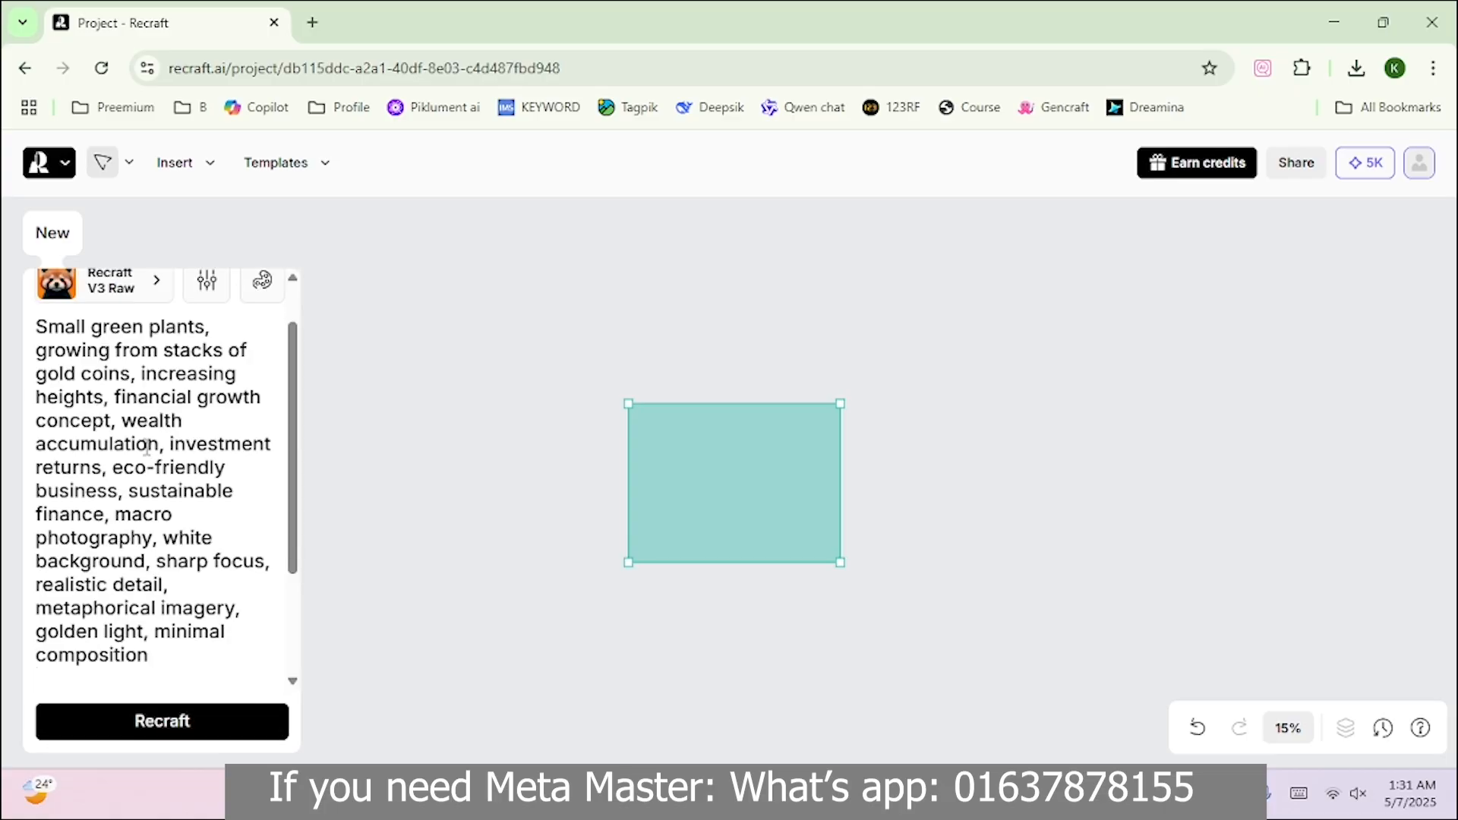
scroll(152, 471, "up", 2)
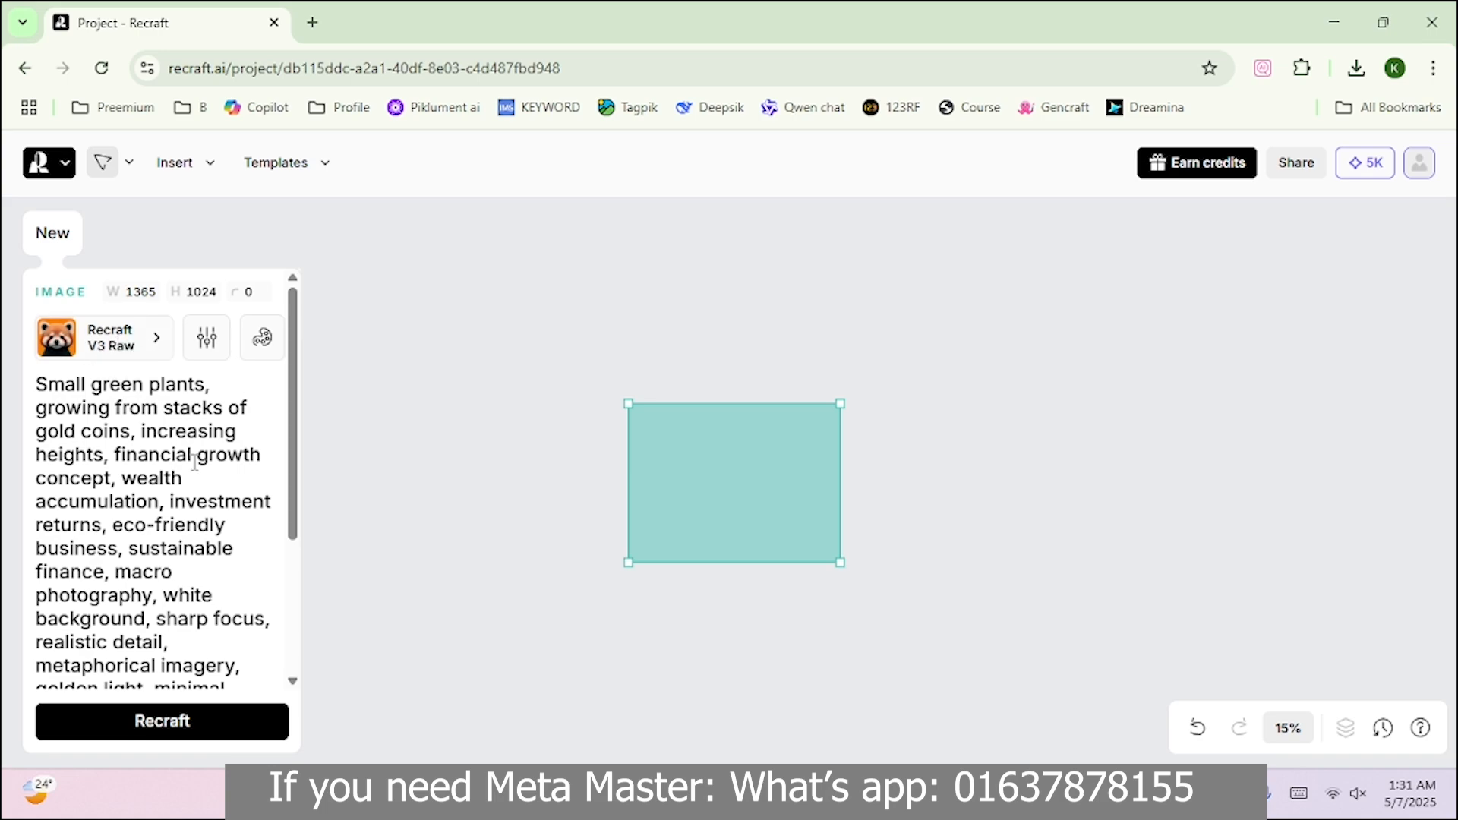
scroll(194, 462, "down", 4)
left_click(195, 495)
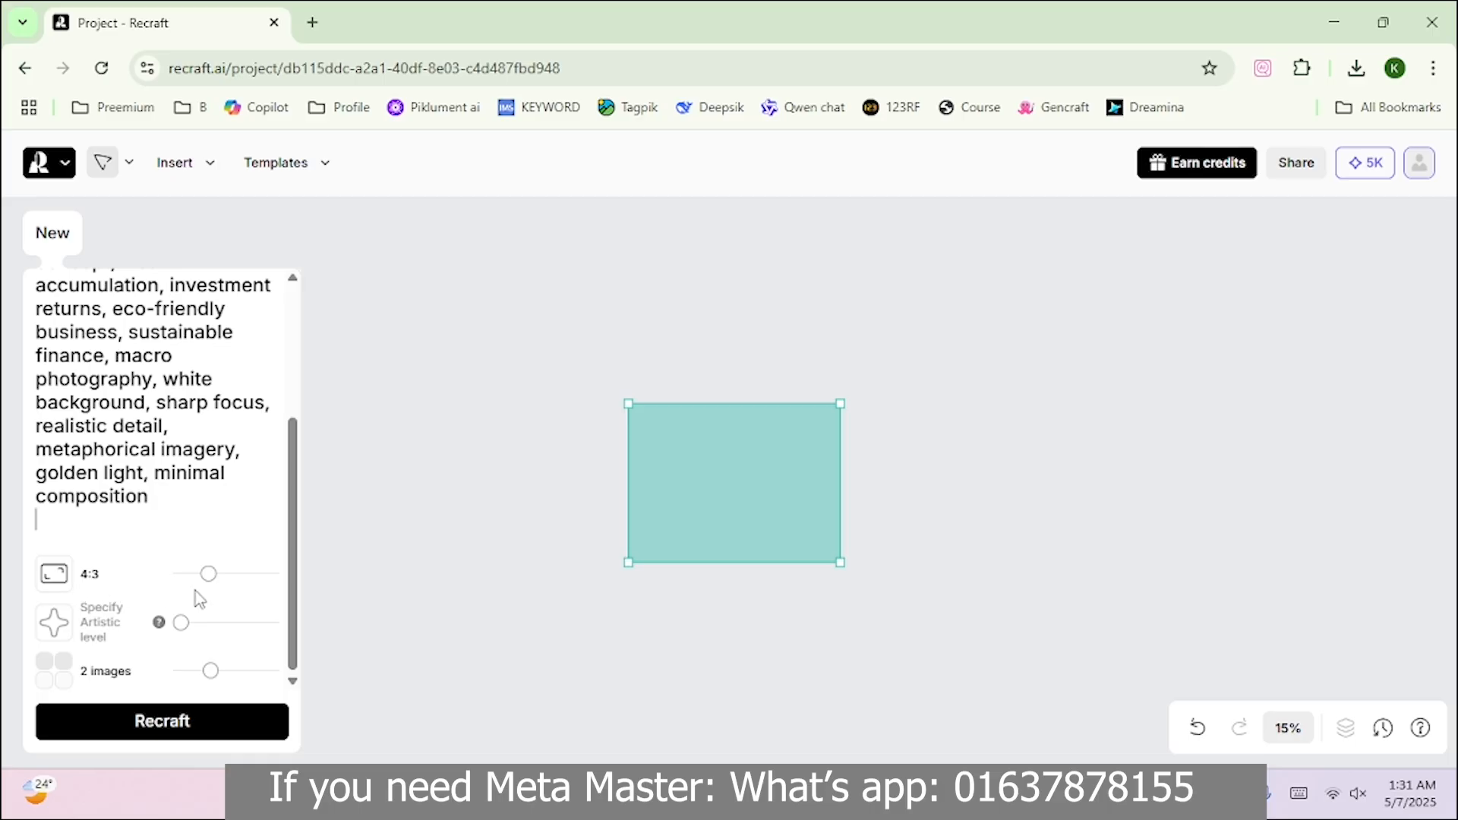
Set the image aspect ratio to 3:2 and the number of generated images to 2
left_click_drag(208, 575, 195, 575)
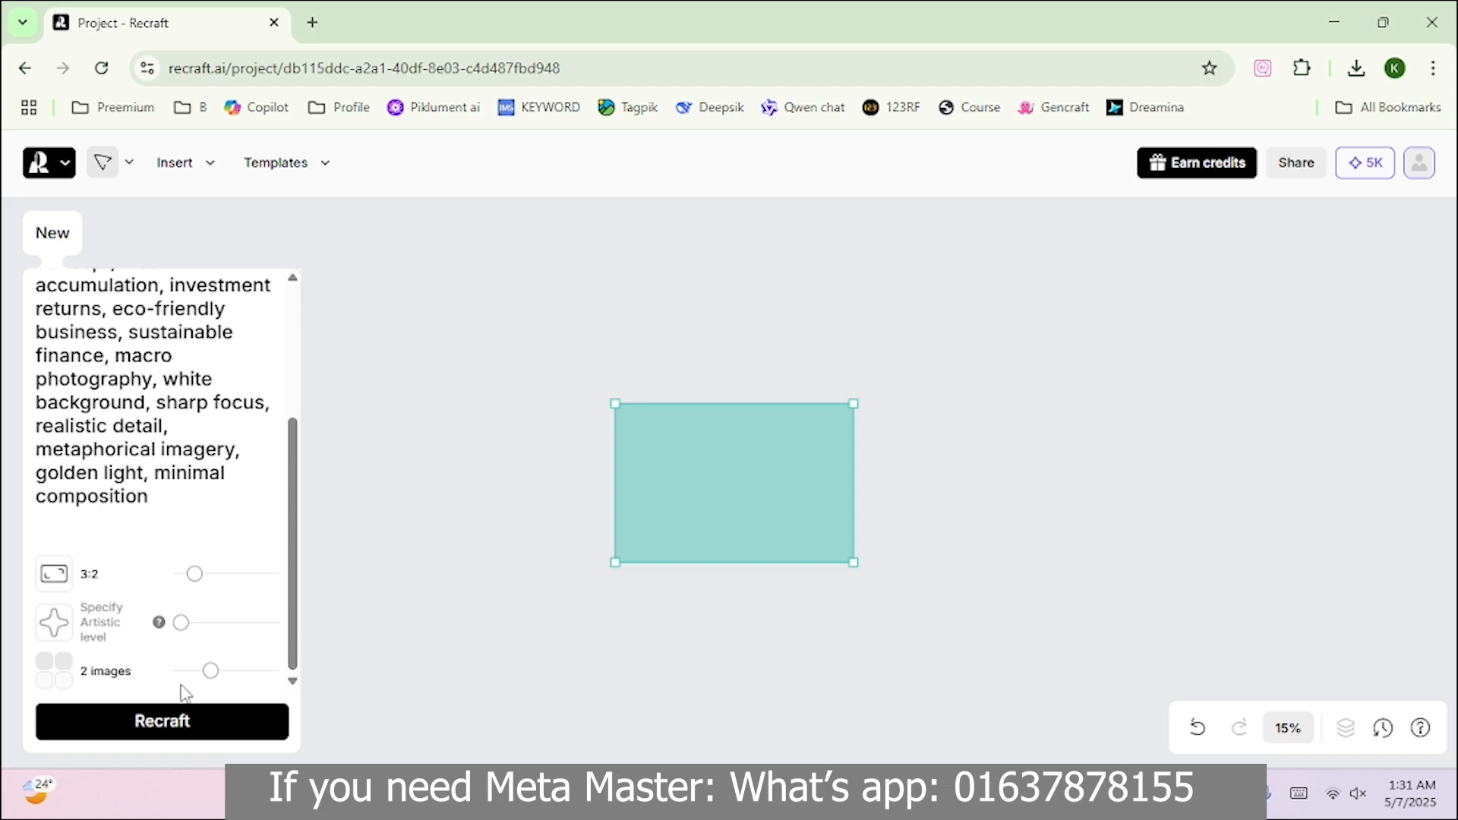
left_click_drag(211, 673, 298, 677)
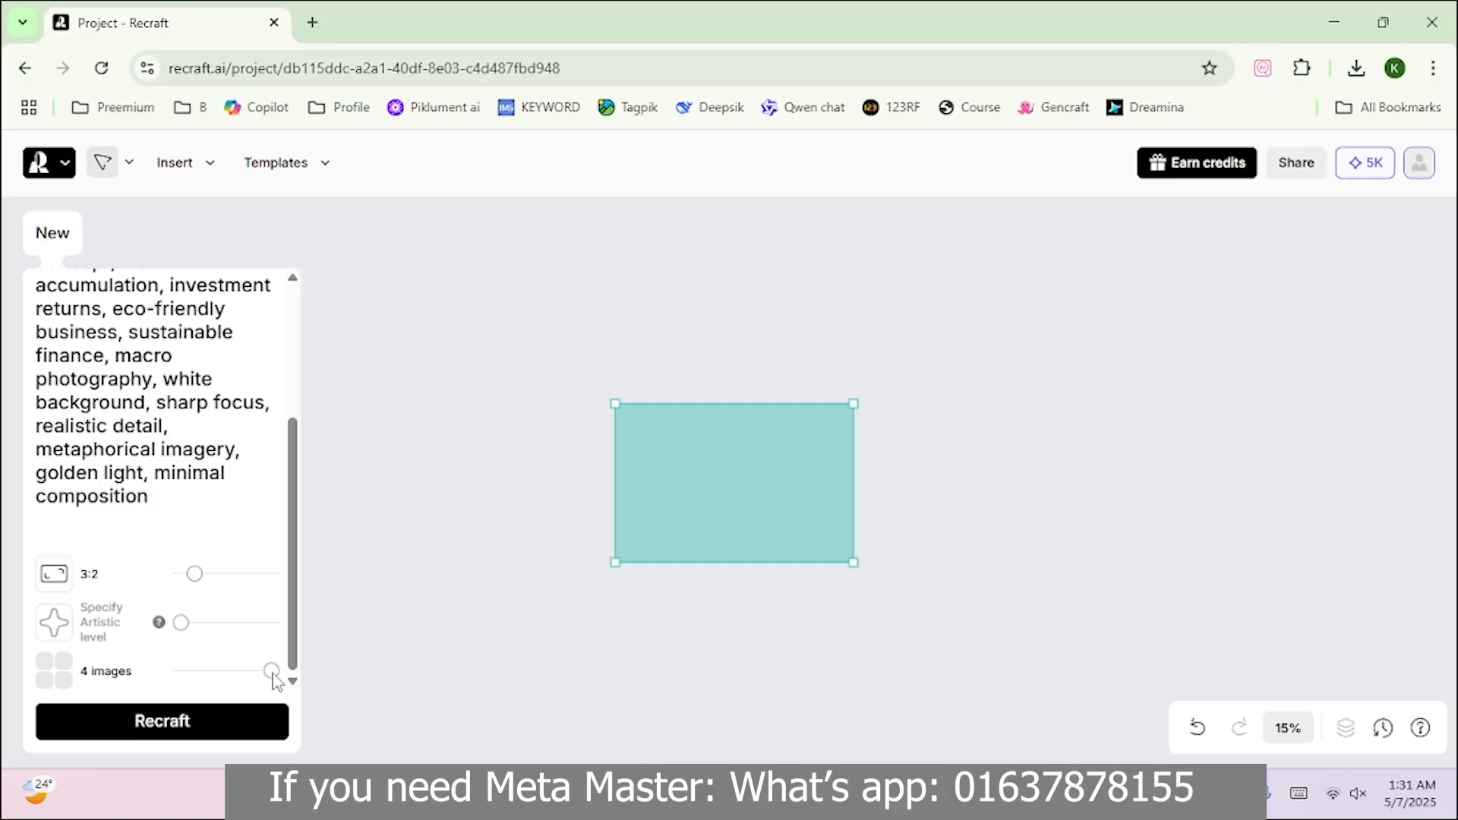
left_click_drag(271, 672, 242, 671)
left_click_drag(226, 682, 218, 683)
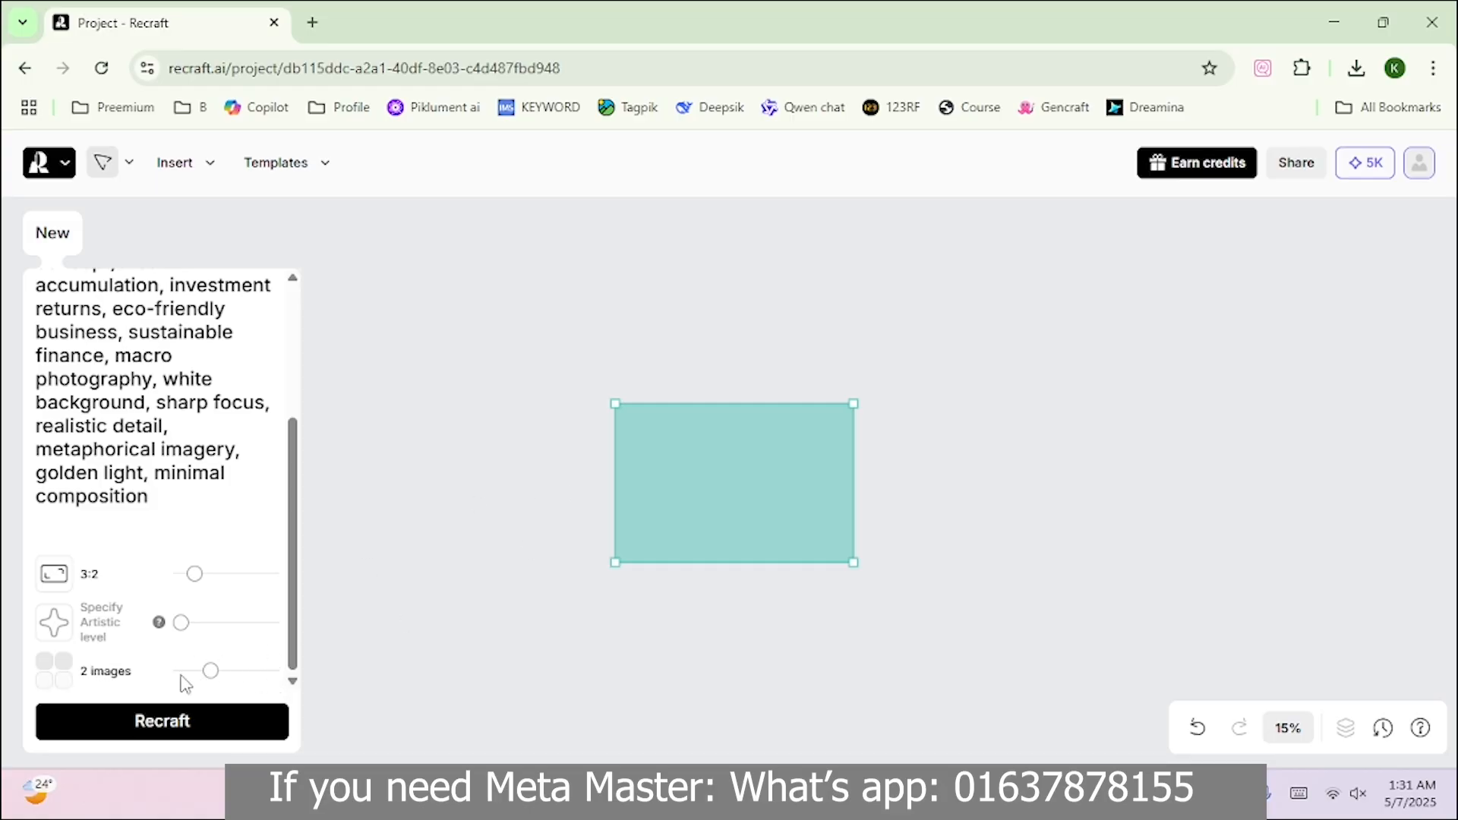
Generate the images from the prompt and select the second result
left_click(174, 722)
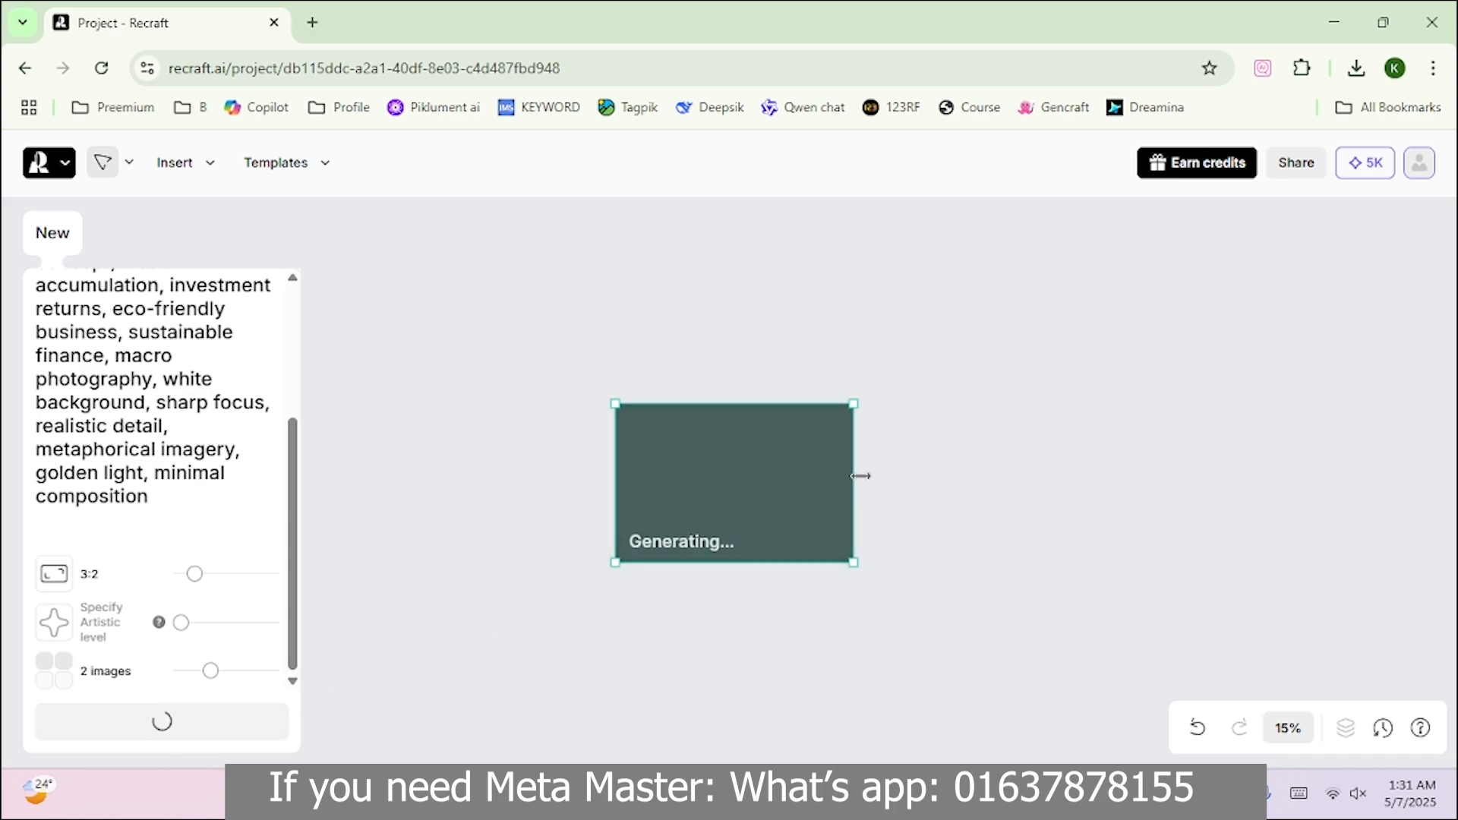
scroll(861, 475, "down", 2)
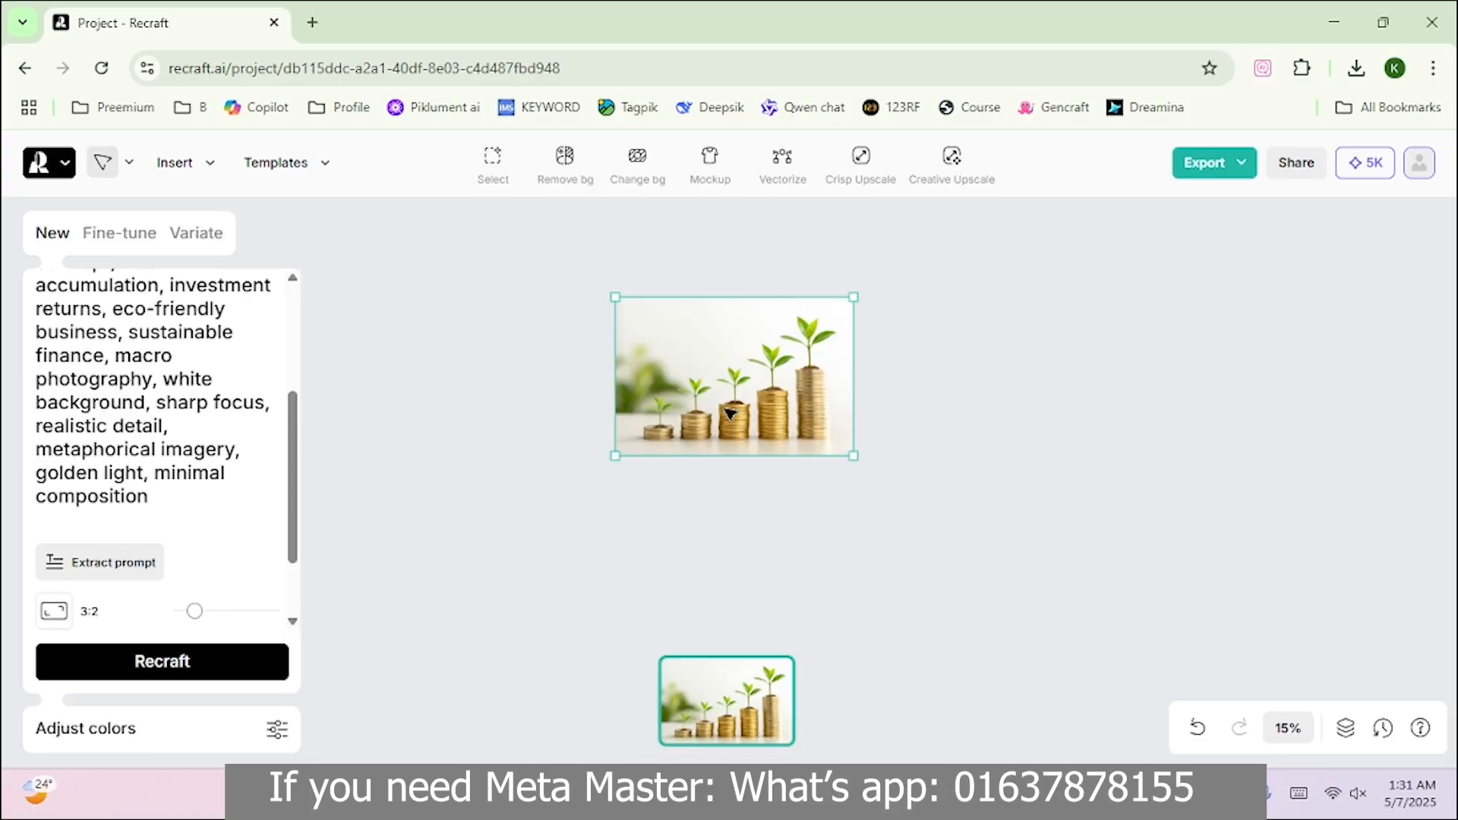
left_click(827, 695)
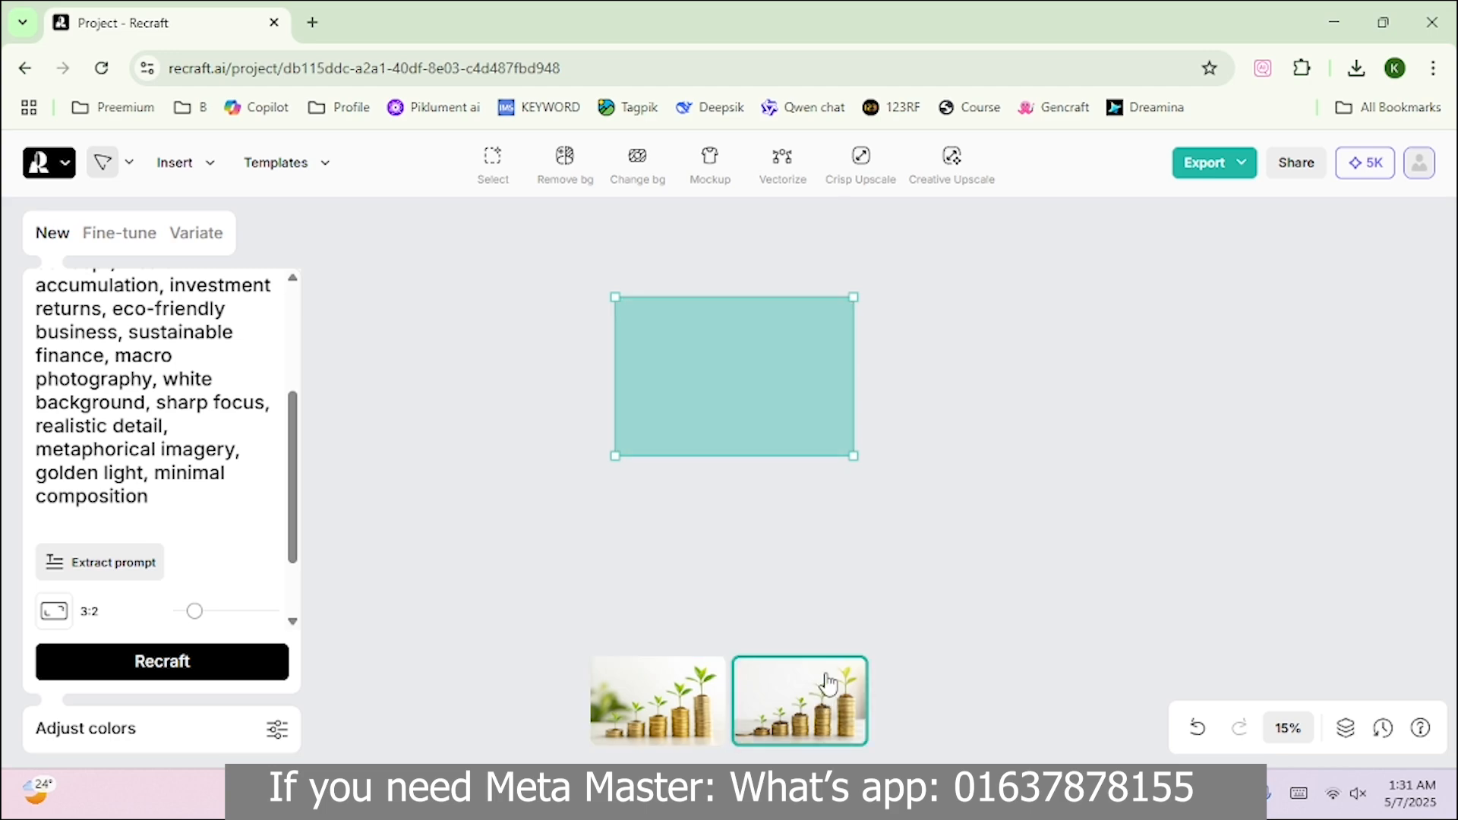
Compare the two generated coin-stack images and select the second one
left_click(688, 710)
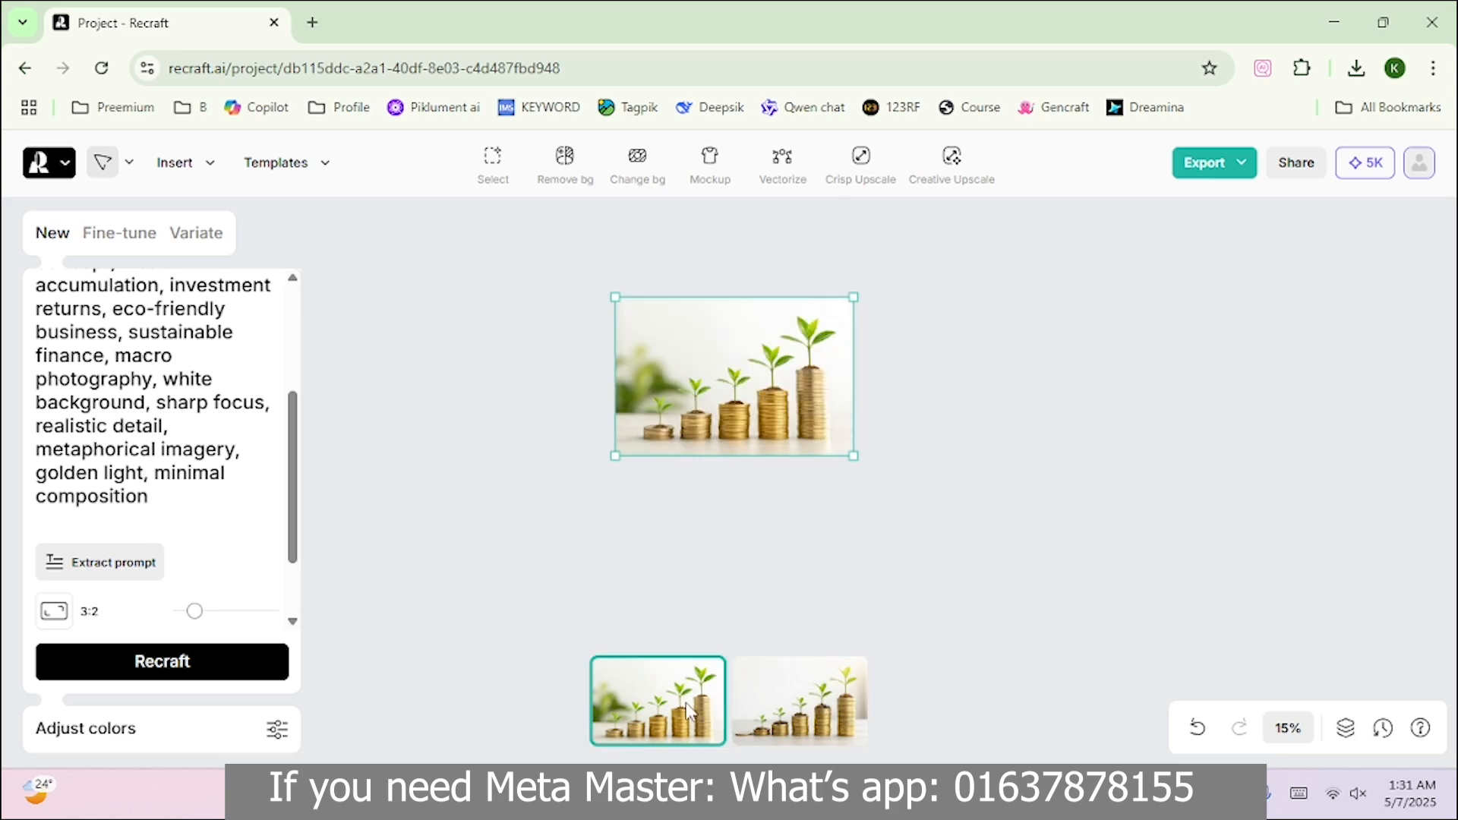
left_click(818, 719)
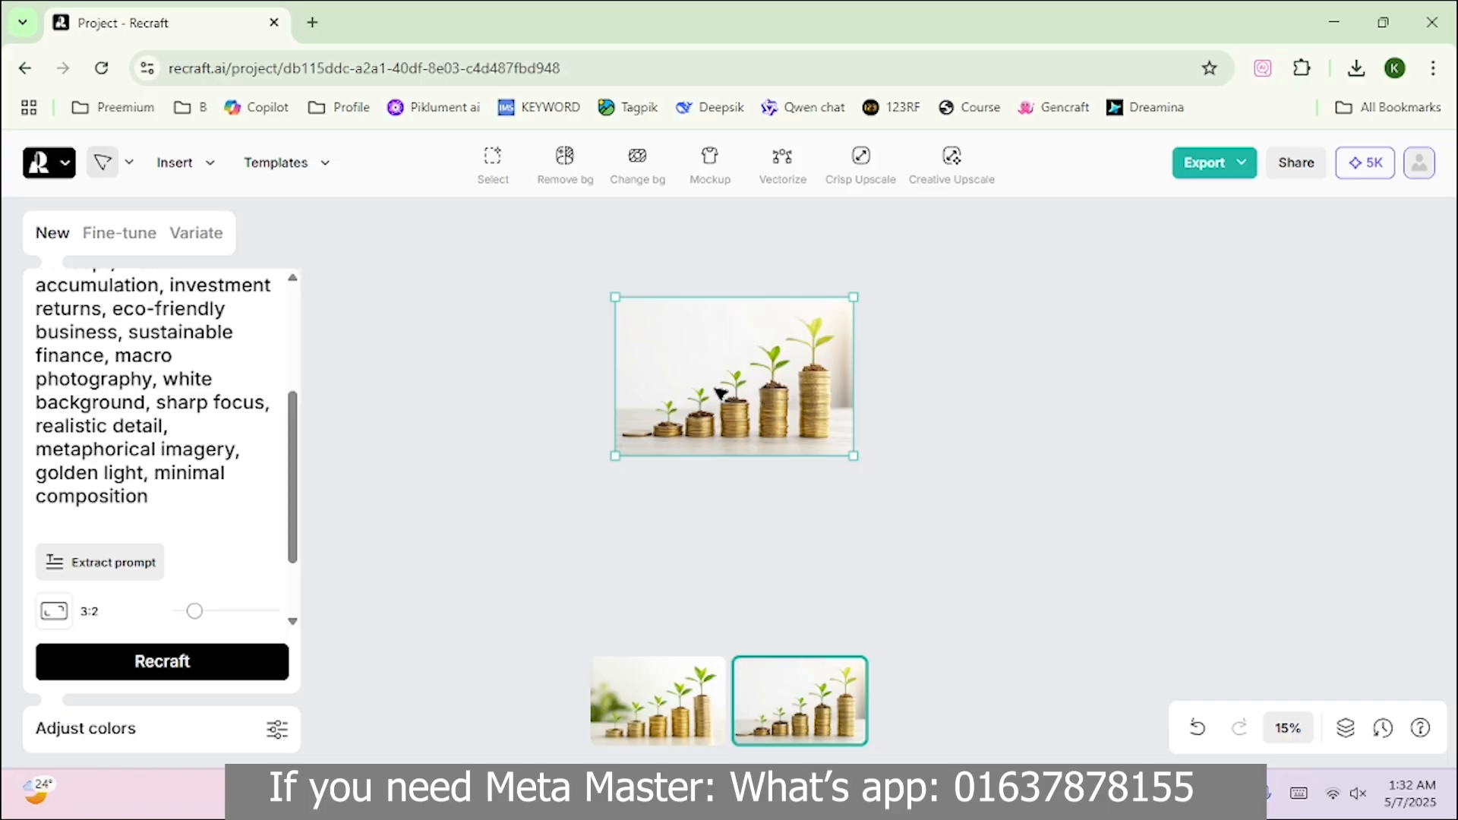
scroll(842, 440, "up", 2)
scroll(873, 425, "down", 2)
scroll(836, 427, "up", 2)
scroll(724, 474, "down", 2)
Export the selected image as JPG and enlarge the file thumbnails in the Downloads folder
left_click(1240, 164)
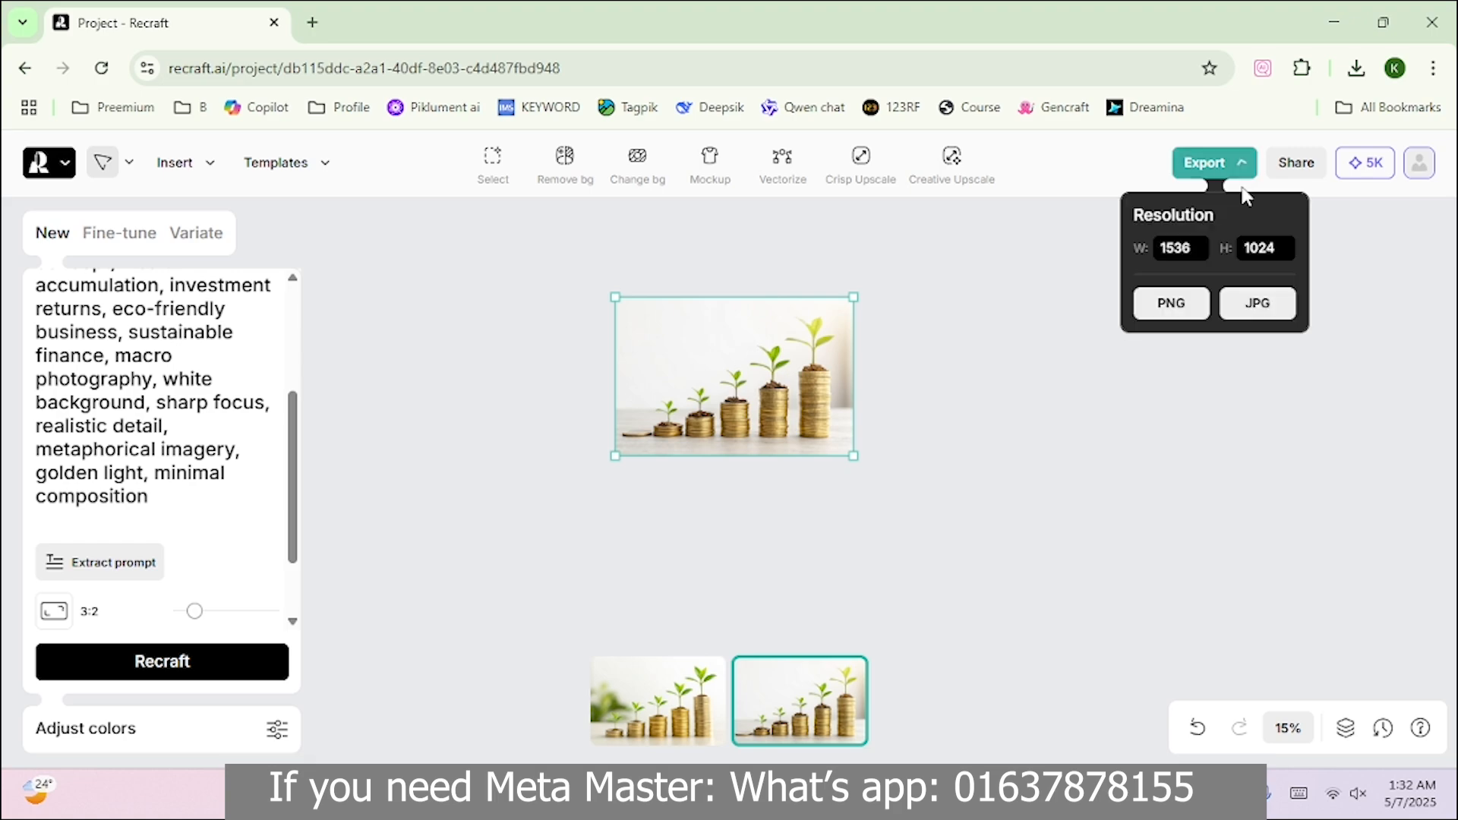
left_click(1258, 303)
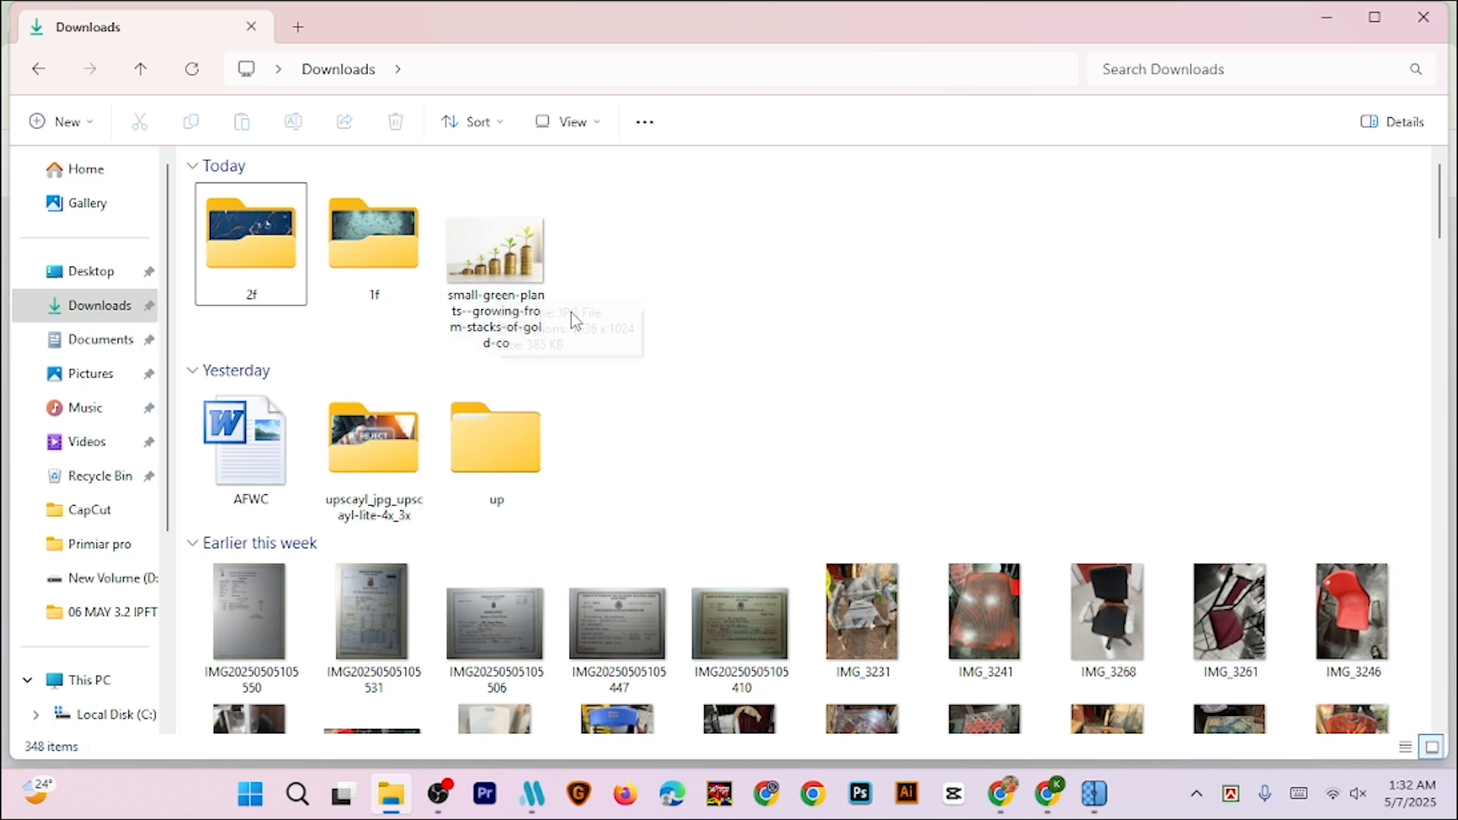
scroll(569, 316, "up", 5)
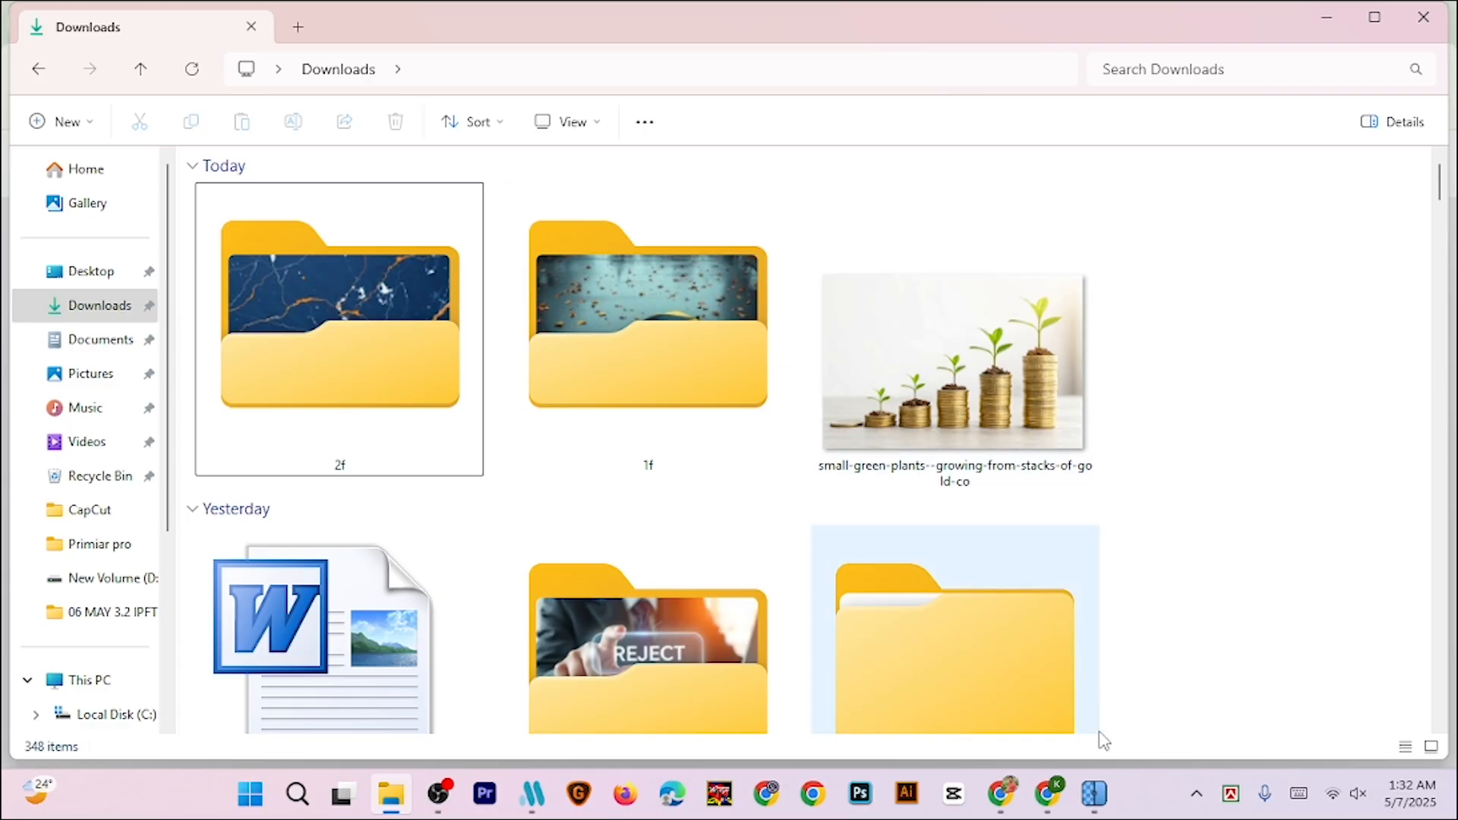
Switch to Upscayl, maximize it, and load the small-green-plants--growing-from-stacks-of-gold-co image from Downloads
left_click(1094, 796)
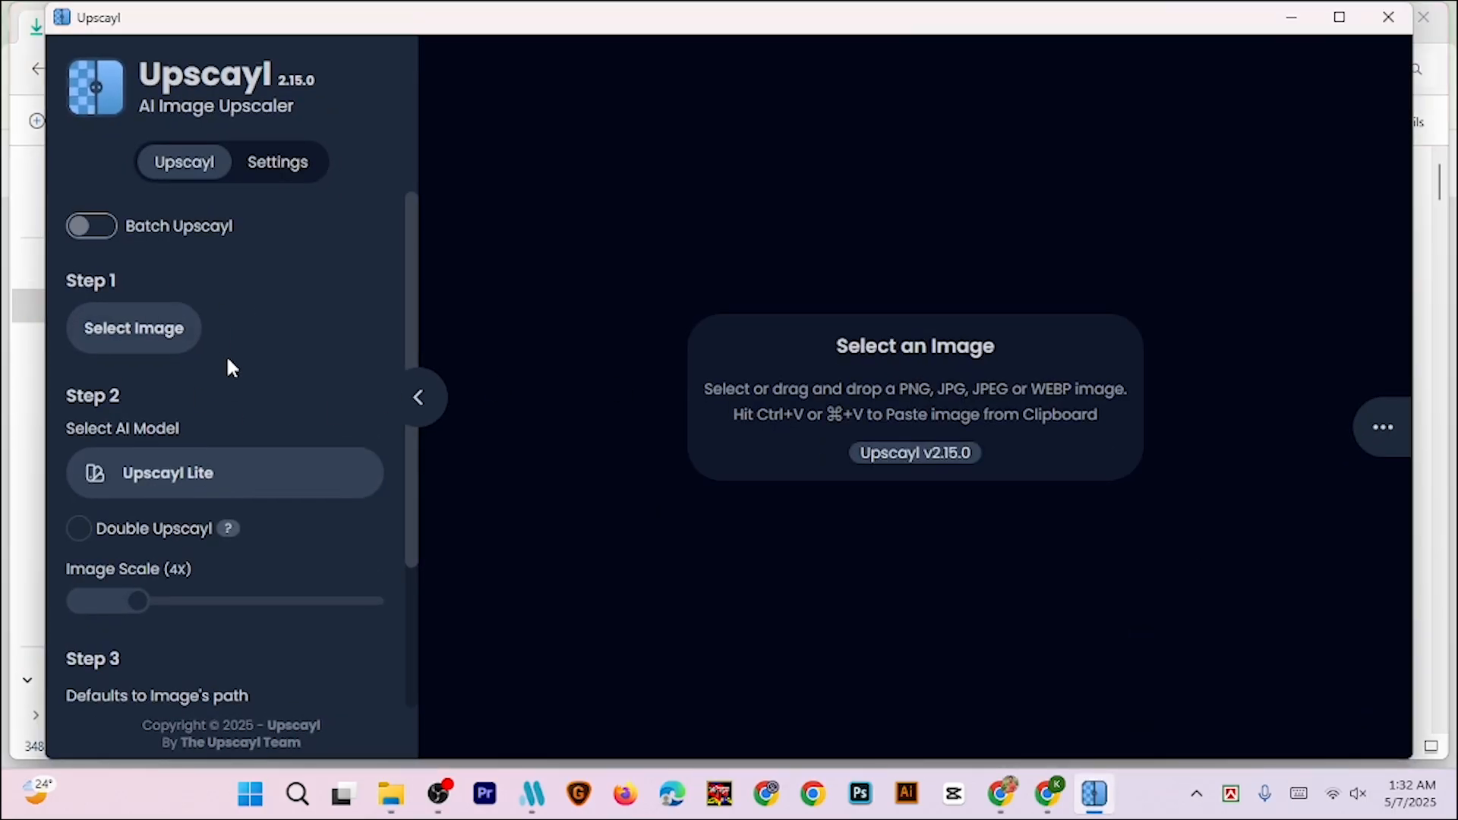
left_click(1339, 17)
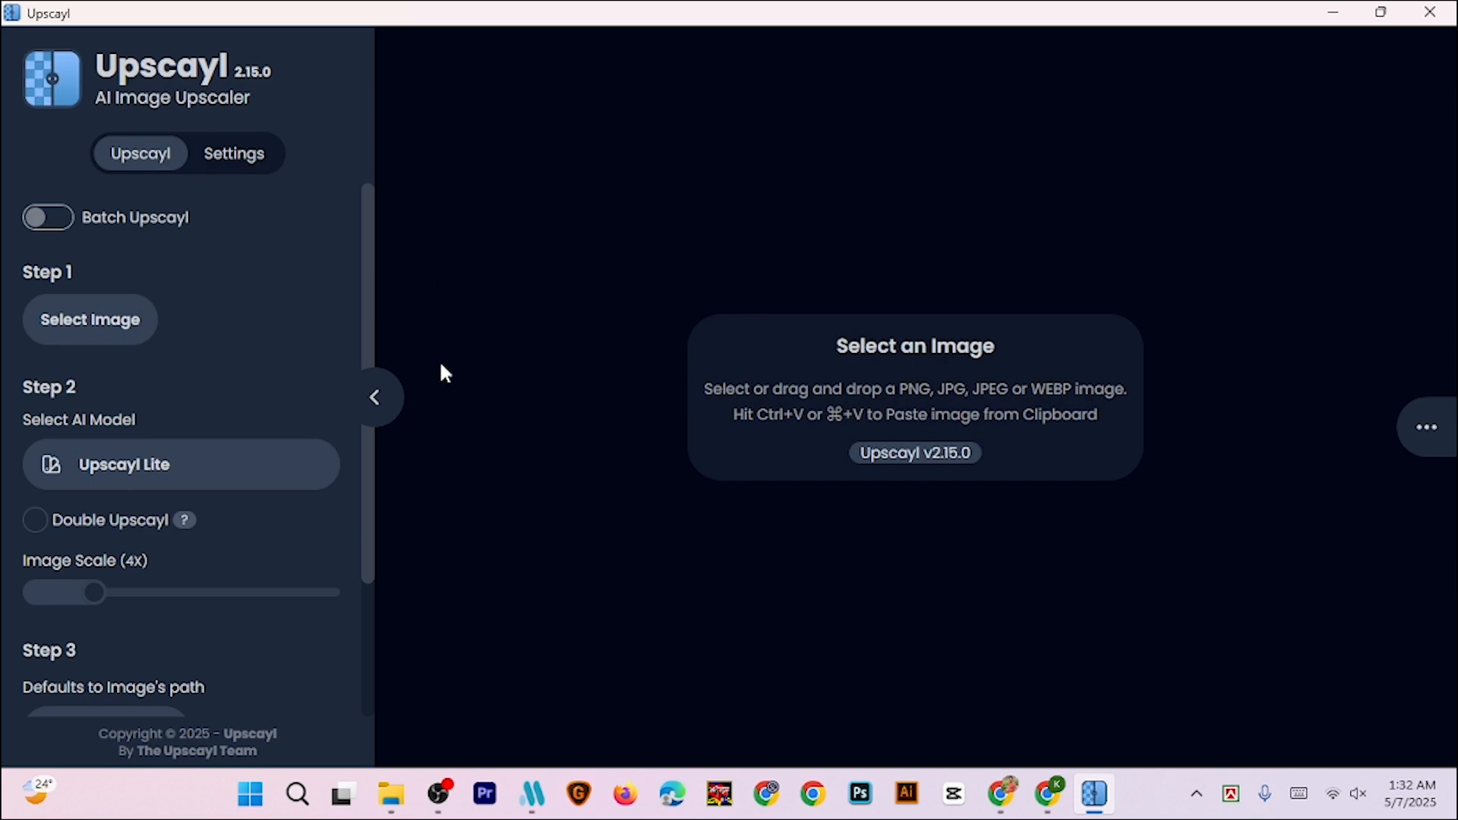
left_click(97, 328)
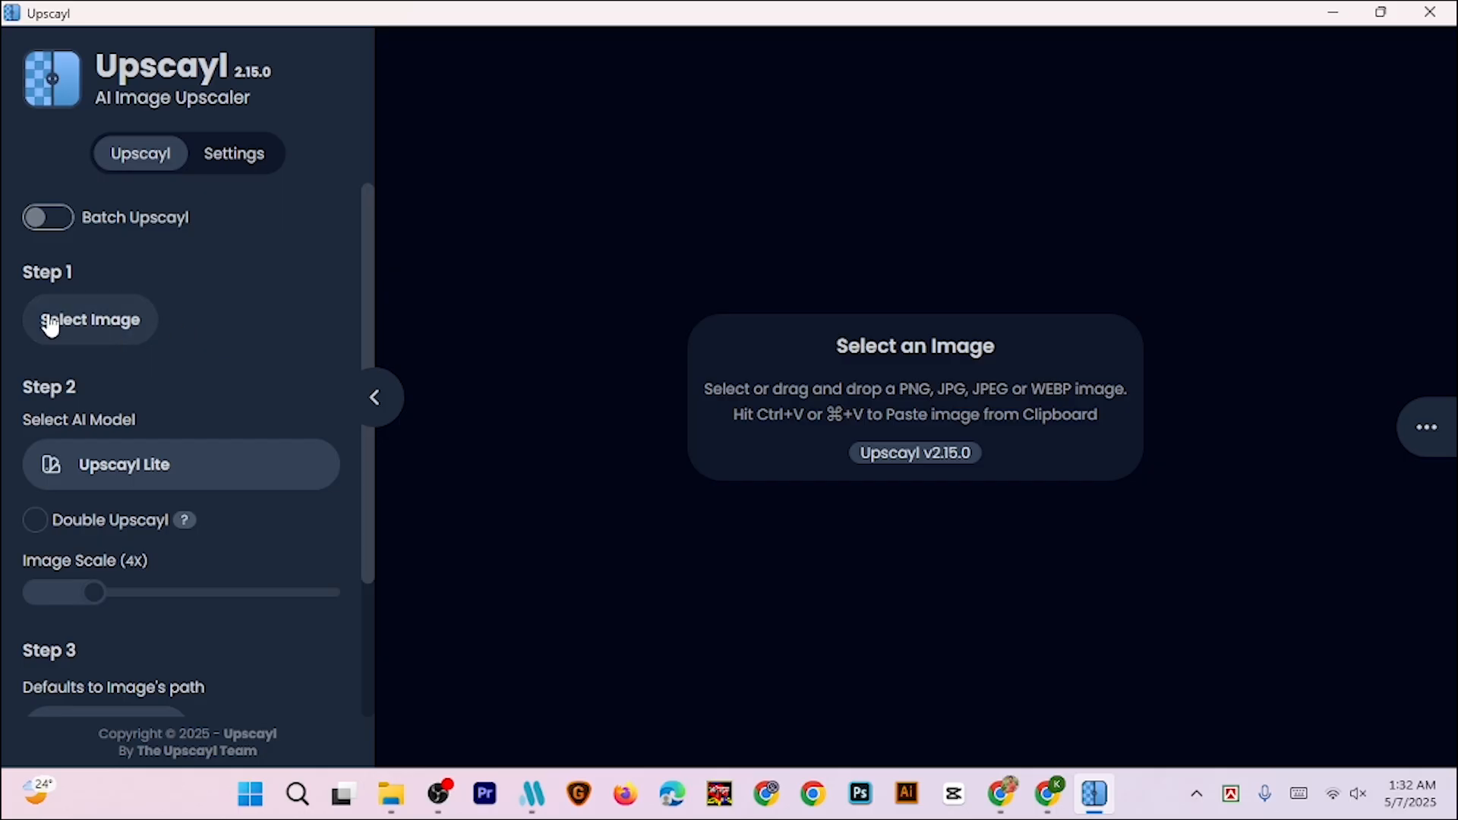
left_click(89, 330)
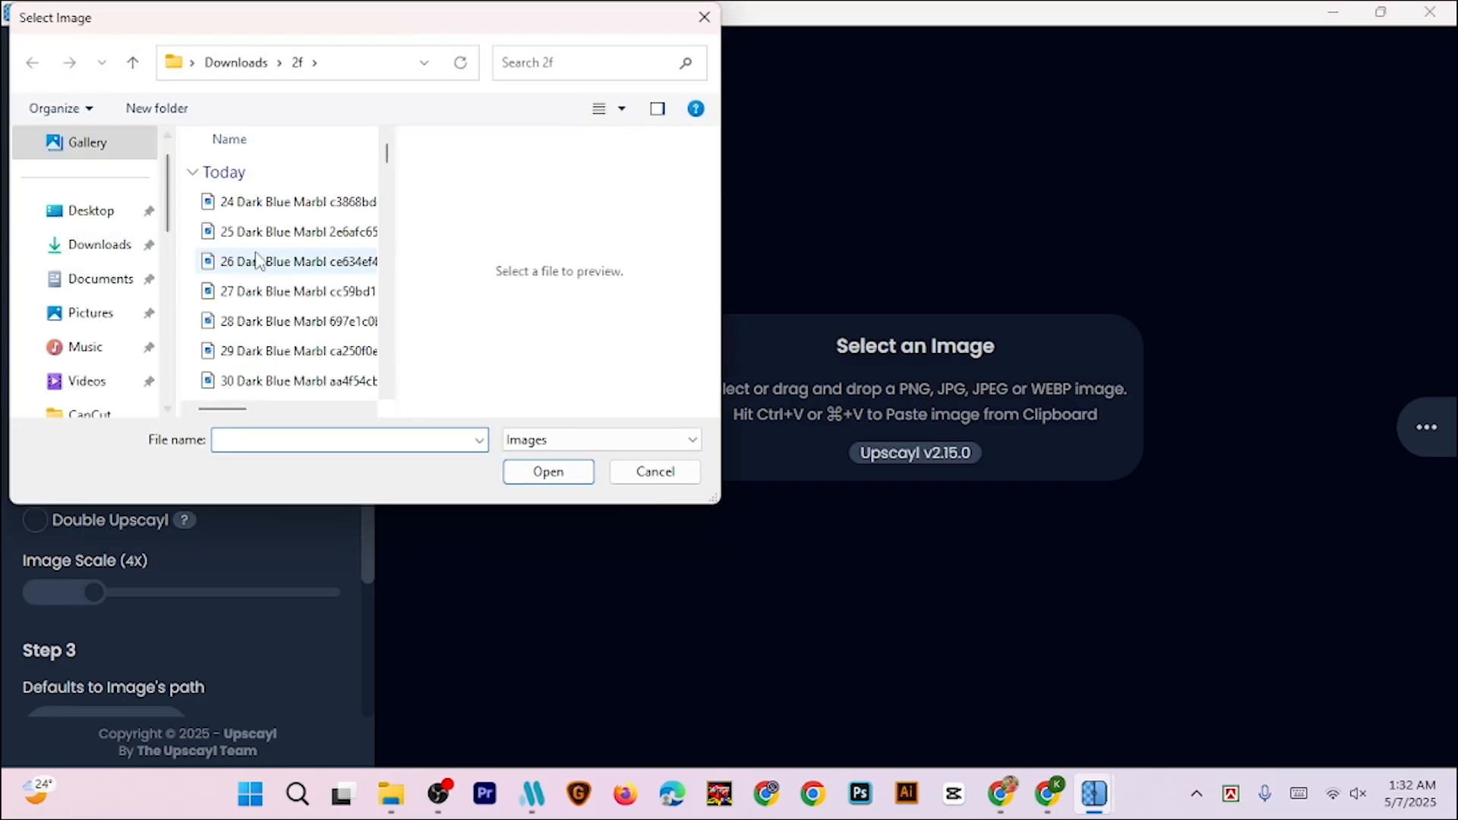
left_click(255, 206)
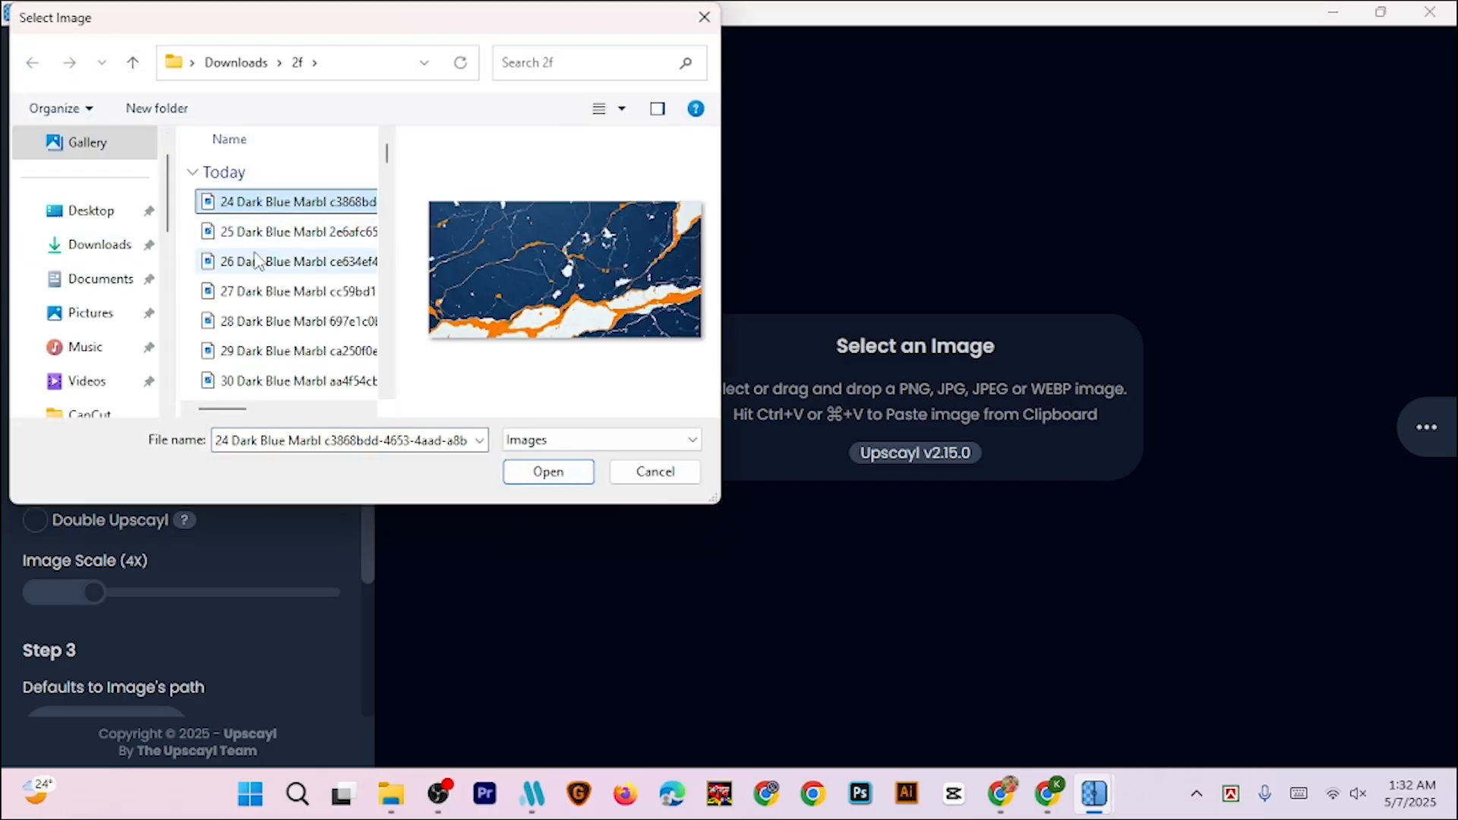
left_click(99, 244)
left_click(287, 202)
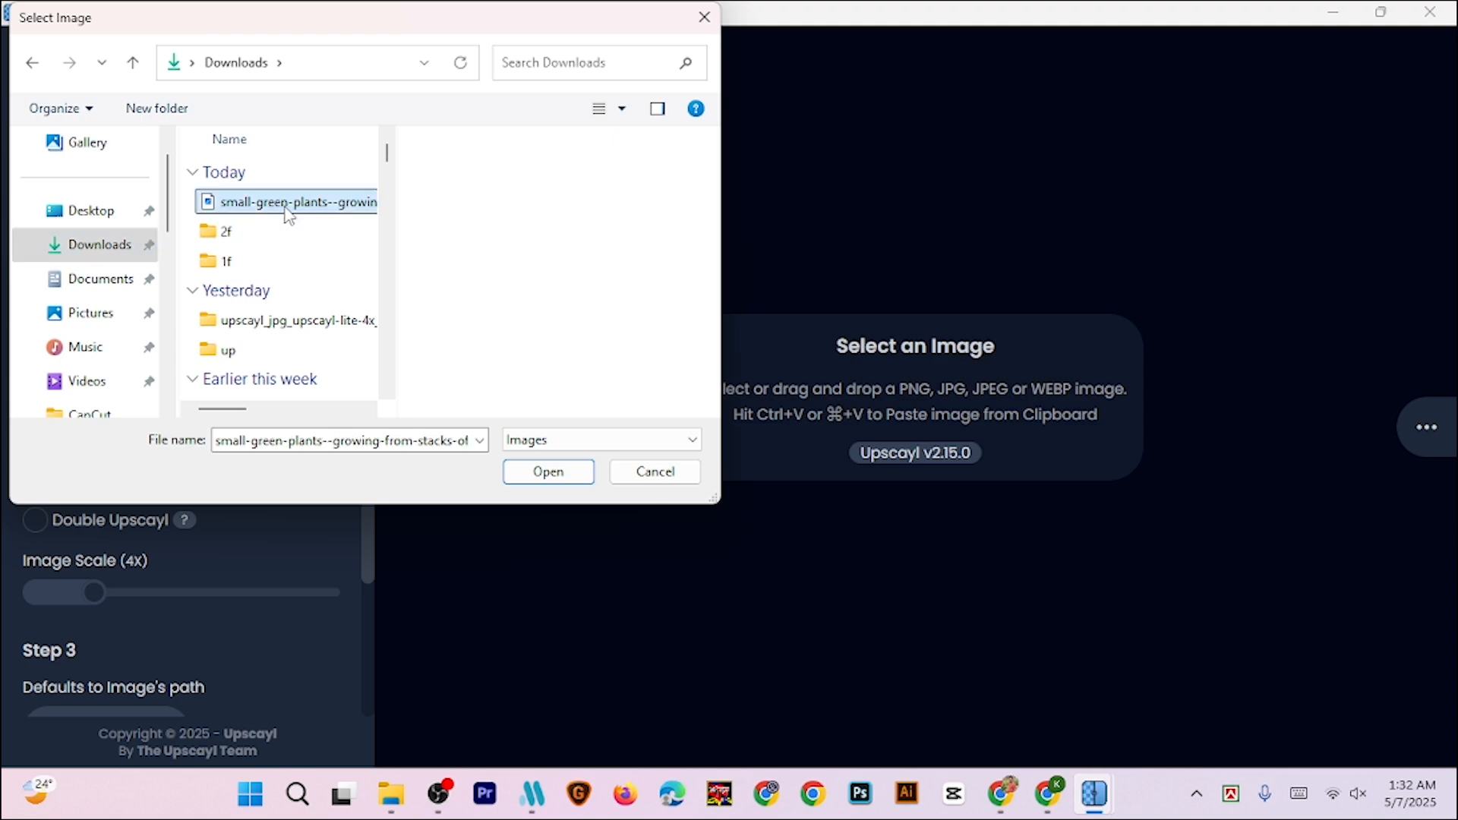
left_click(551, 475)
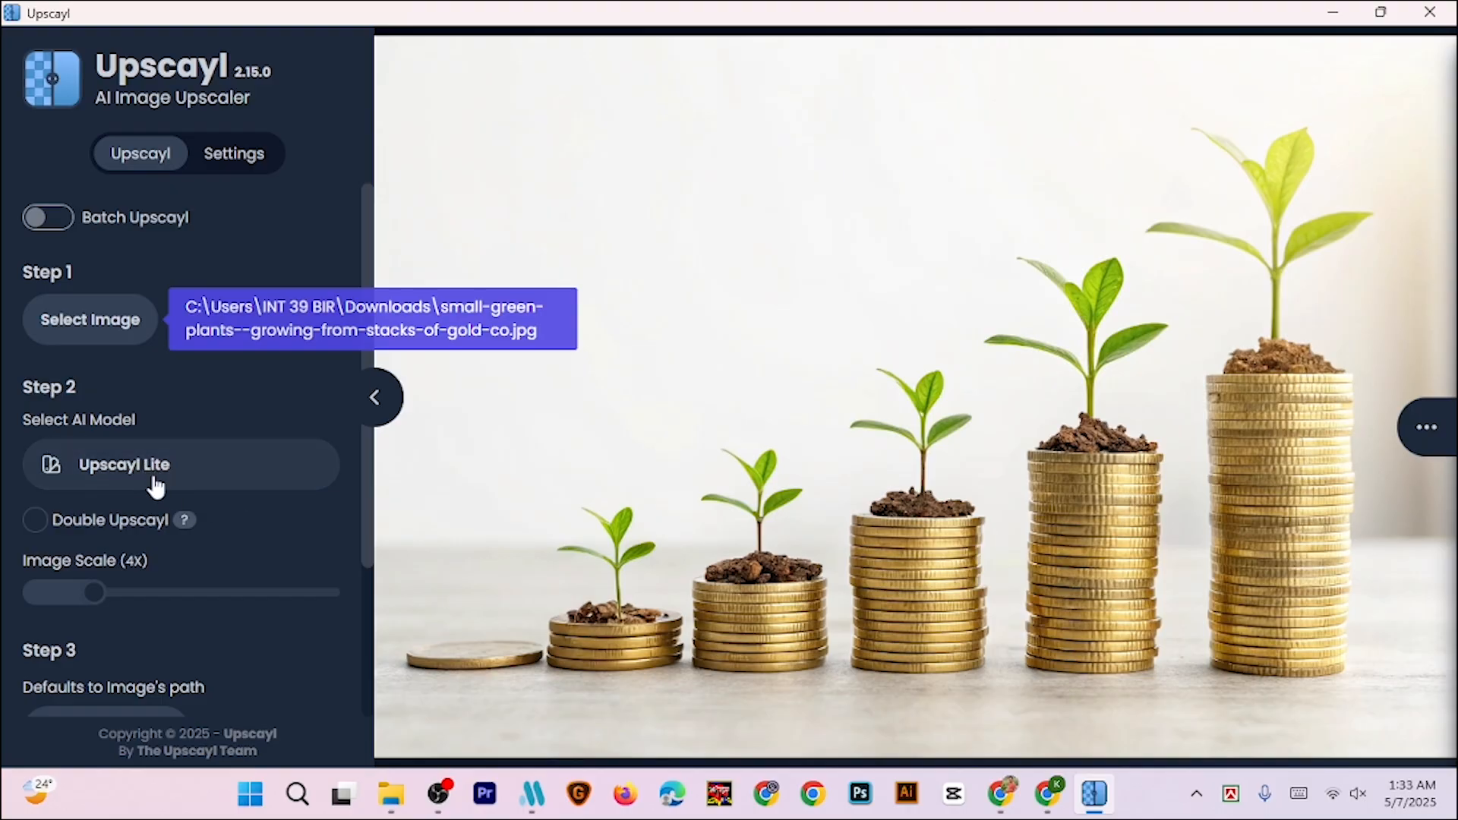
Keep the image scale at 4X, check the output folder, and set the save format to JPG
scroll(156, 486, "down", 2)
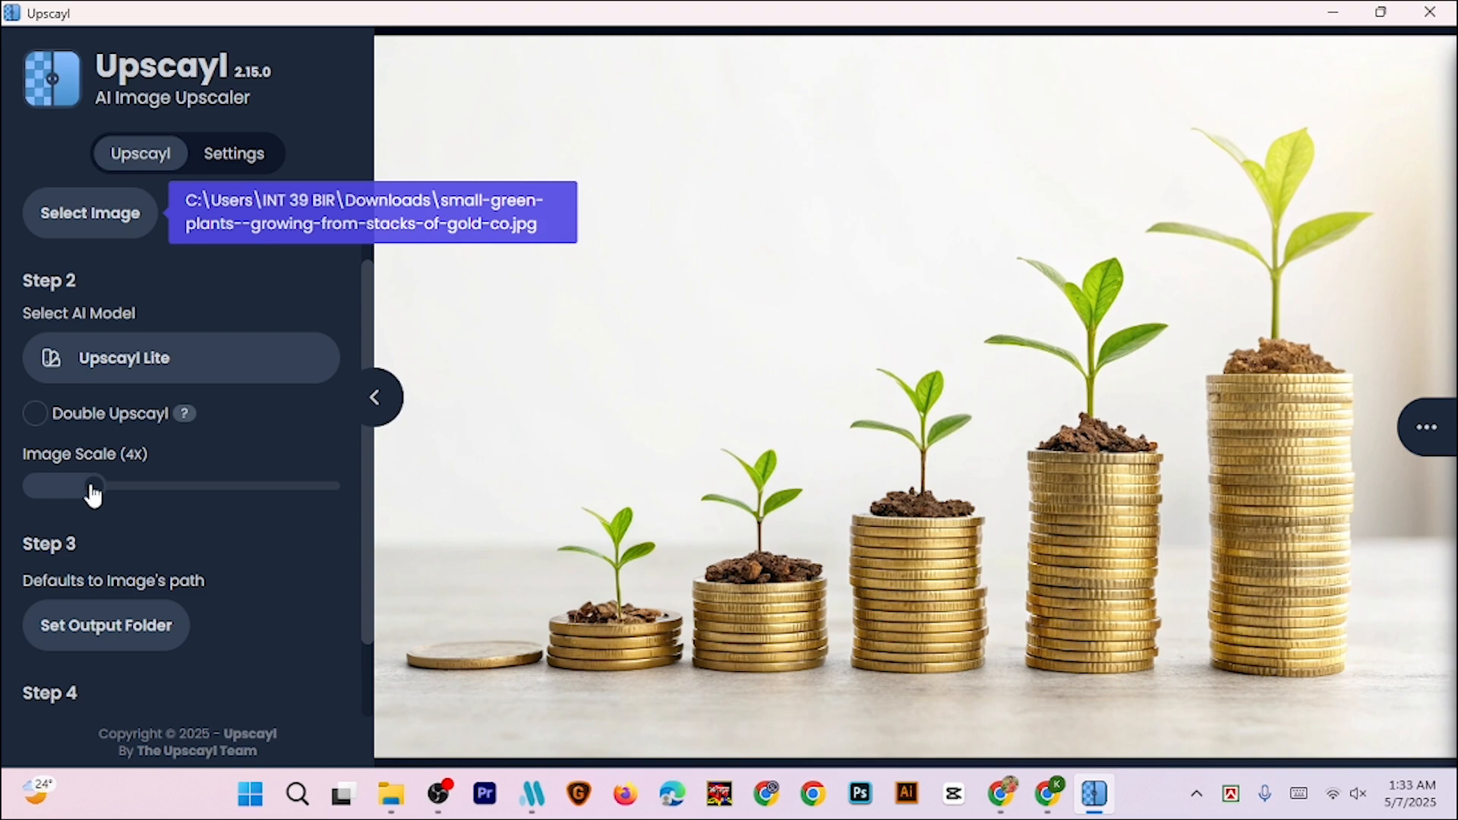
mouse_move(91, 495)
left_mouse_down()
mouse_move(56, 496)
mouse_move(112, 503)
mouse_move(92, 501)
left_mouse_up()
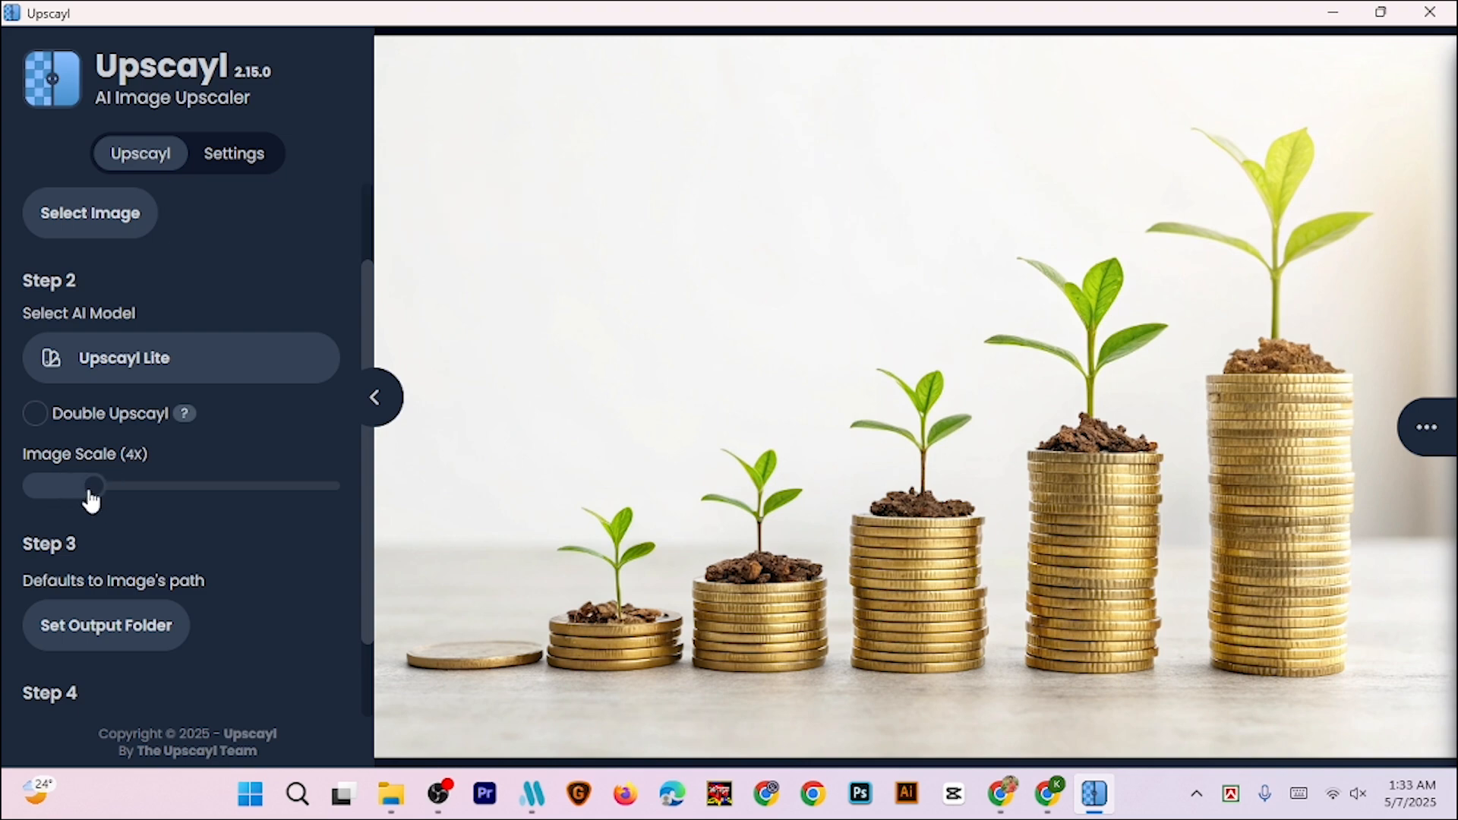
scroll(142, 577, "down", 2)
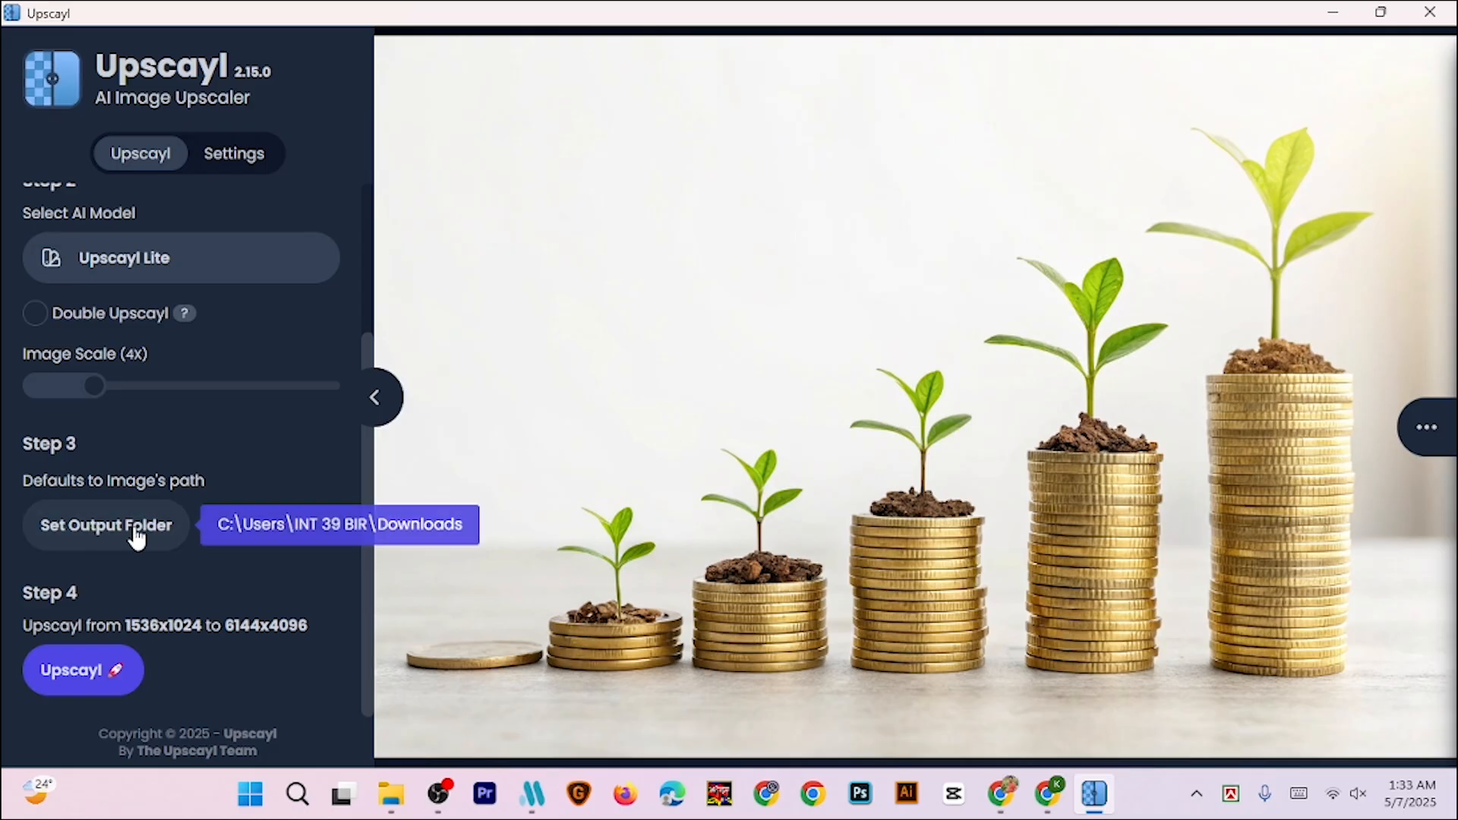
left_click(227, 166)
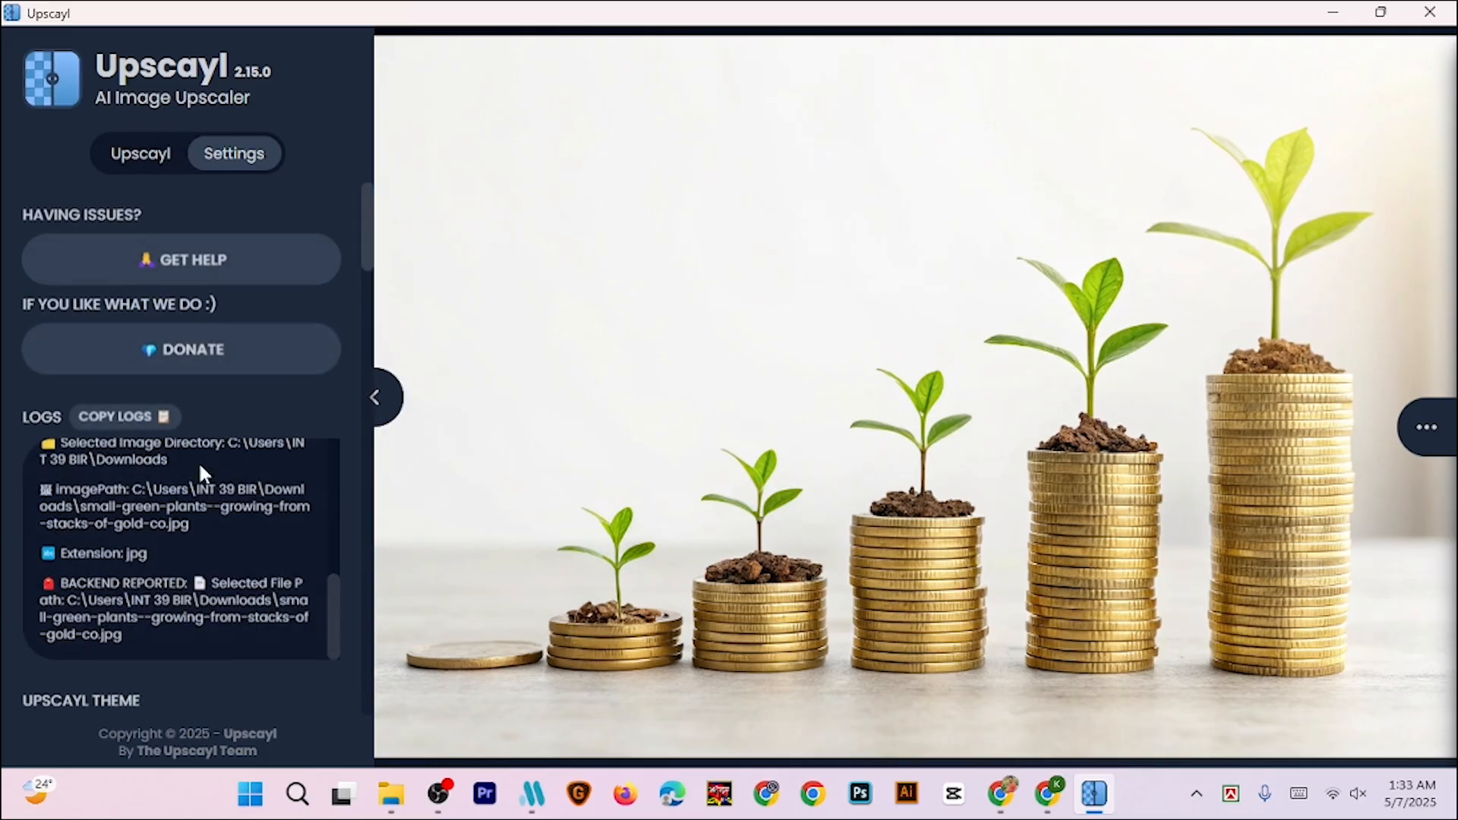
scroll(152, 509, "down", 7)
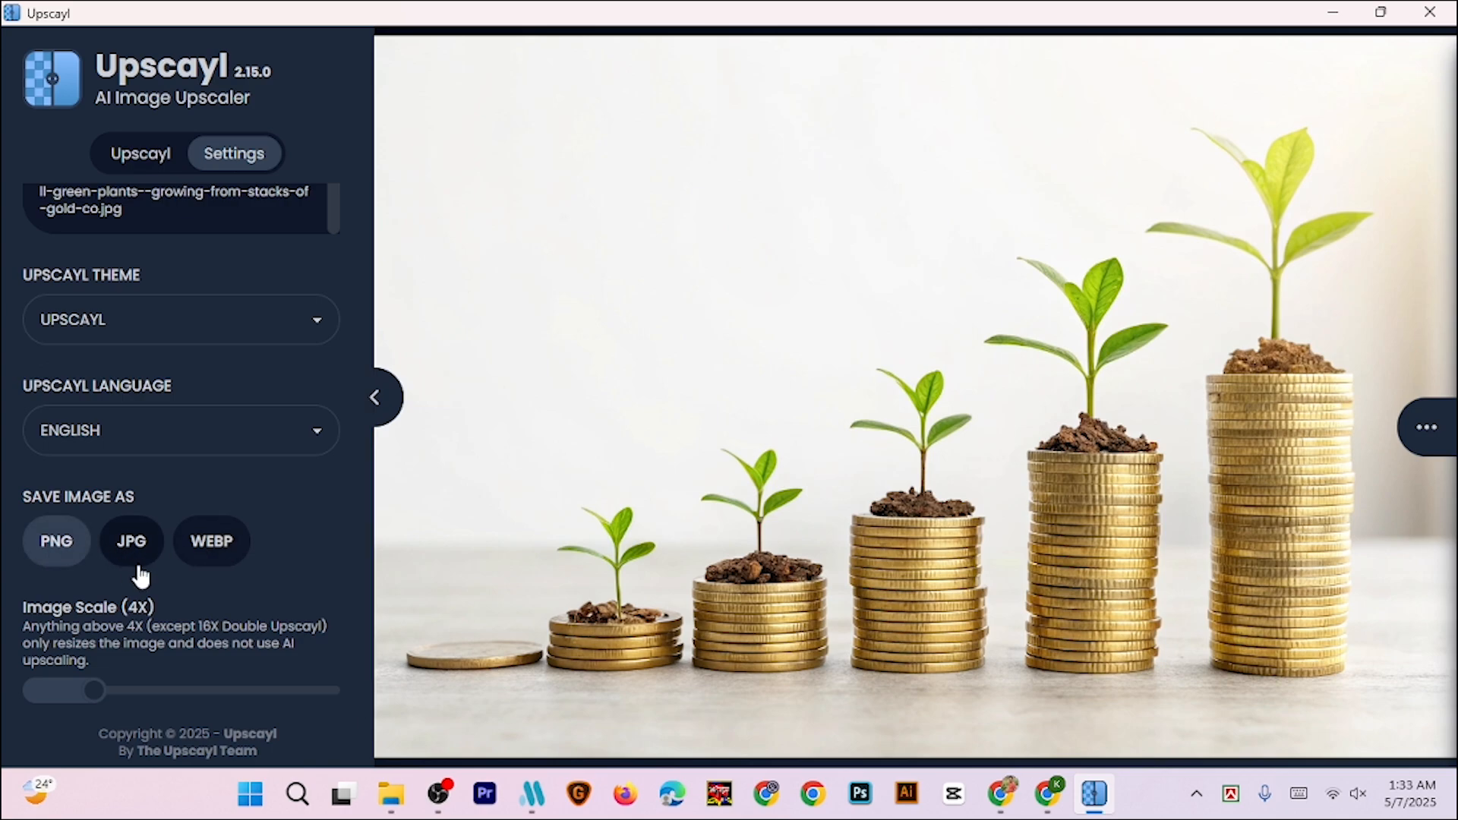
left_click(131, 543)
scroll(202, 349, "up", 3)
scroll(203, 349, "up", 3)
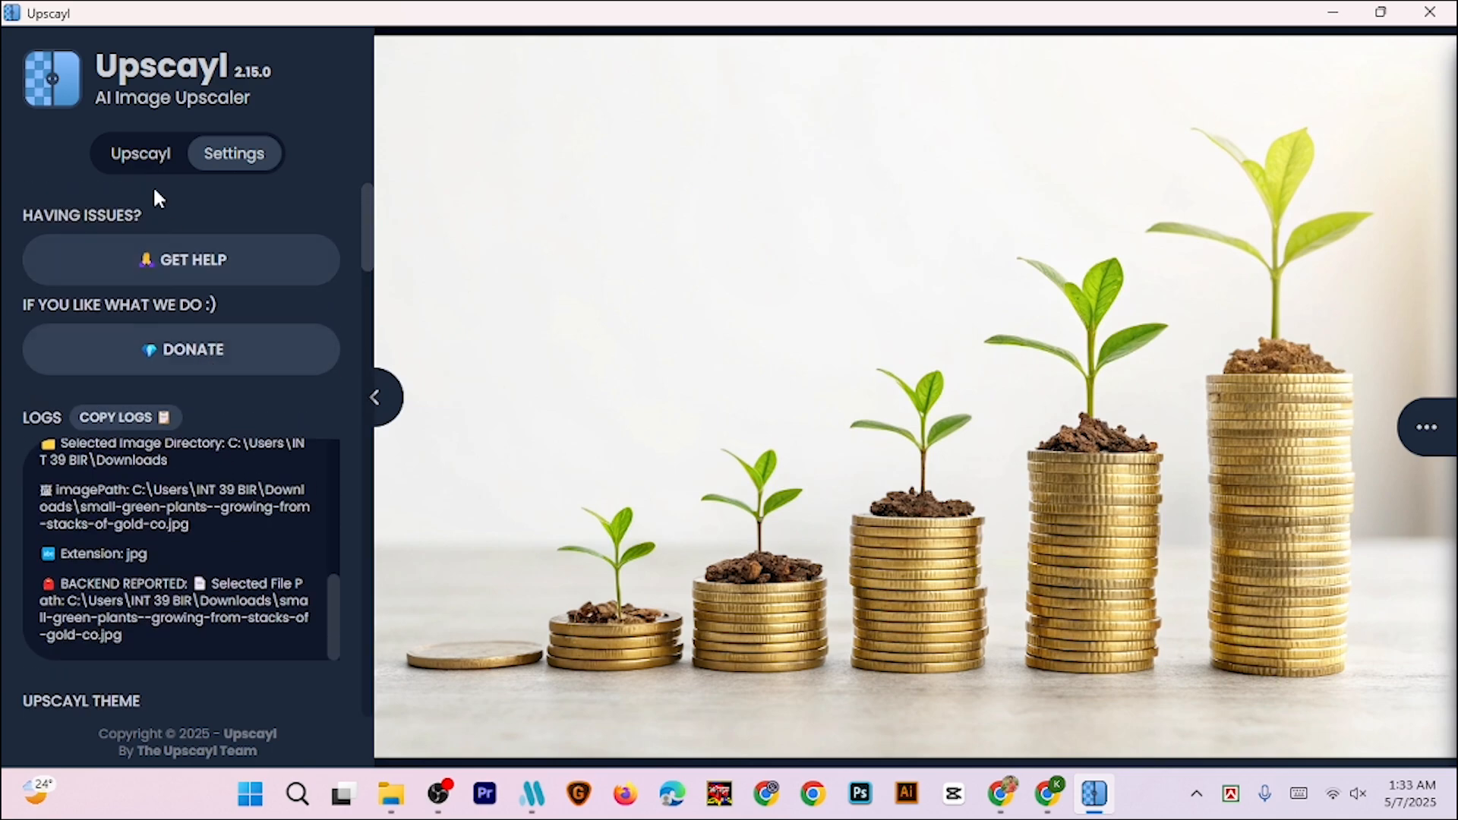
Upscale the loaded image and compare the original with the result using the before-and-after divider
left_click(123, 168)
scroll(152, 630, "down", 3)
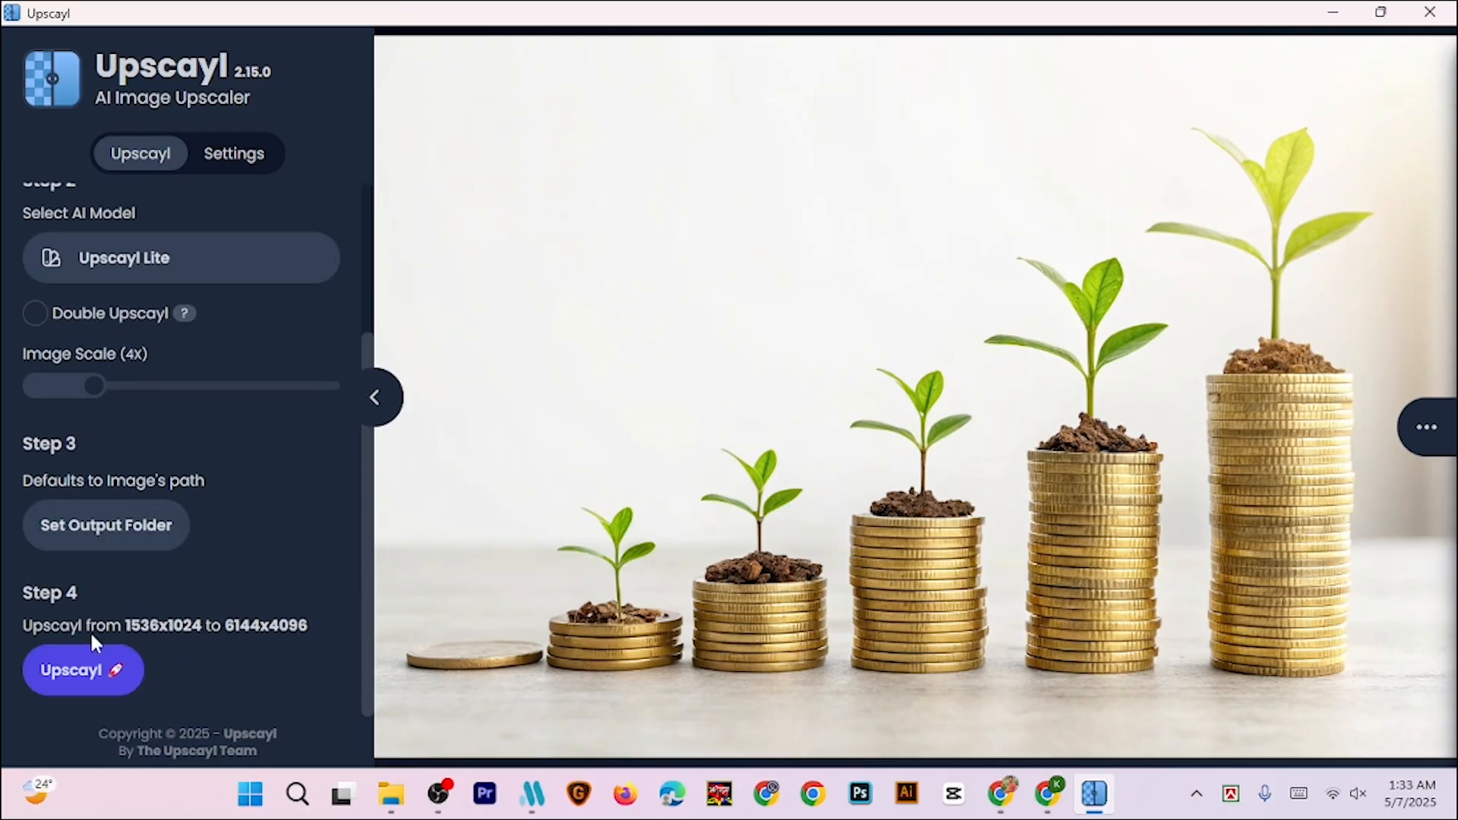
left_click(73, 686)
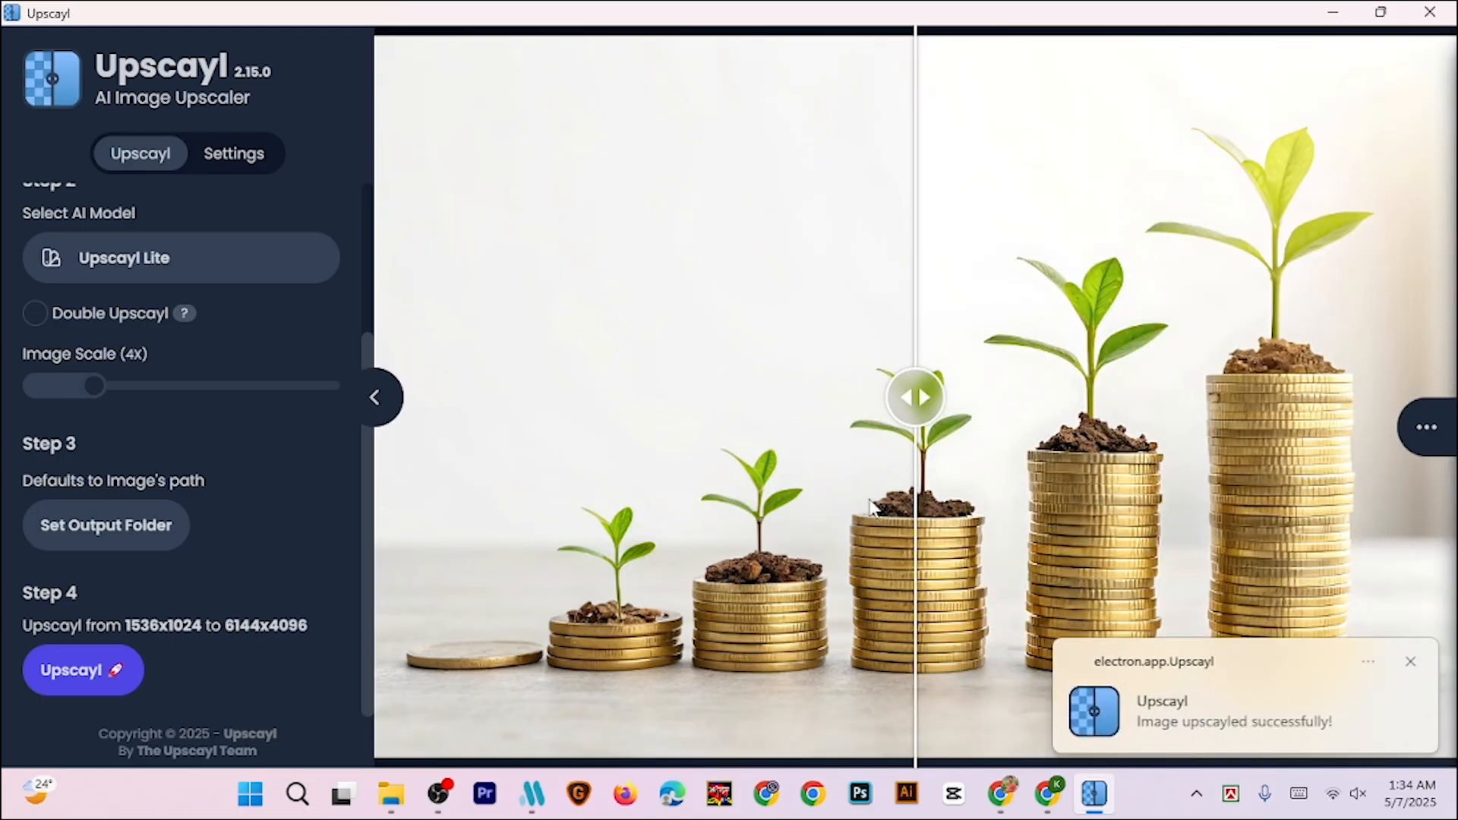
left_click_drag(941, 453, 790, 398)
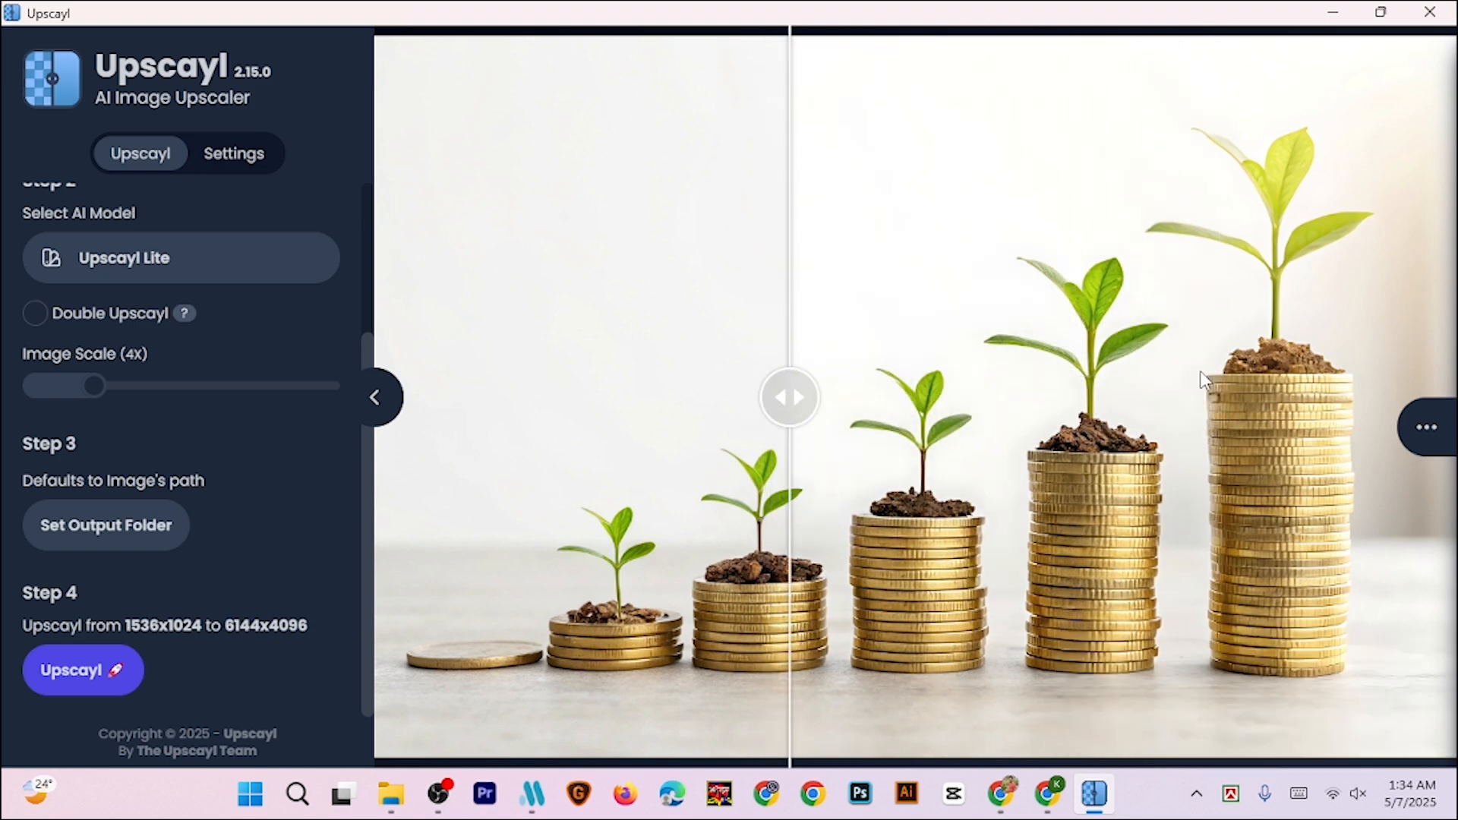
Minimize Upscayl and check the dimensions and file sizes of the original and upscaled images in the Downloads folder
left_click(1331, 14)
left_click(99, 305)
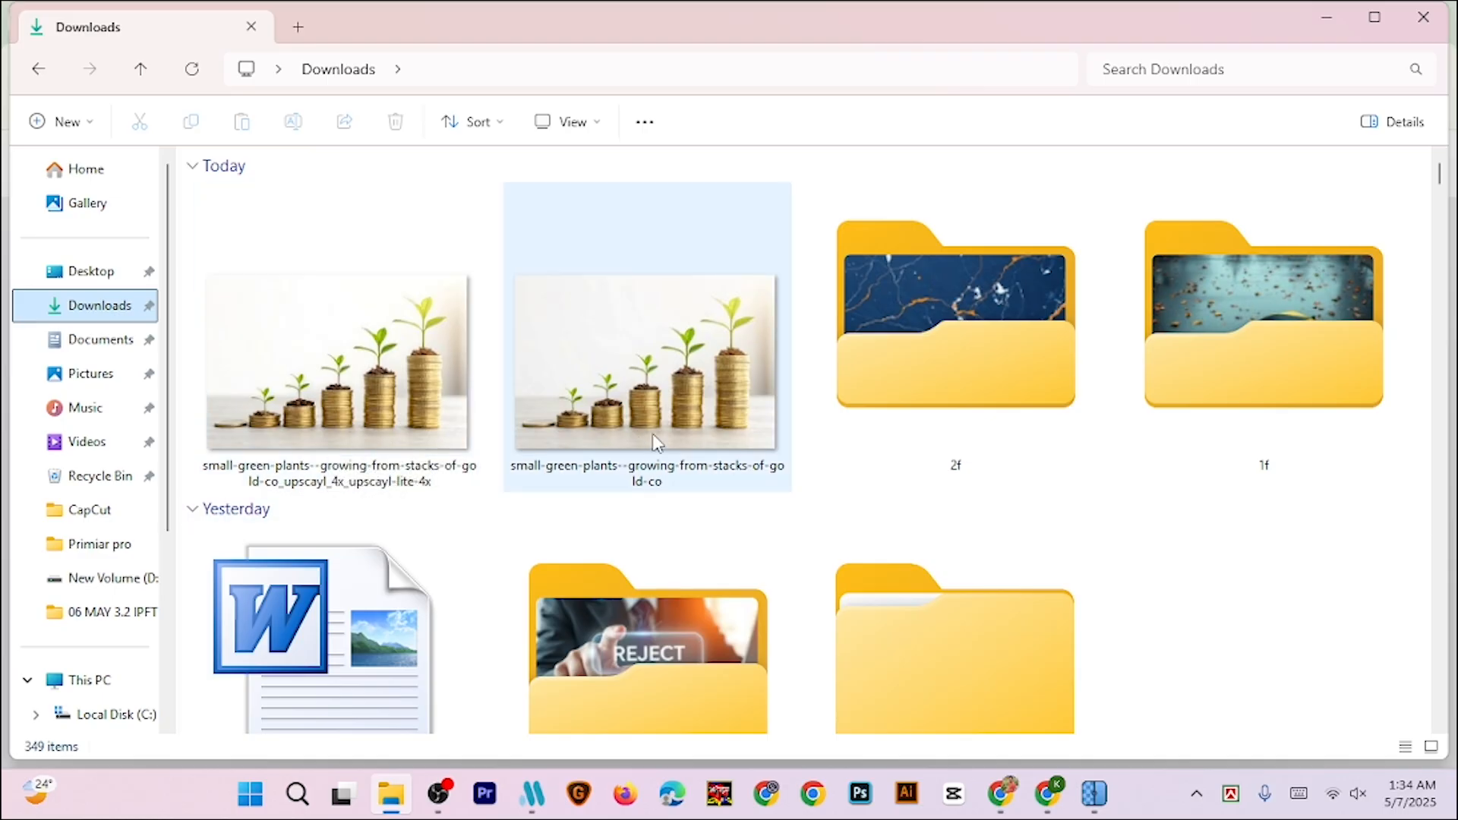
mouse_move(658, 443)
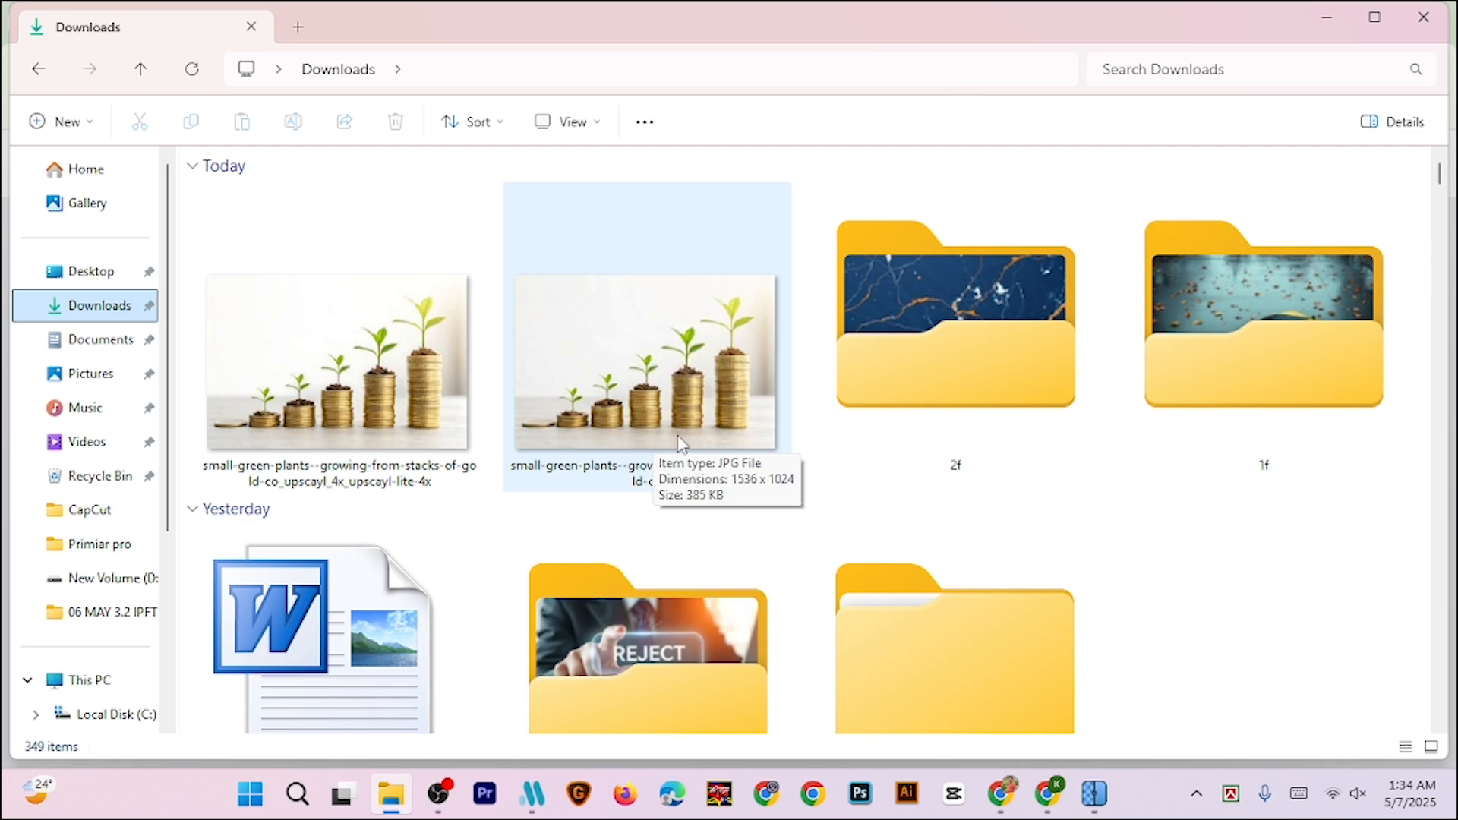
mouse_move(423, 402)
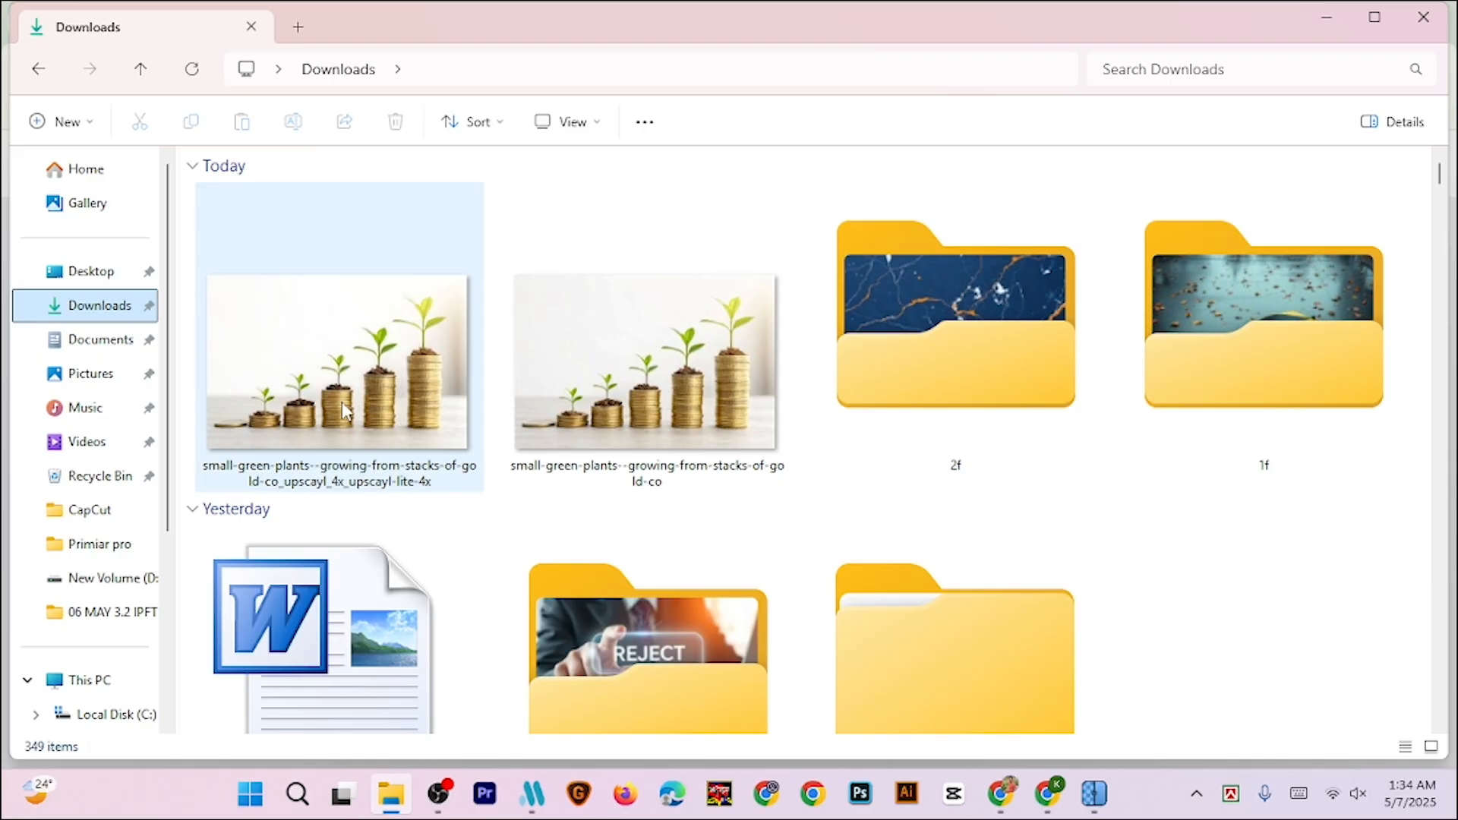
mouse_move(356, 407)
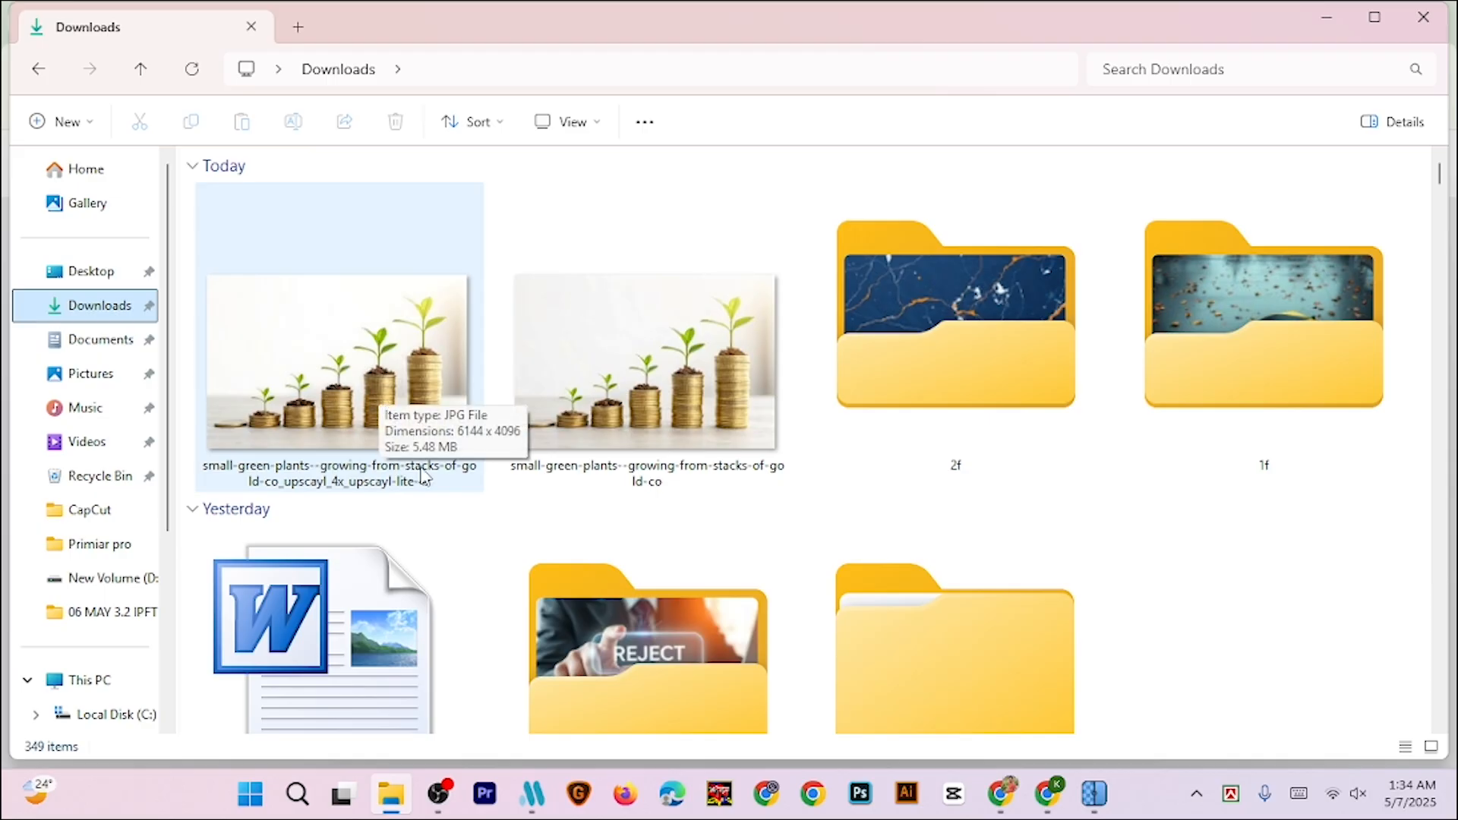
Switch to the Chrome window with Contributors Insights, search for Depositphotos in a new tab, and open its Image Background Remover
left_click(1001, 794)
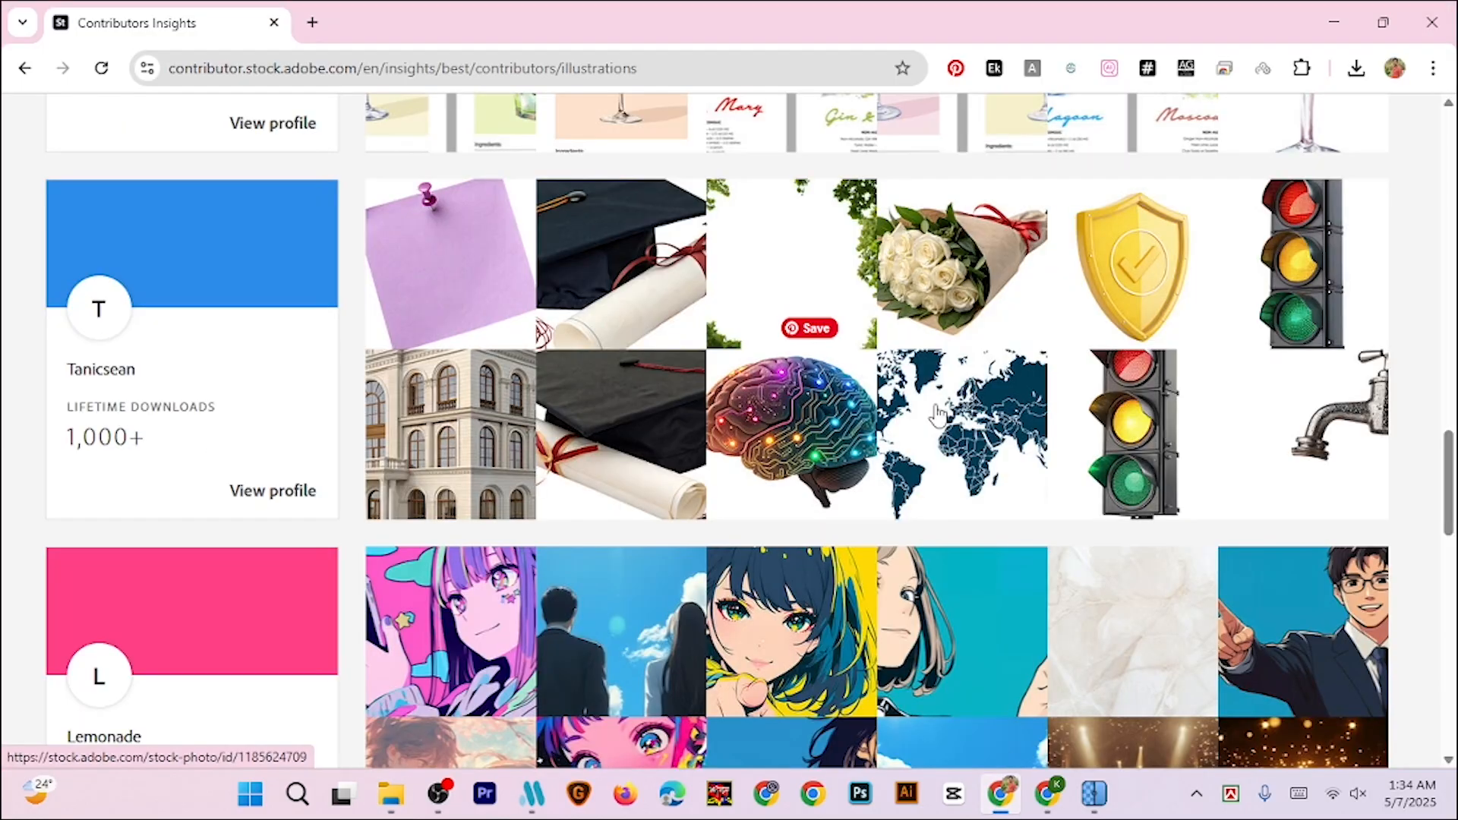
left_click(311, 22)
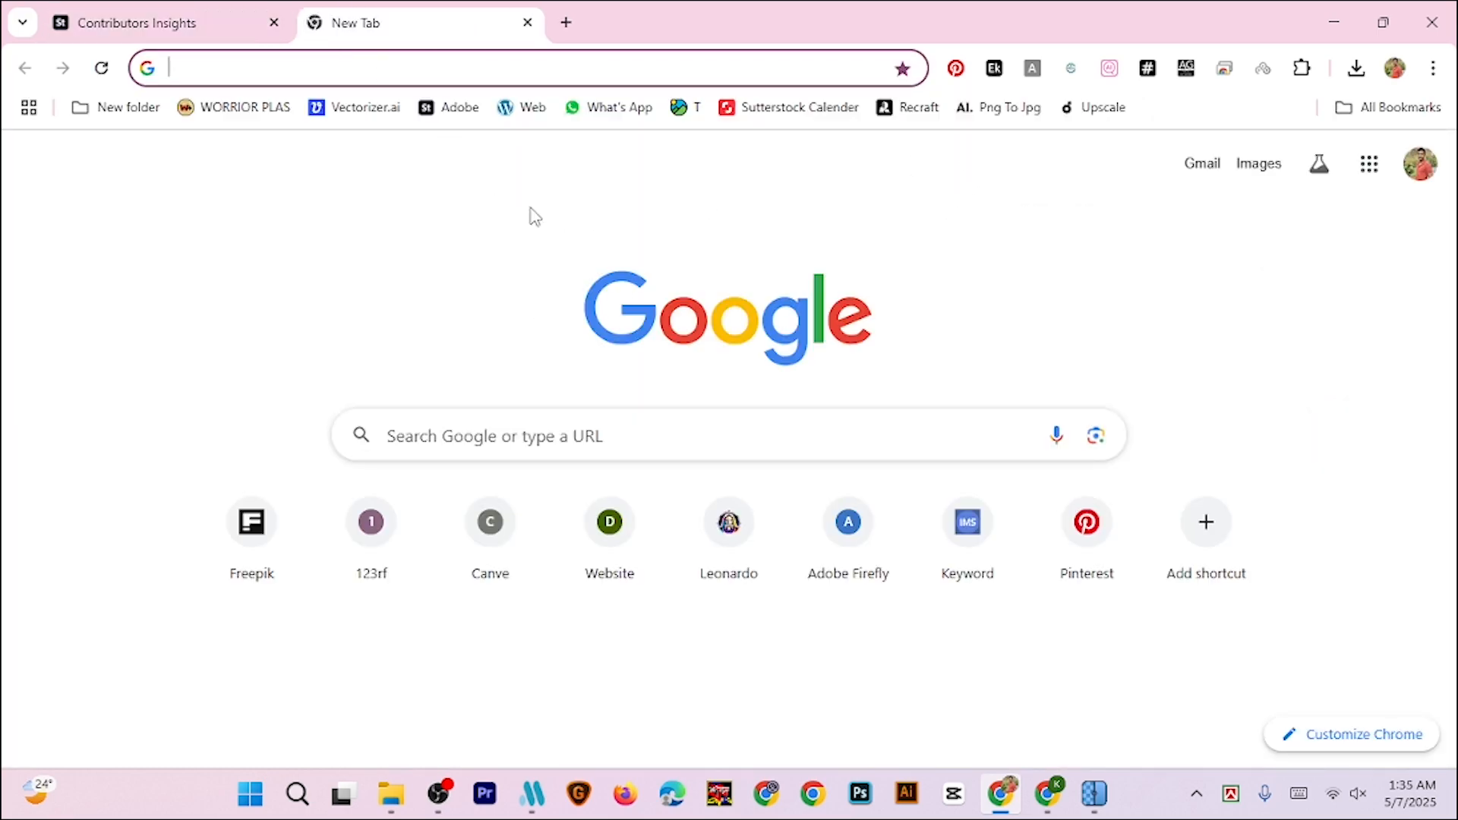
type("d")
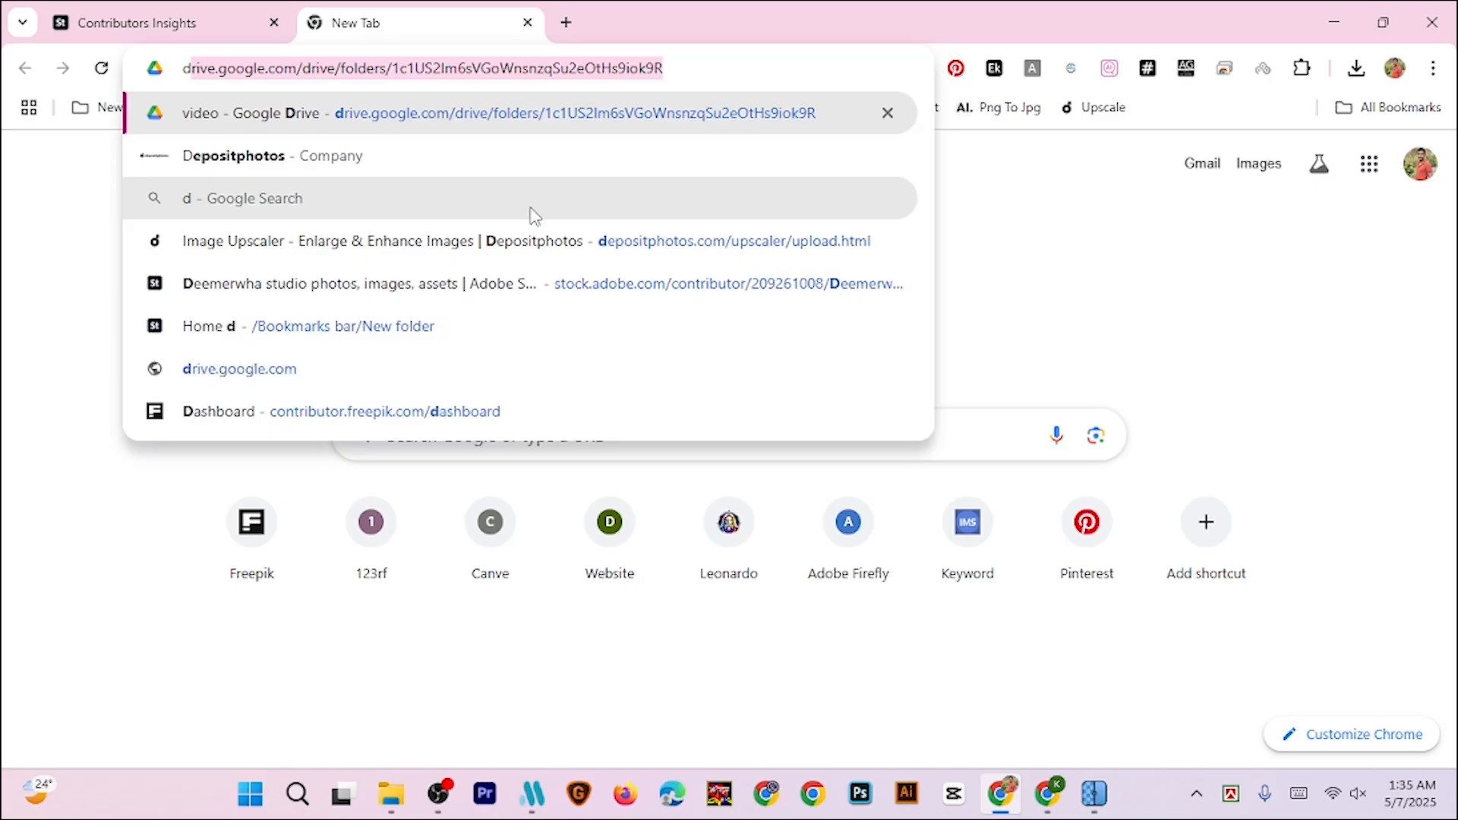
left_click(278, 161)
scroll(420, 392, "down", 3)
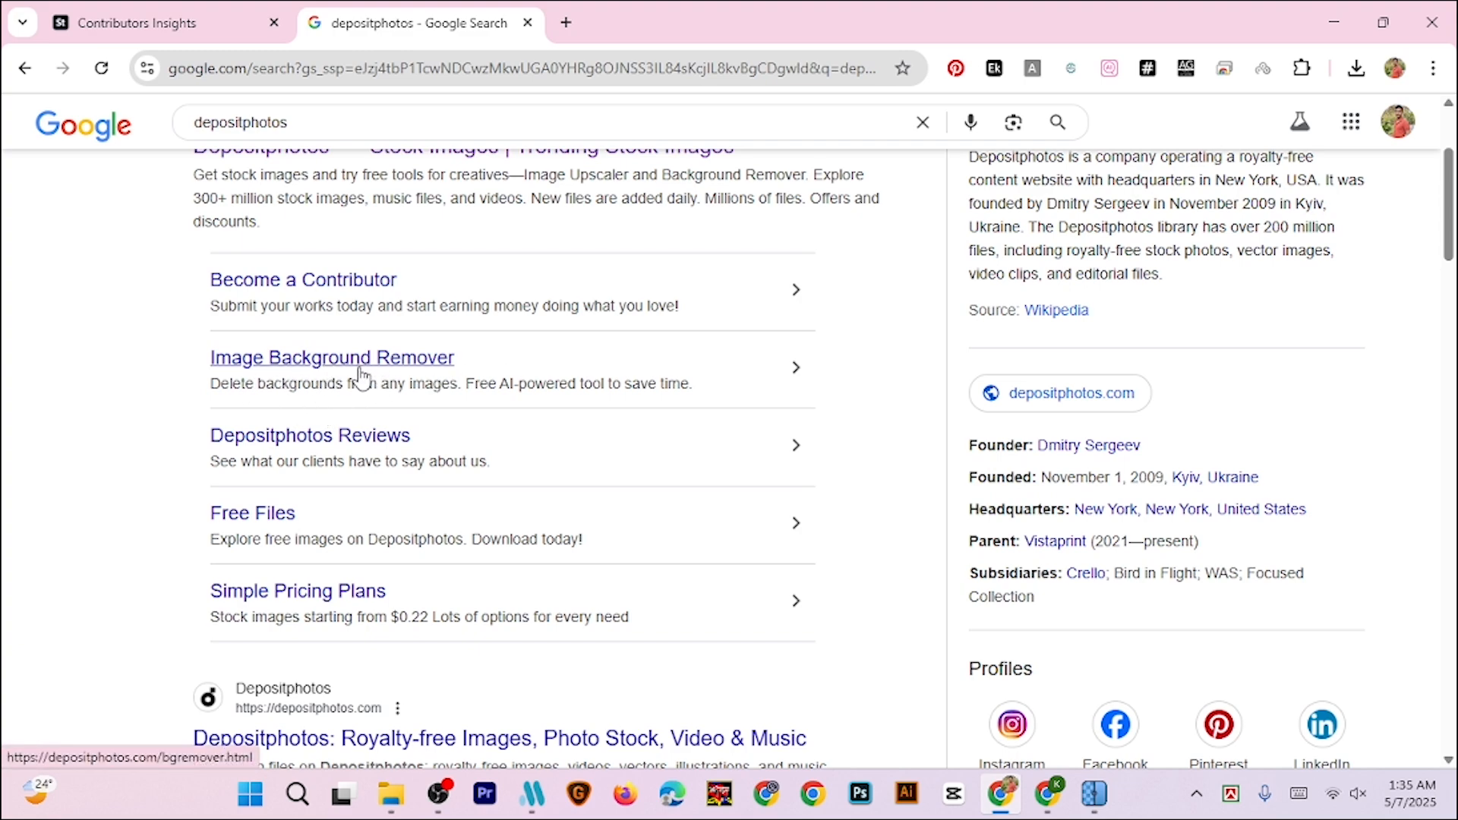
left_click(385, 366)
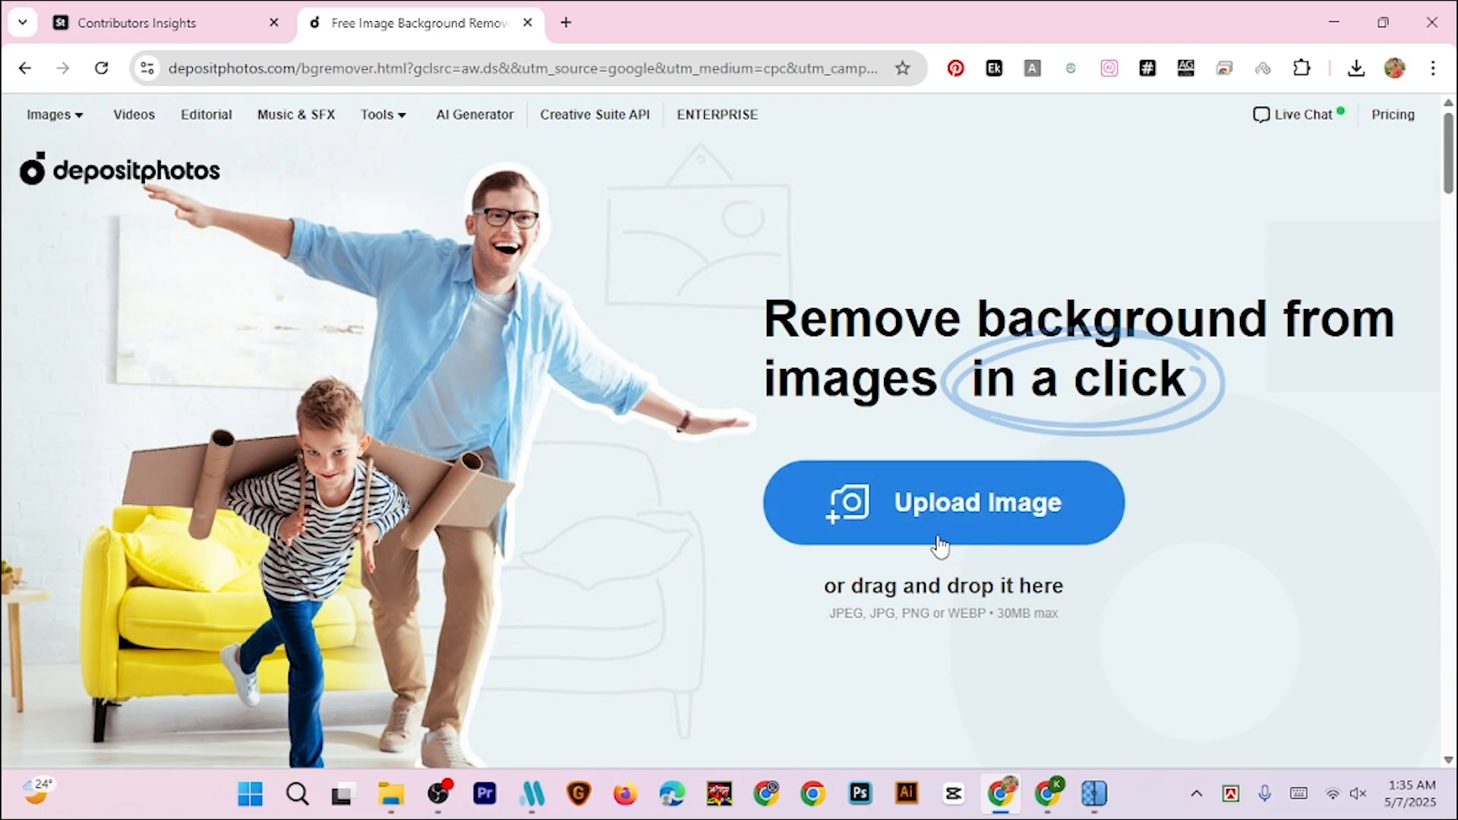
Upload the 4x upscaled coin-stack JPG to remove its background, download the cut-out, and check the recent downloads
left_click(965, 508)
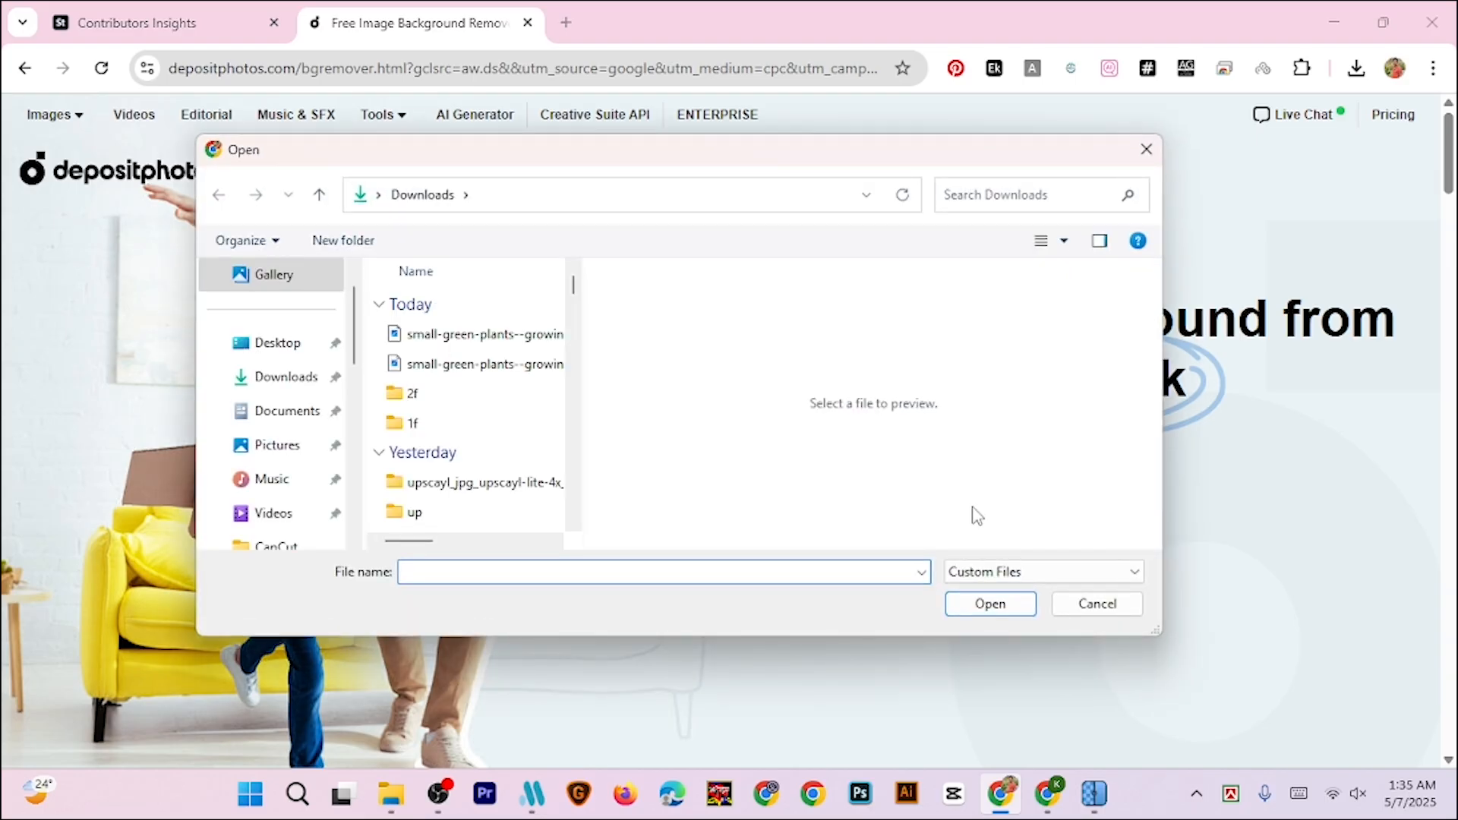
left_click(479, 337)
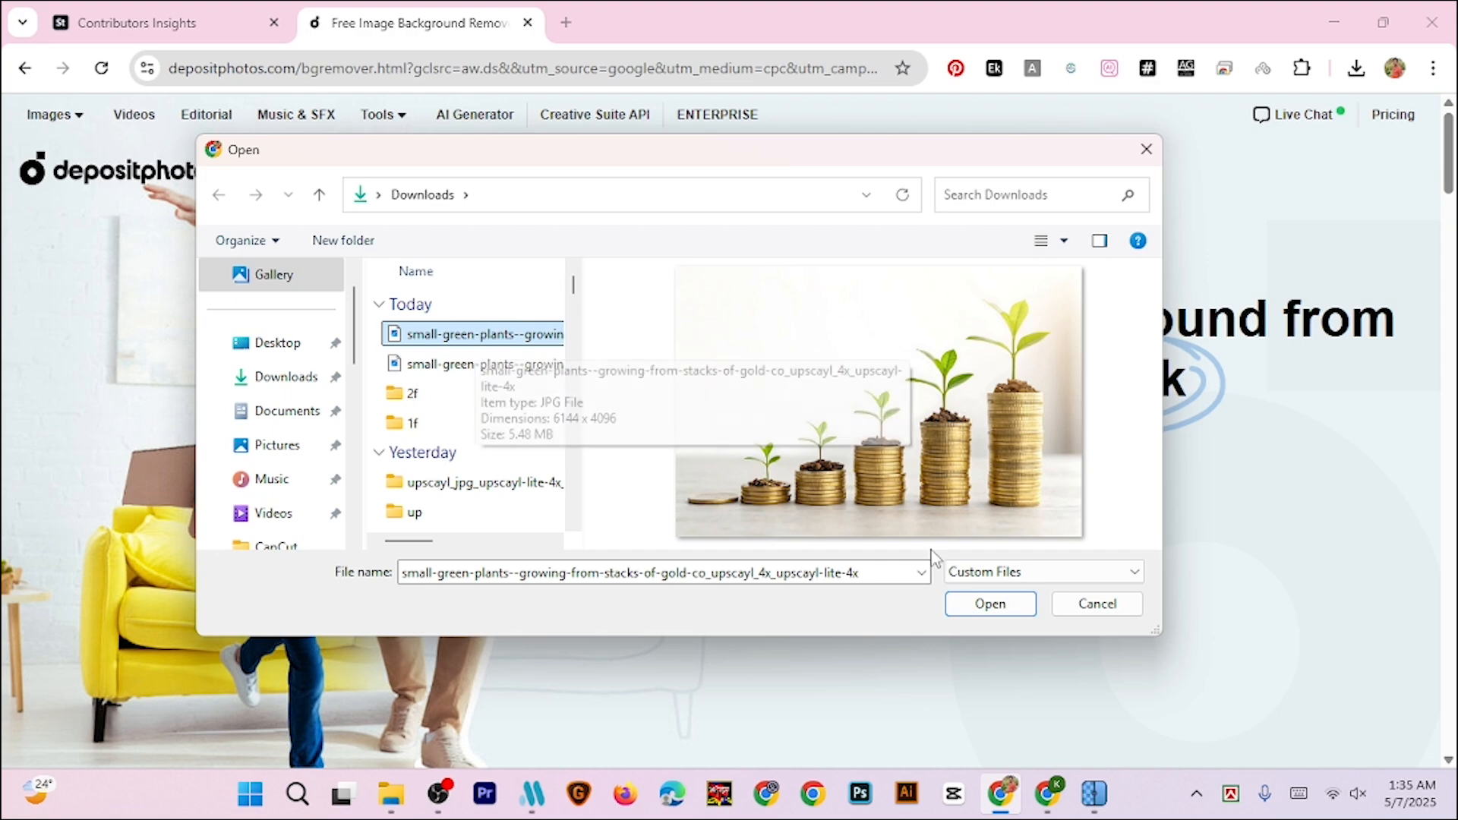
left_click(990, 604)
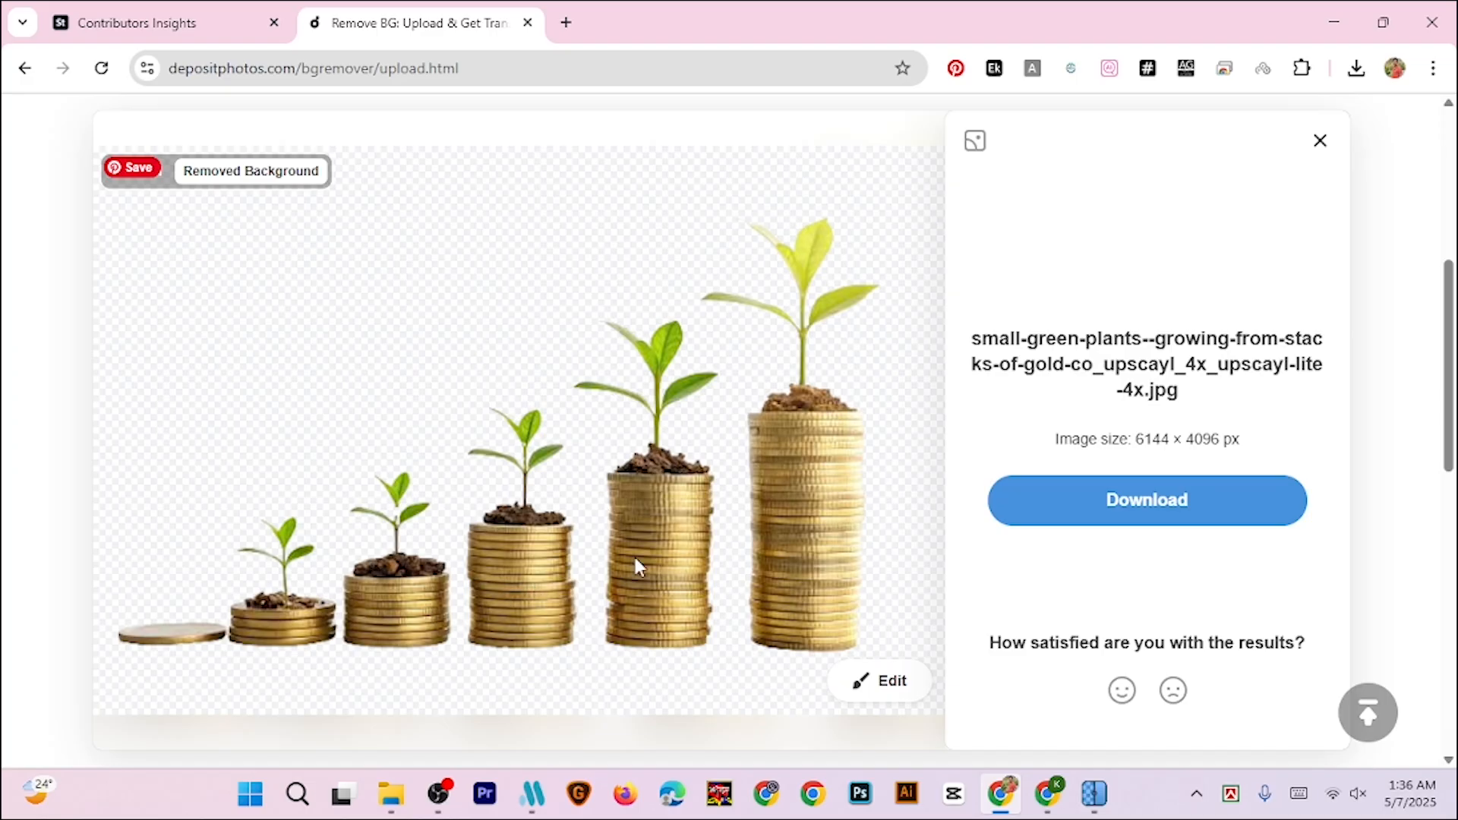
left_click(1156, 515)
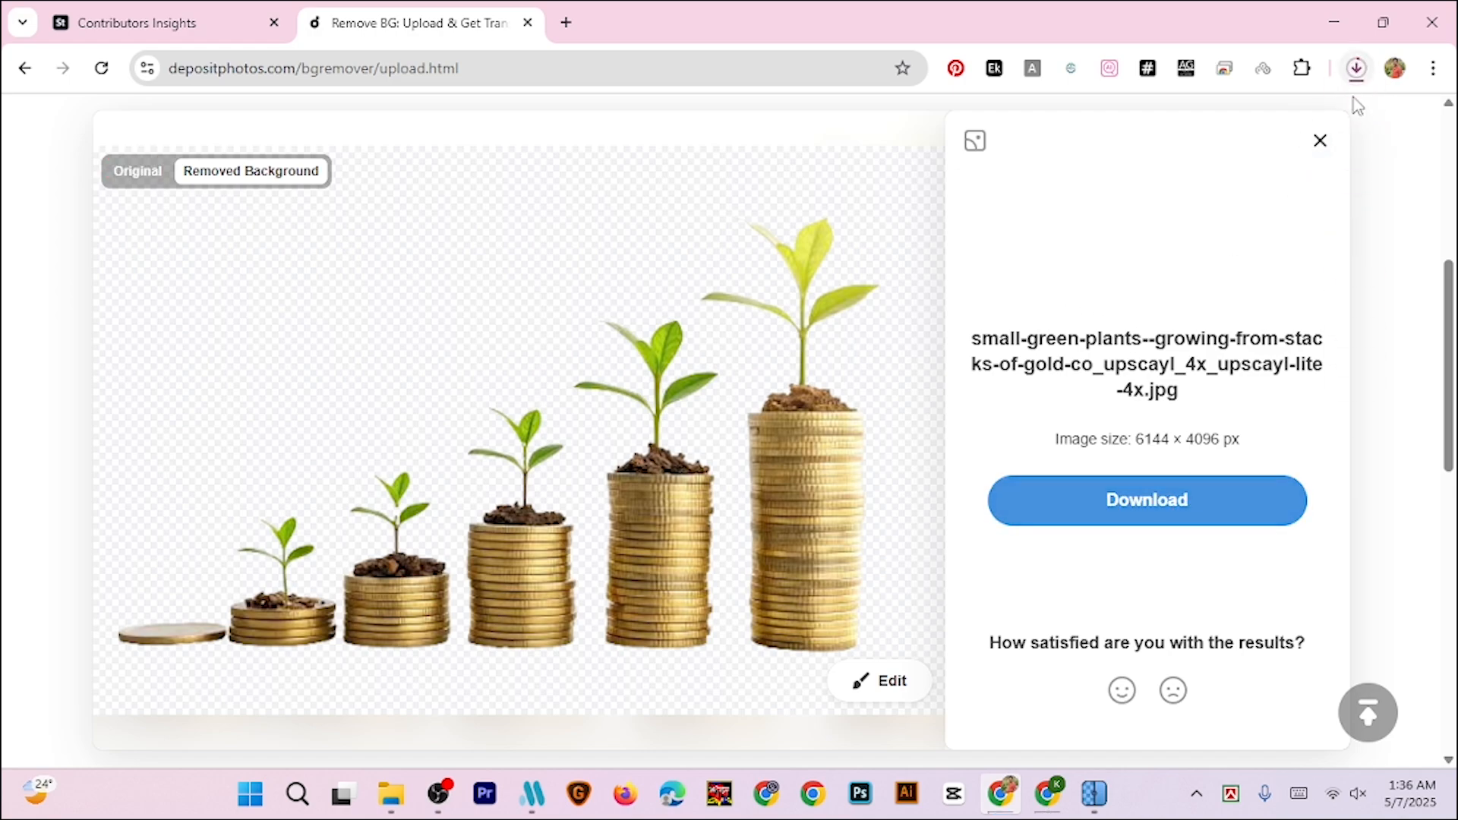
left_click(1357, 68)
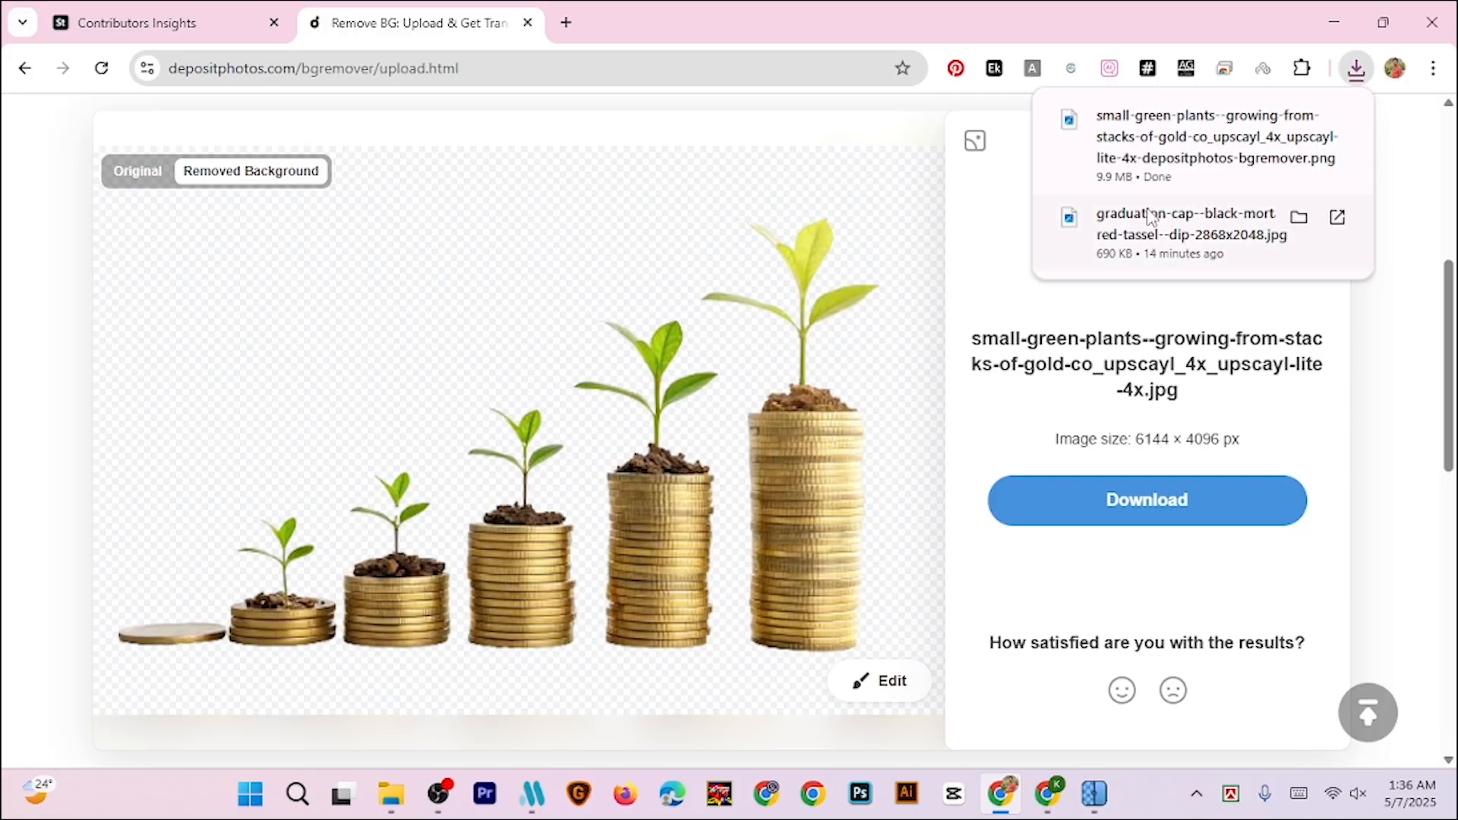
Open the downloaded background-removed PNG full-window, examine the cut-out edges of the coins and plants up close, and close the viewer
left_click(1169, 155)
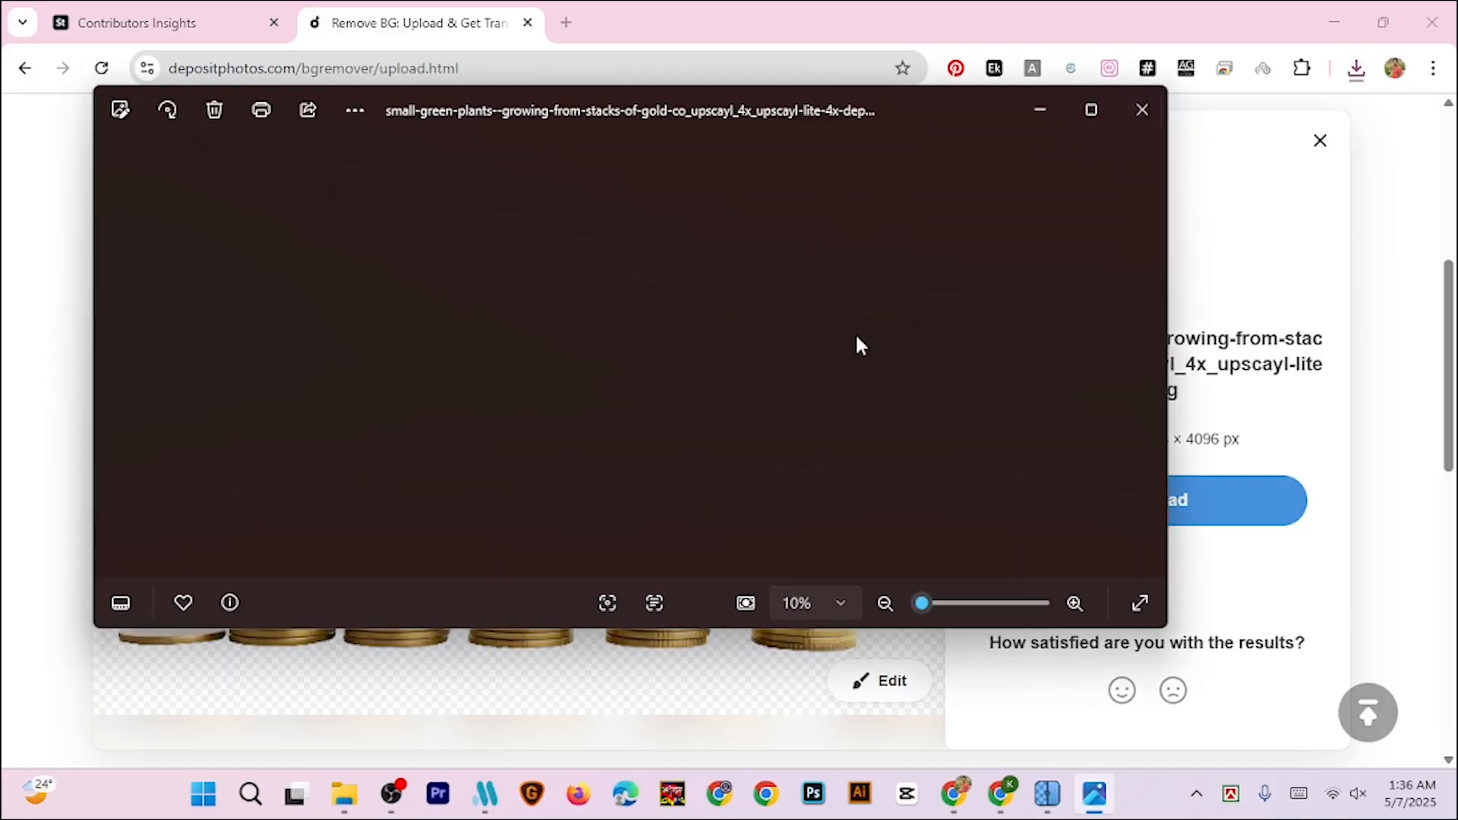
left_click(1090, 110)
scroll(960, 513, "up", 4)
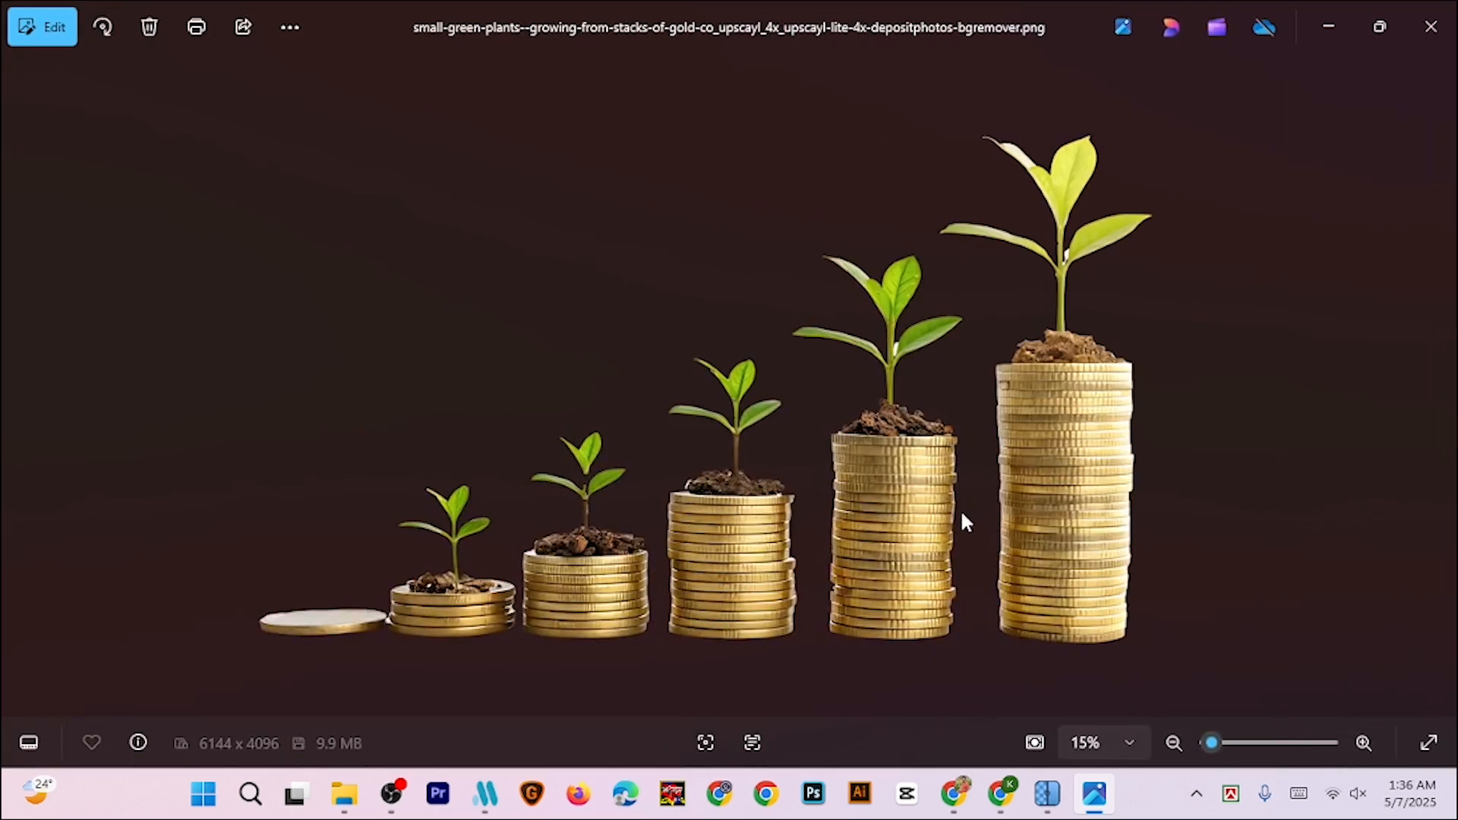
scroll(968, 529, "up", 3)
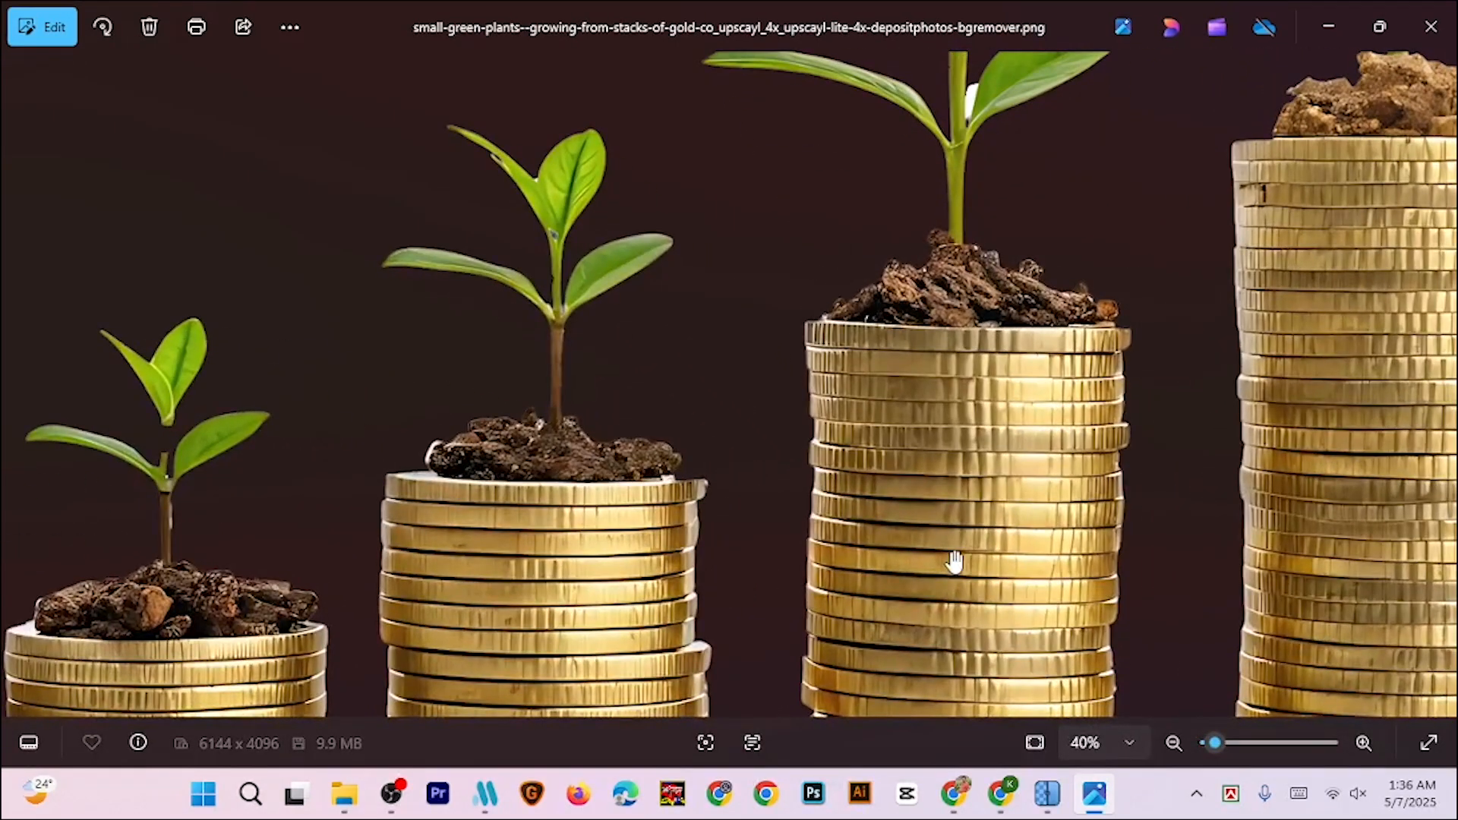
scroll(954, 562, "up", 2)
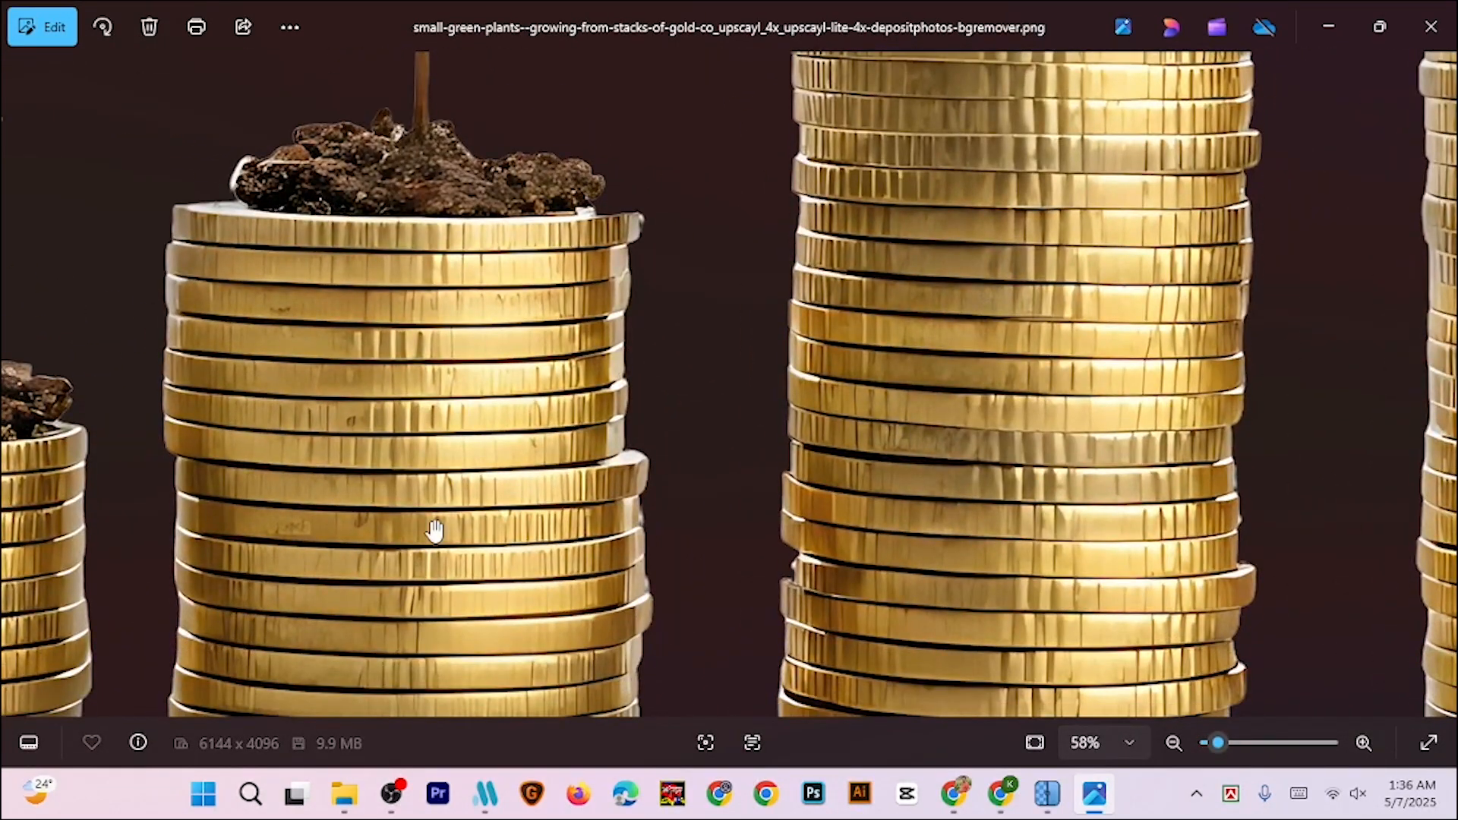
left_click_drag(433, 530, 953, 448)
left_click_drag(114, 524, 716, 426)
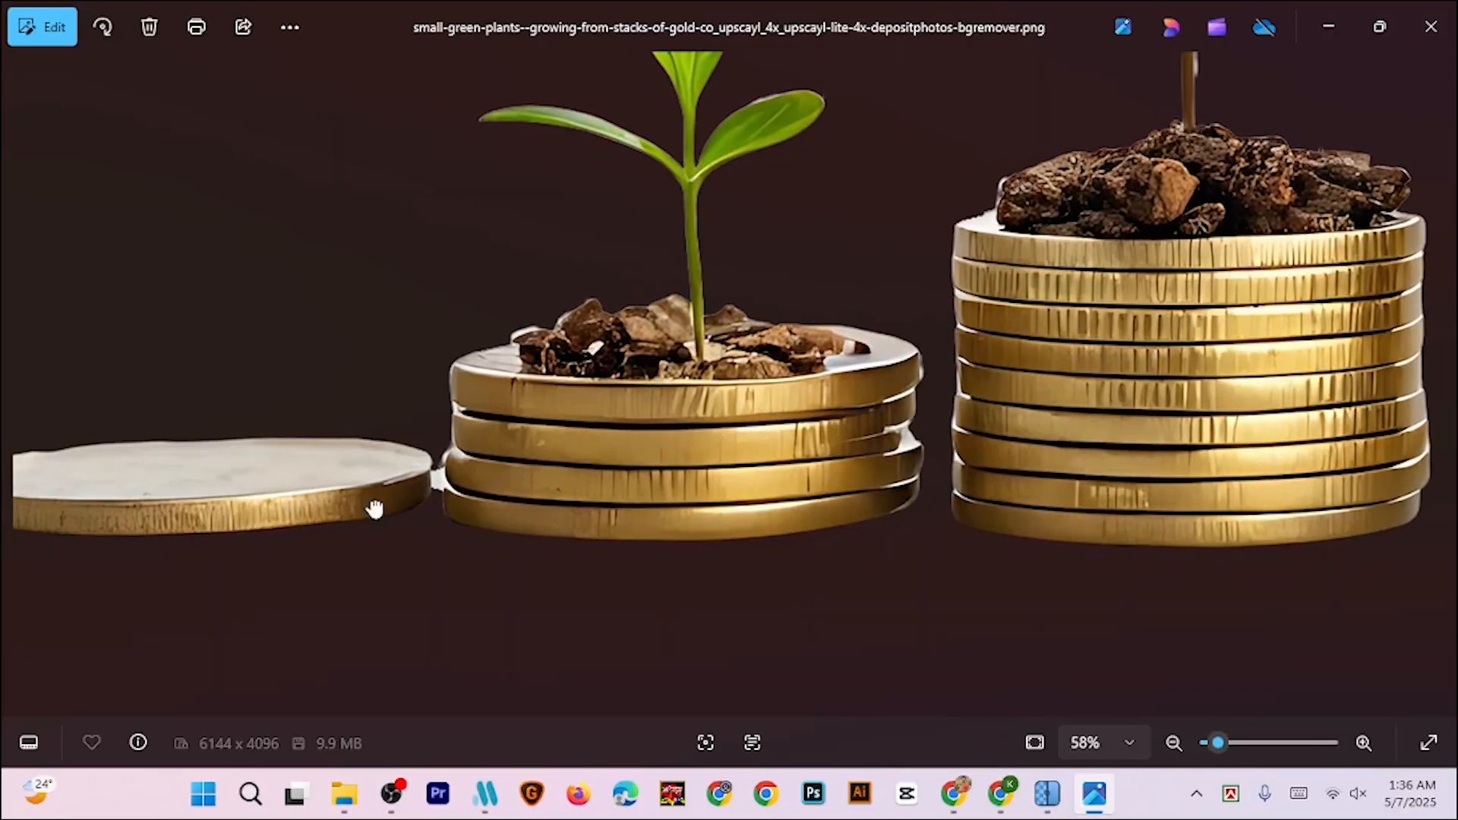
left_click_drag(374, 512, 473, 563)
left_click_drag(739, 454, 466, 570)
left_click_drag(878, 484, 767, 629)
left_click_drag(771, 460, 777, 648)
left_click_drag(790, 402, 797, 646)
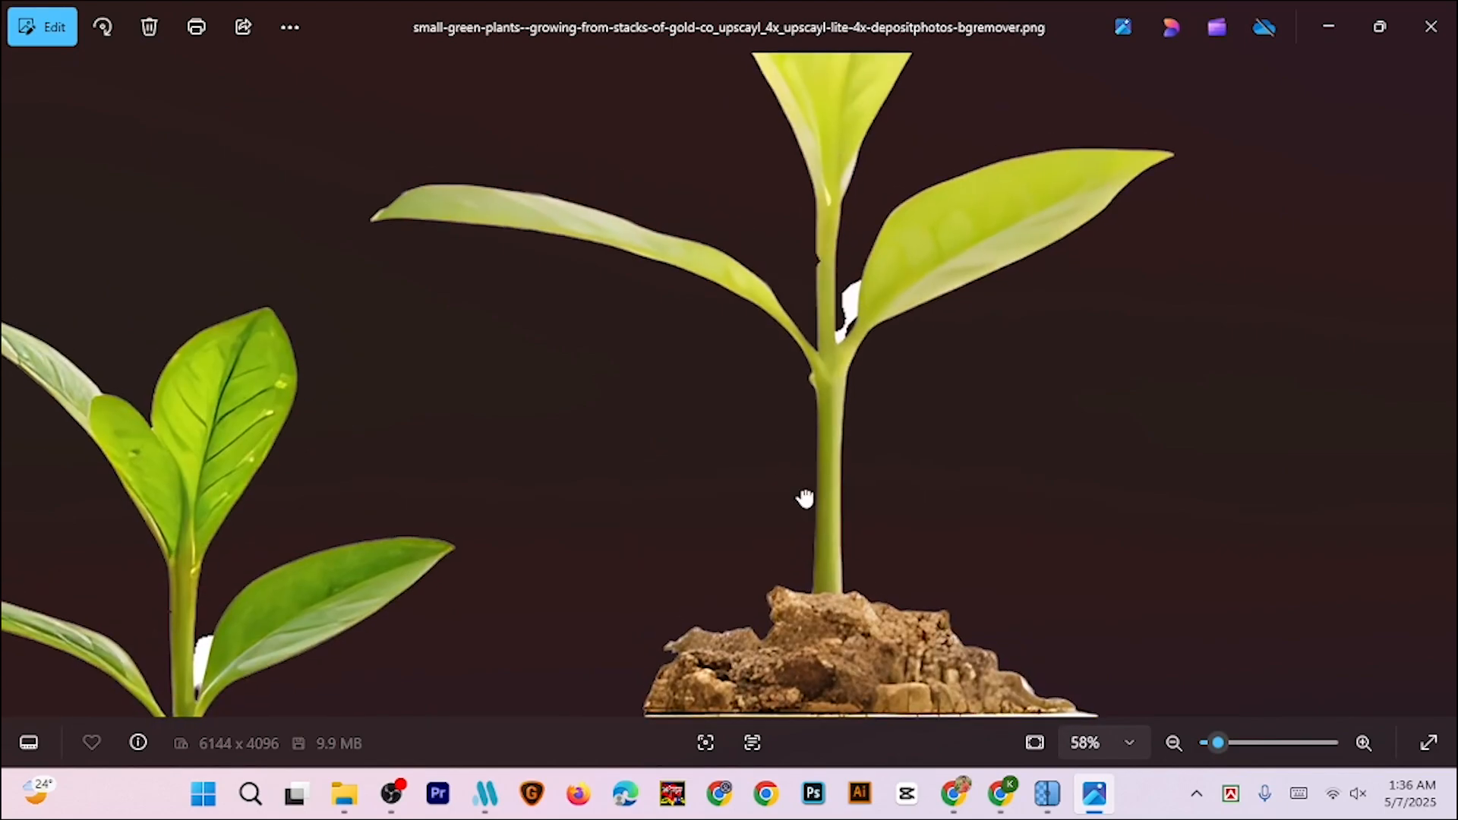
left_click_drag(804, 498, 927, 310)
left_click_drag(873, 521, 805, 367)
scroll(805, 367, "down", 5)
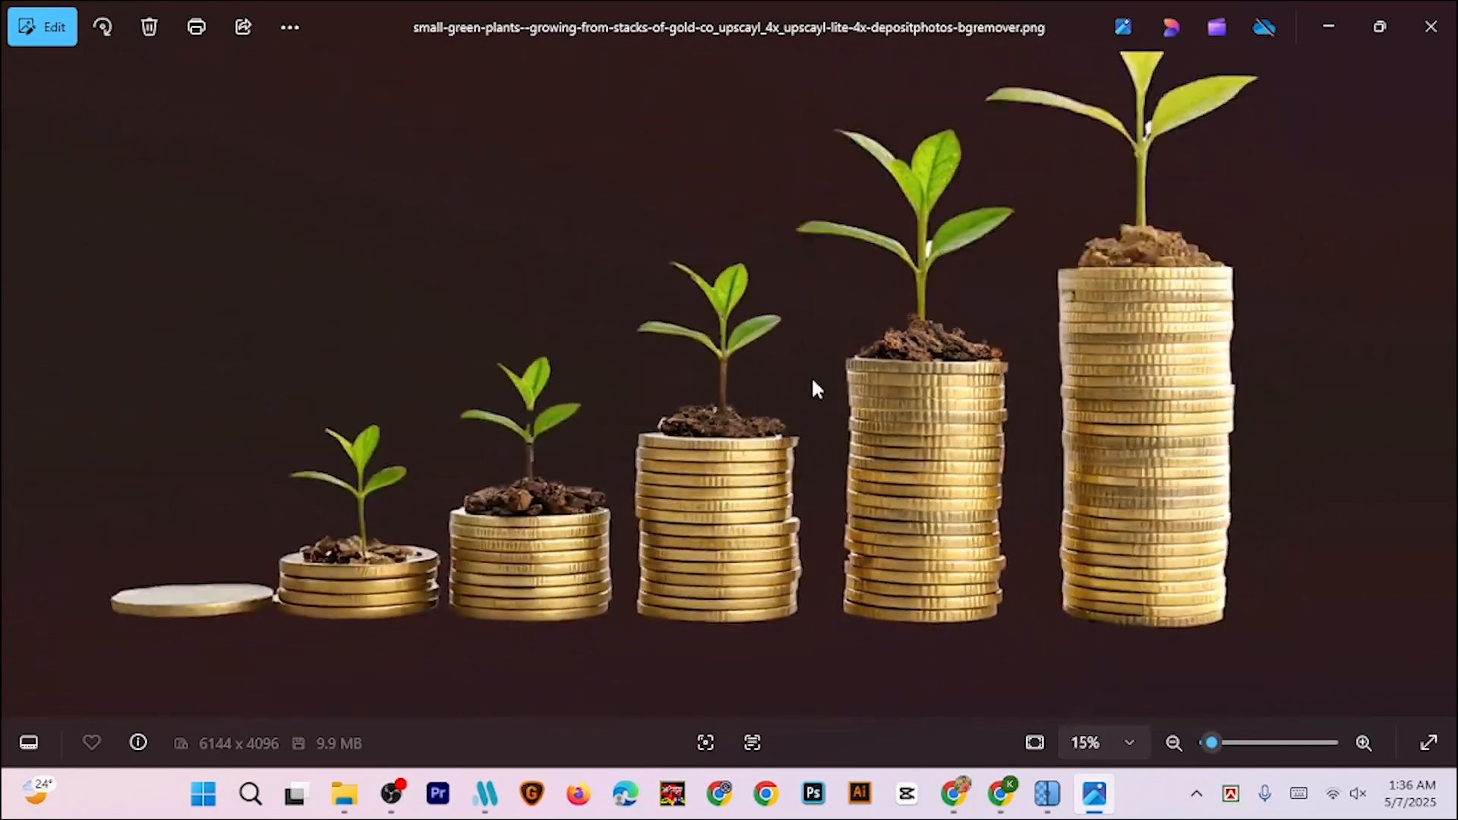
left_click(1431, 26)
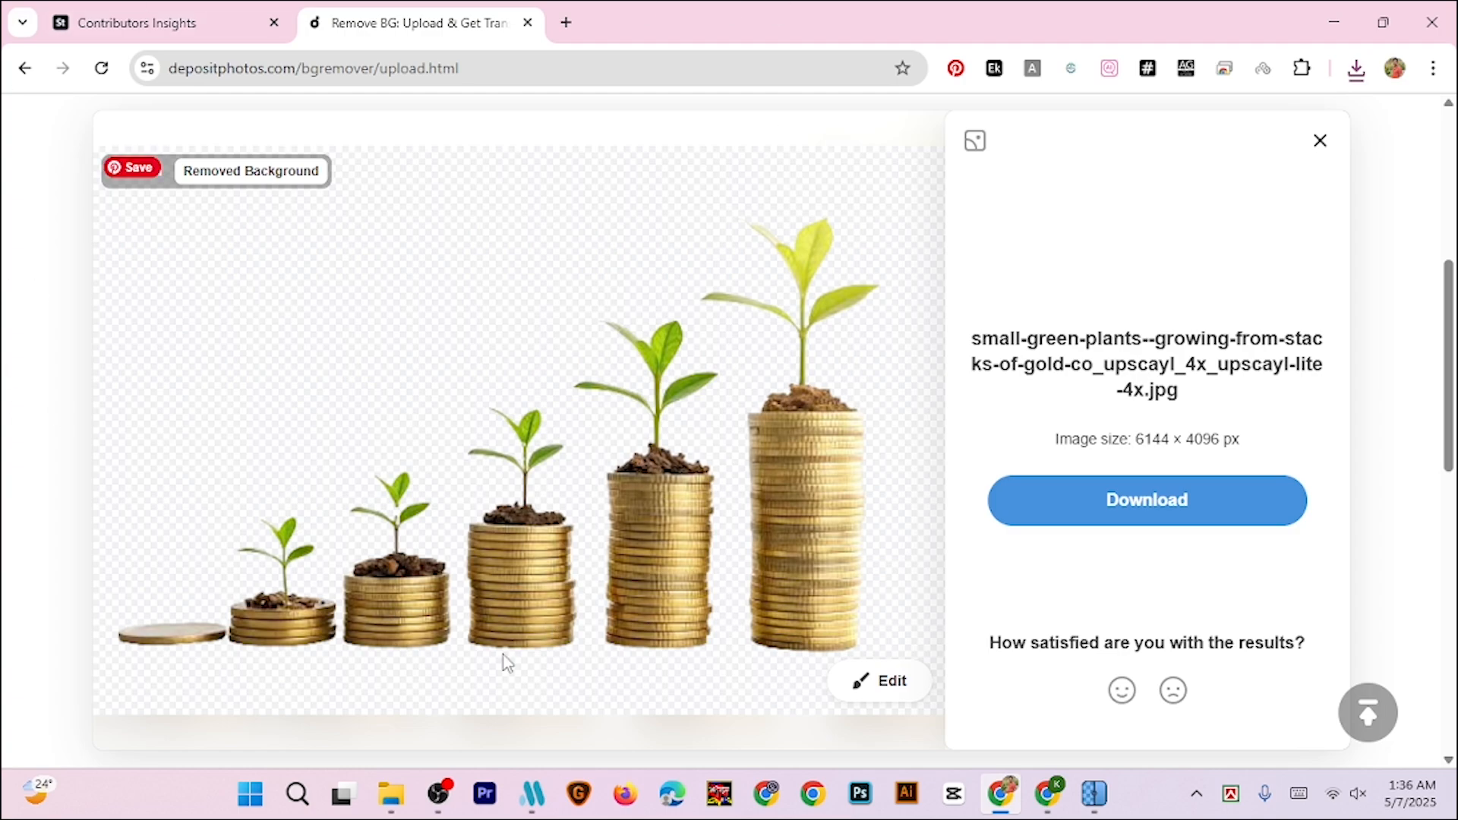
Switch to Meta Master, load the background-removed coin-stack PNG from Downloads, and generate its title, keywords and description
left_click(533, 793)
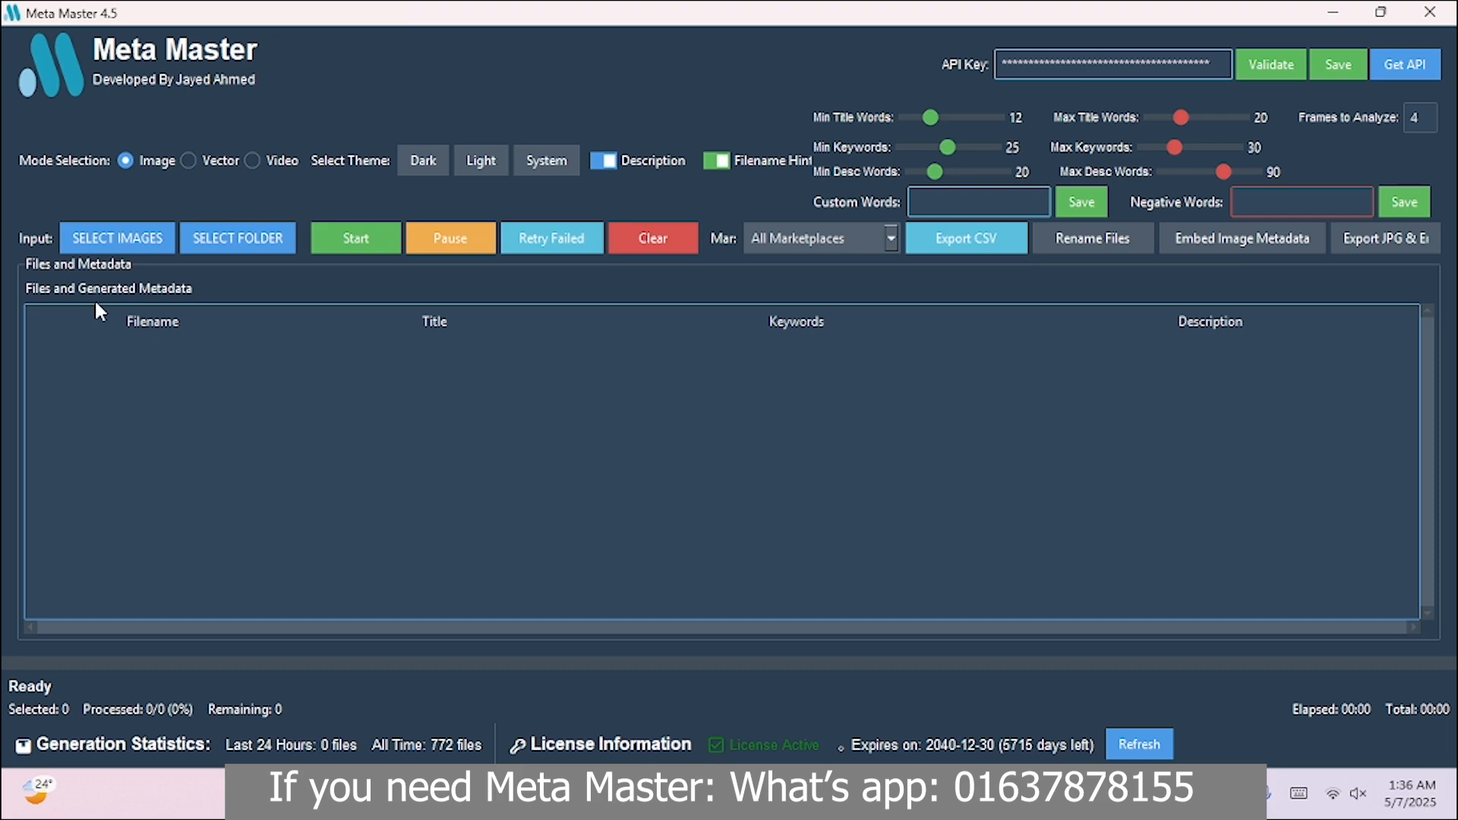
left_click(114, 238)
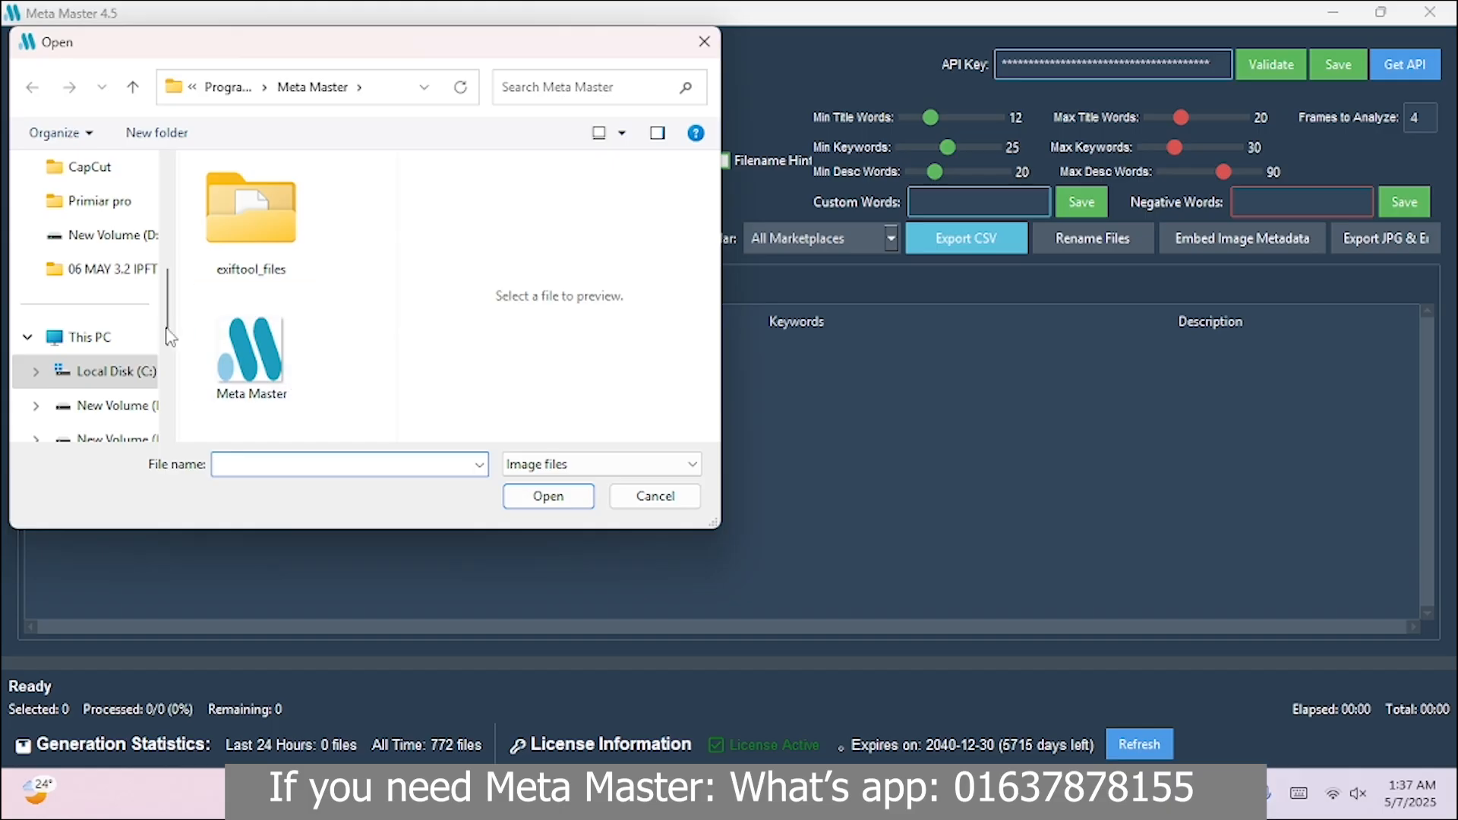
scroll(110, 342, "up", 3)
left_click(106, 310)
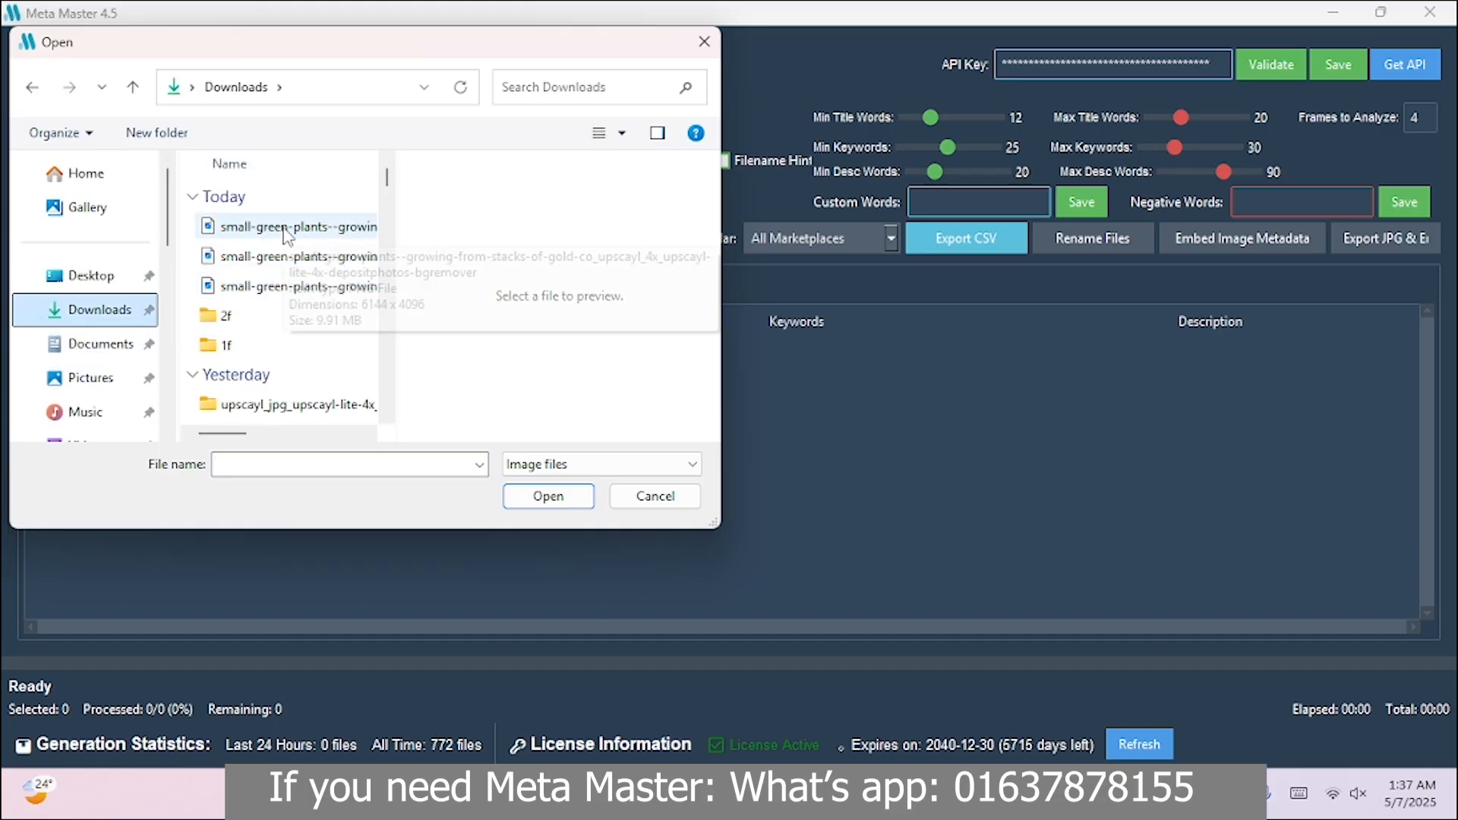
left_click(286, 230)
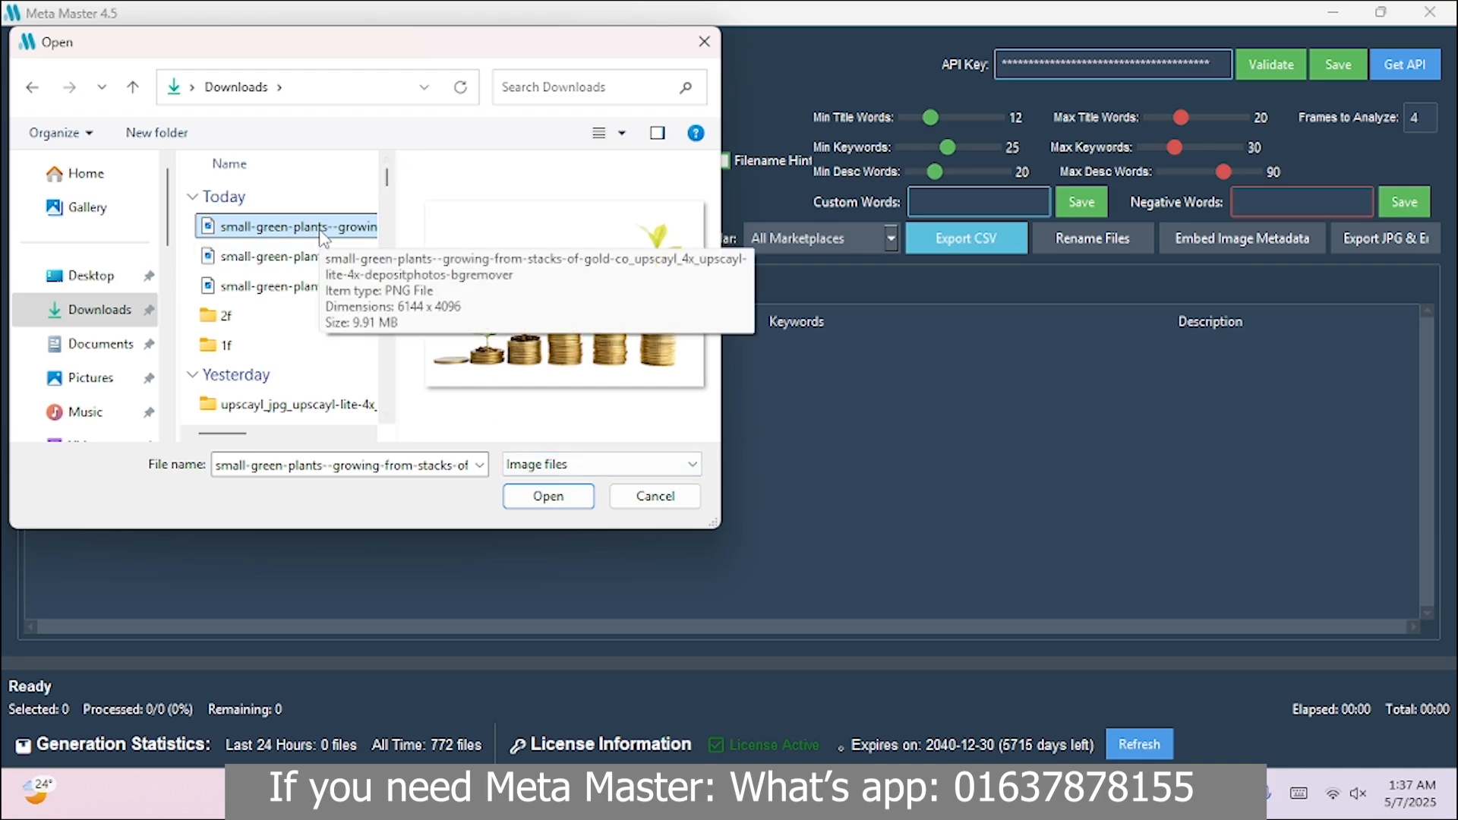
left_click(548, 498)
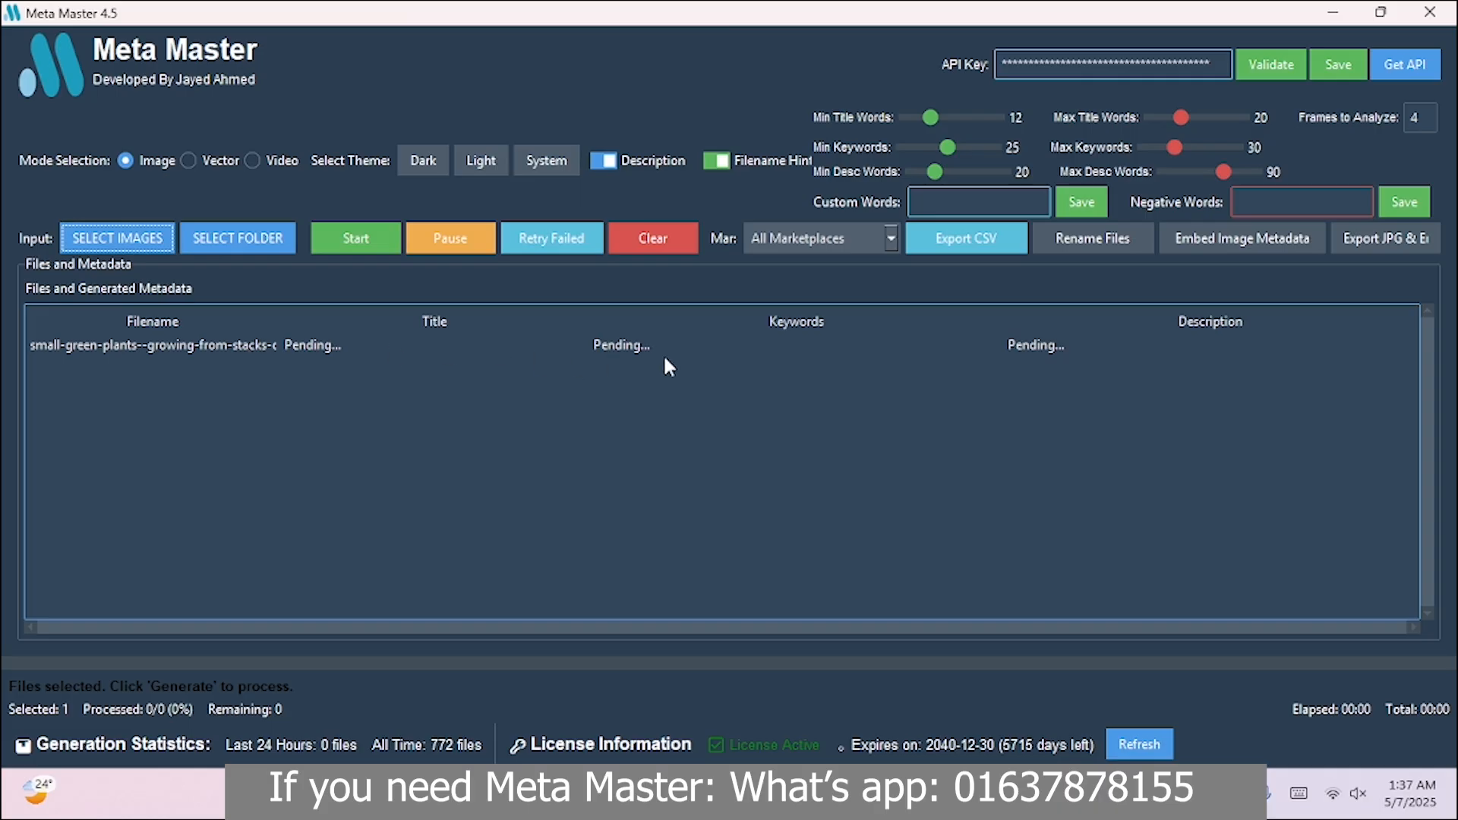
left_click(380, 239)
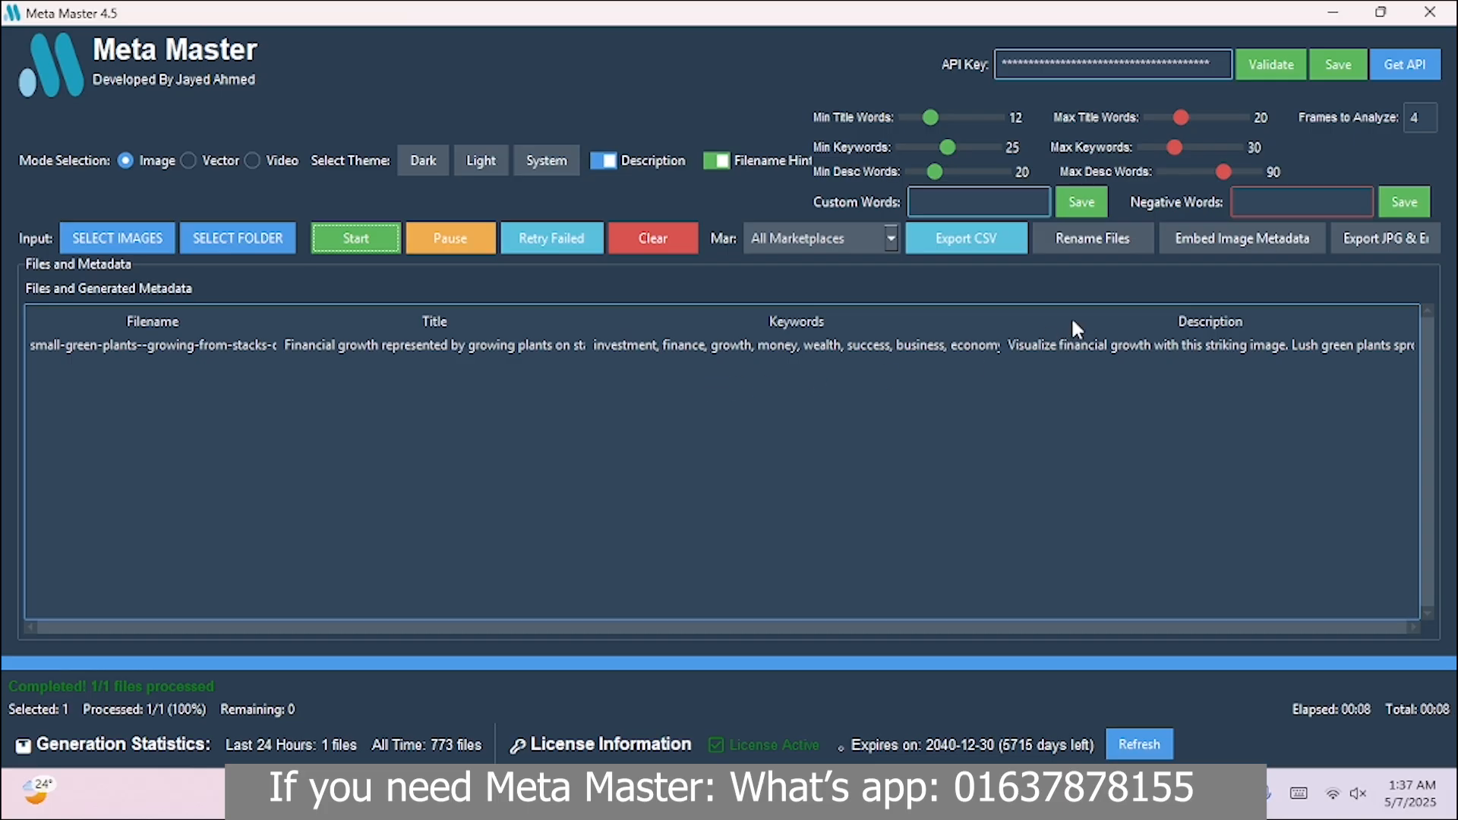
Rename the PNG from its generated title using the Downloads folder, and embed the generated metadata into the image
left_click(1086, 240)
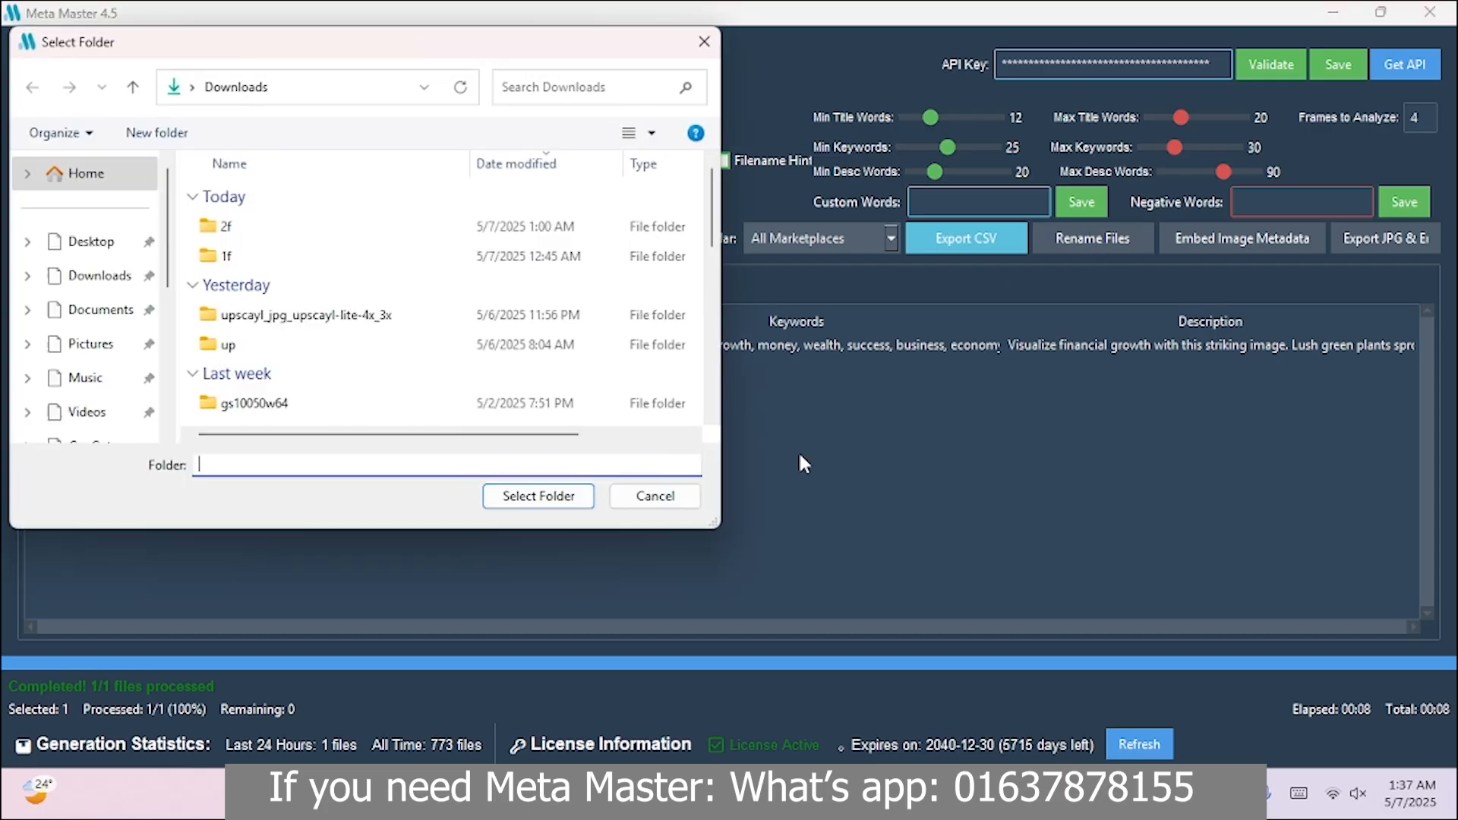
left_click(557, 494)
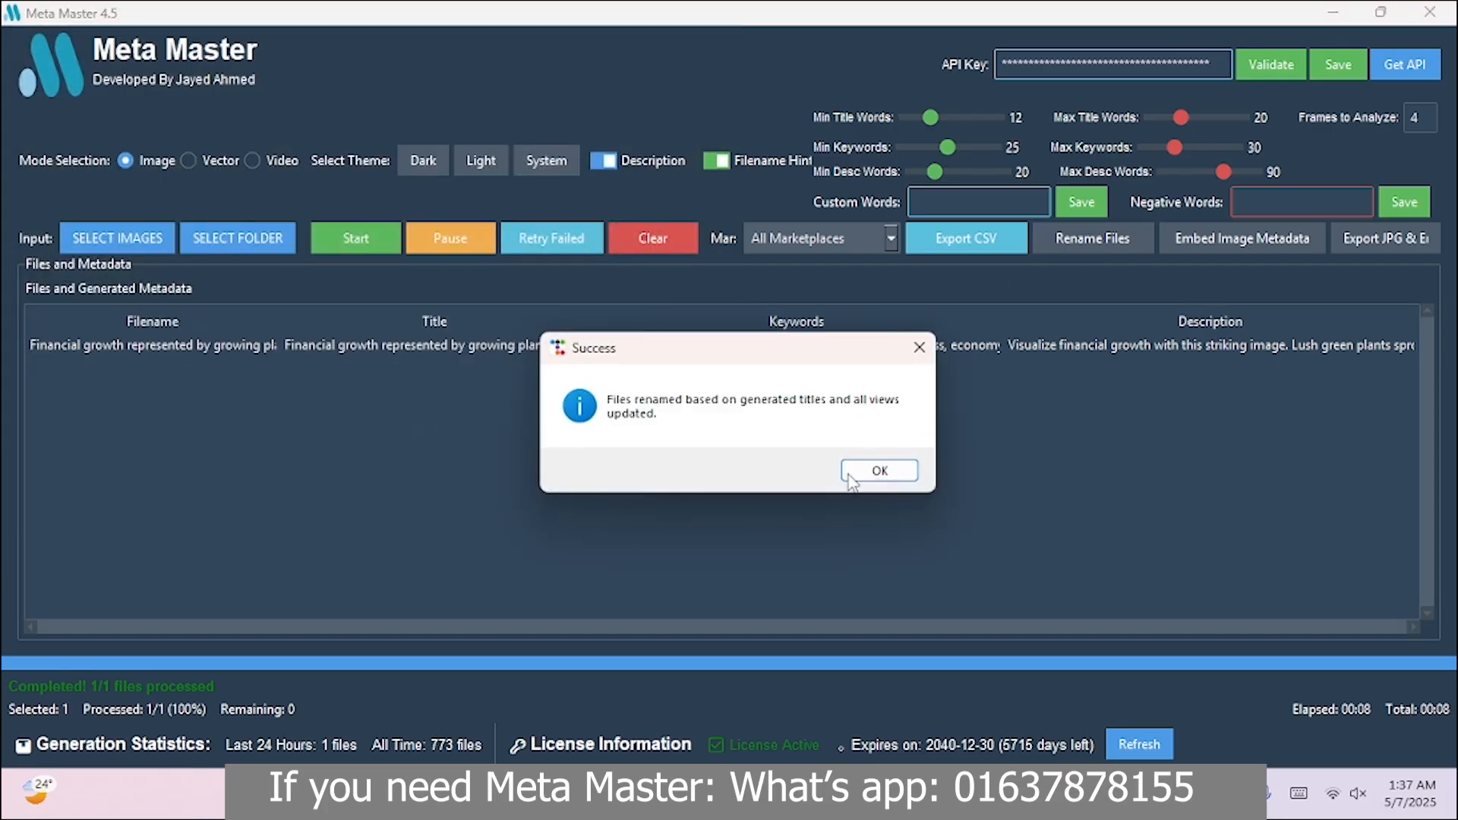
left_click(851, 476)
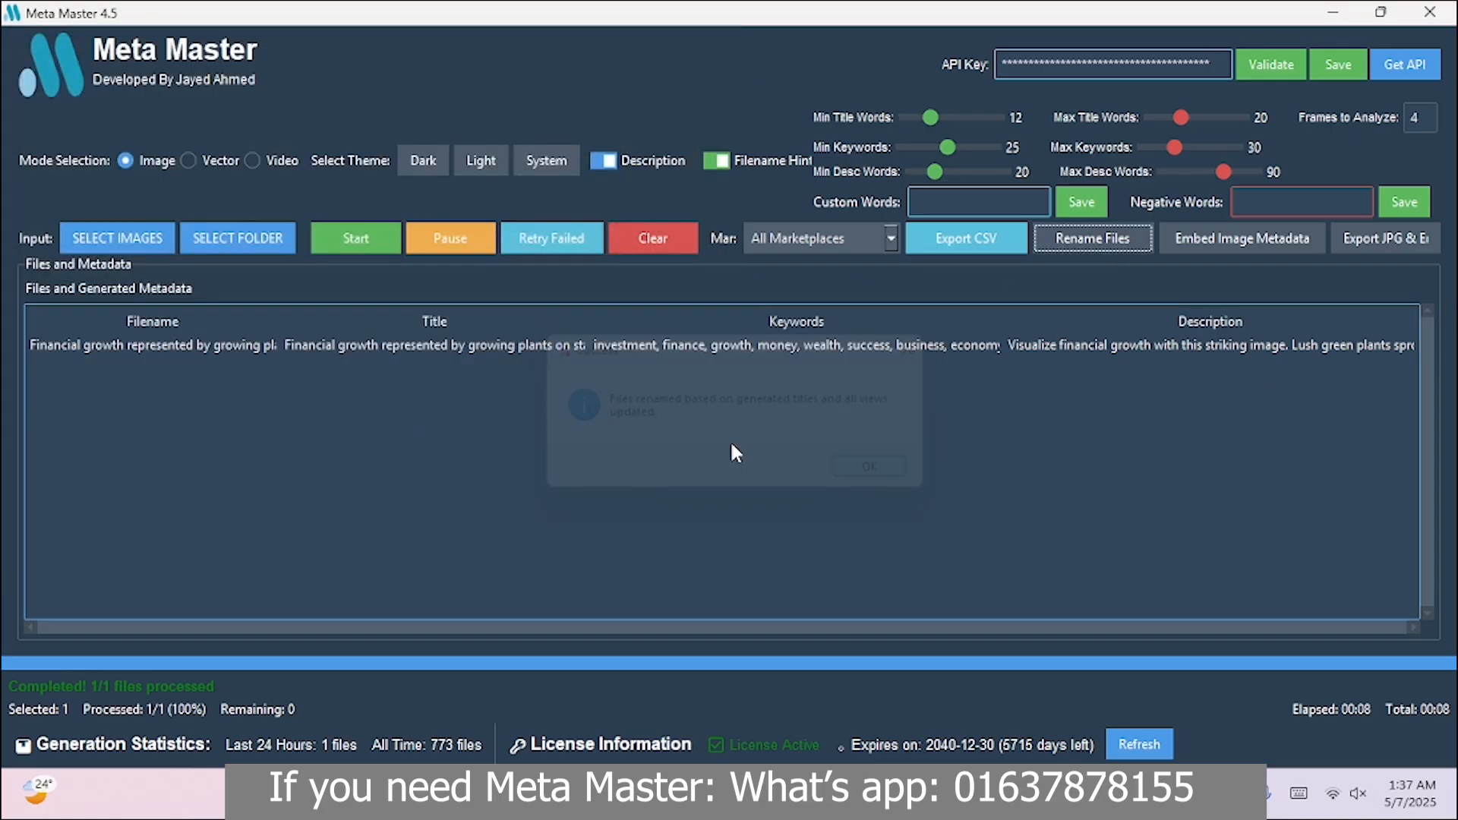
left_click(1236, 241)
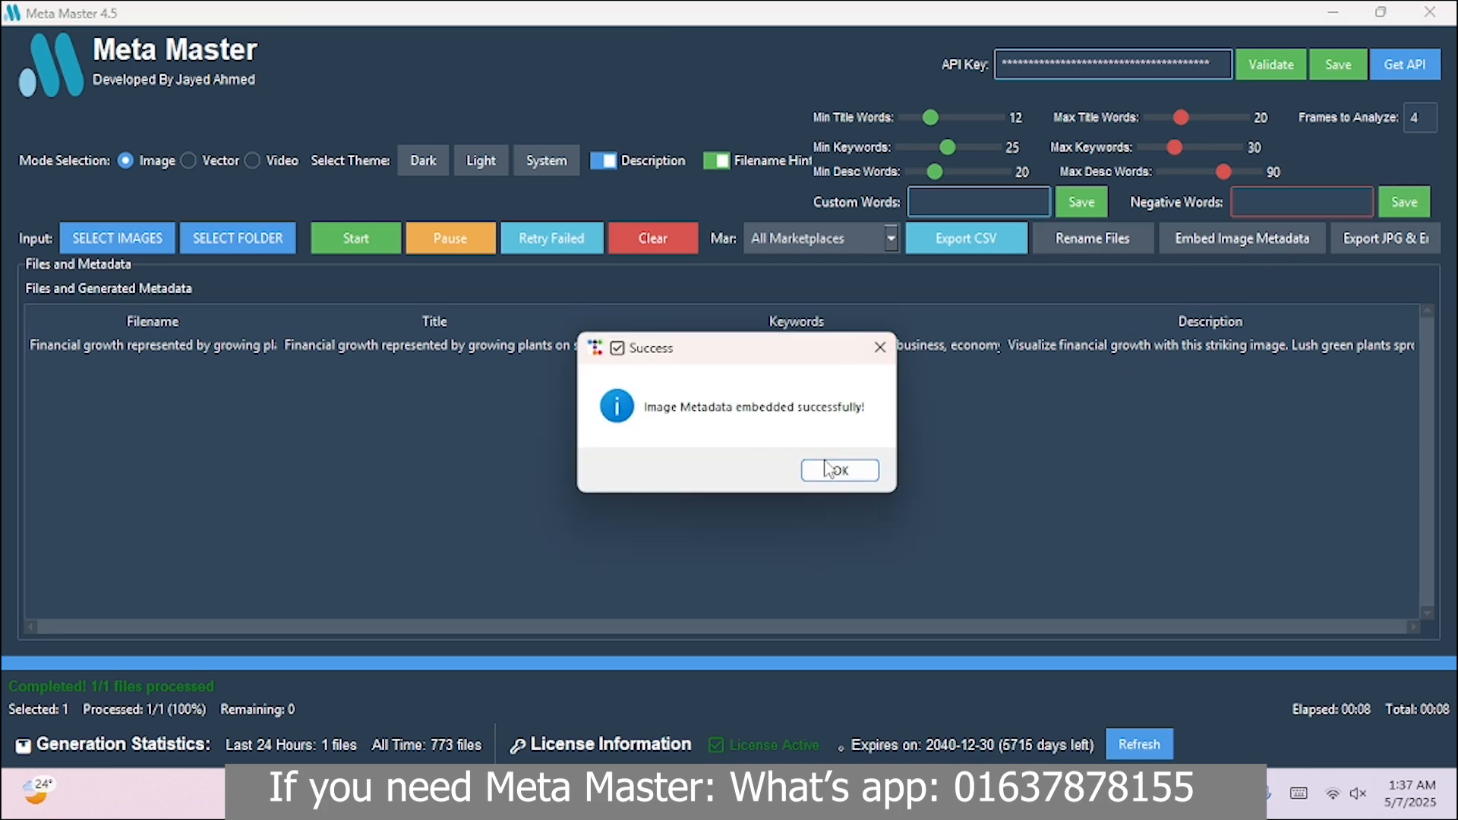
left_click(837, 469)
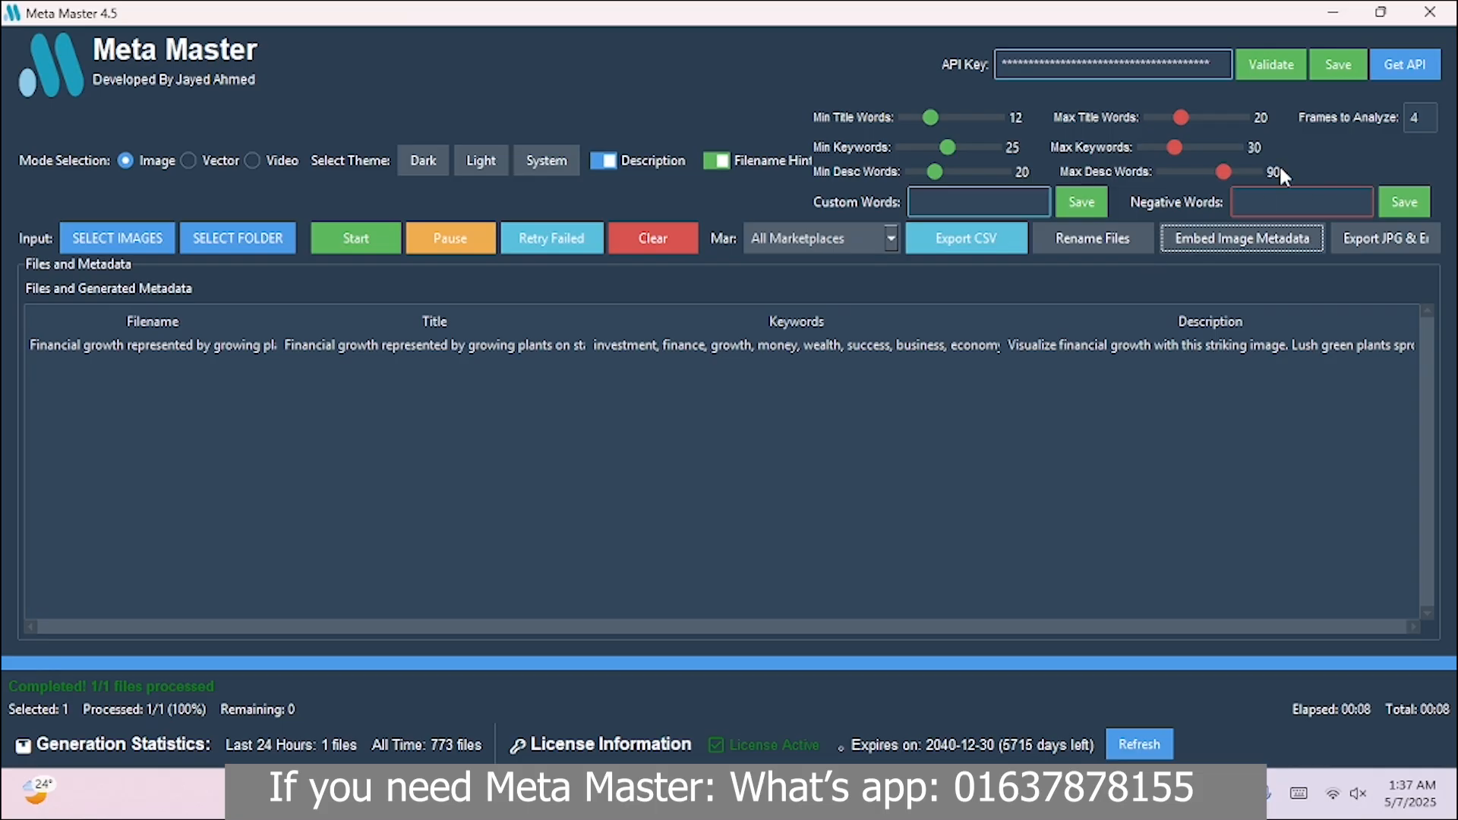
Minimize Meta Master and Chrome, and check the embedded title and tags in the renamed PNG's file properties in the Downloads folder
left_click(1333, 13)
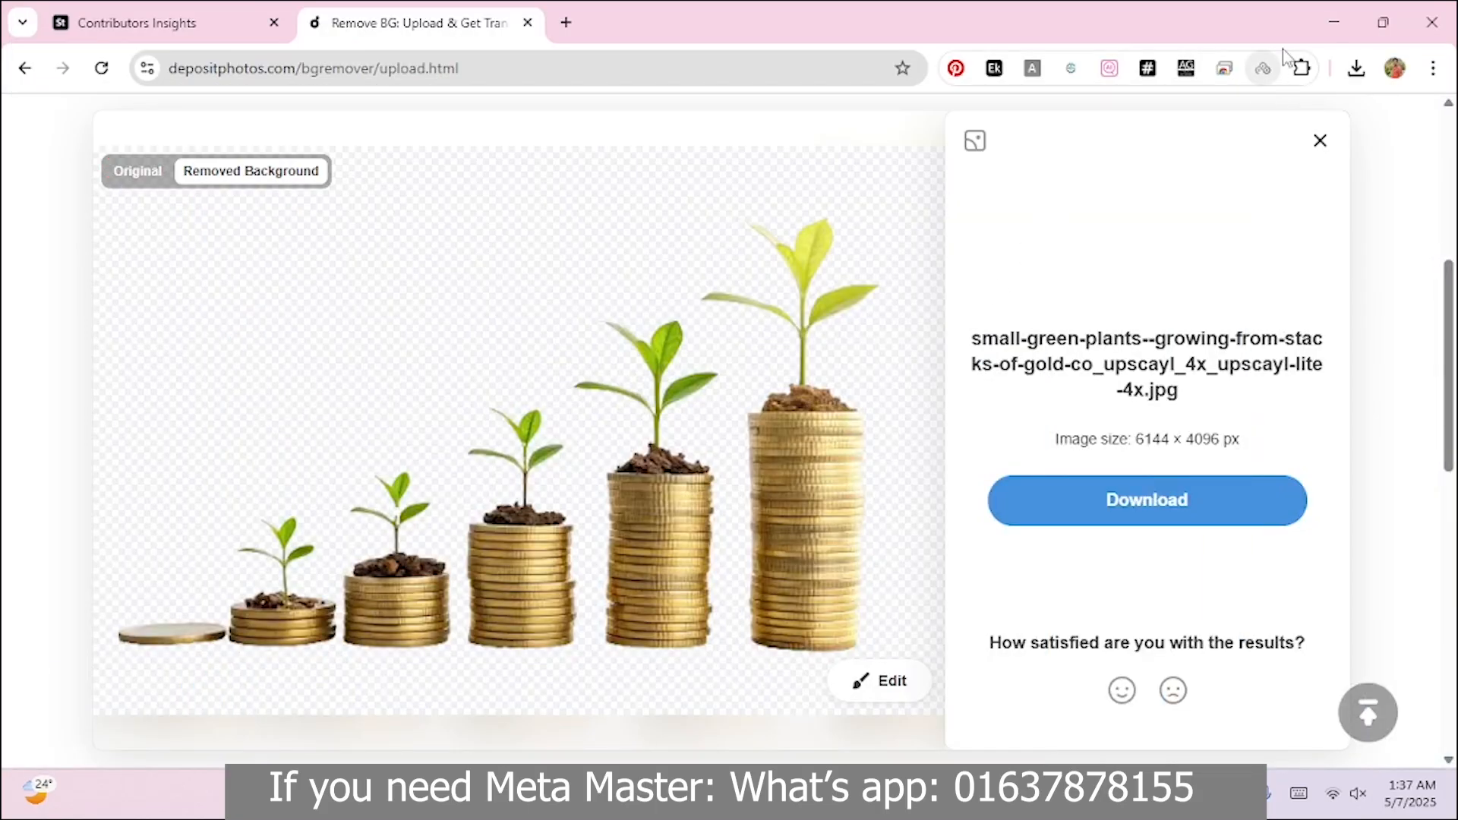
left_click(1341, 32)
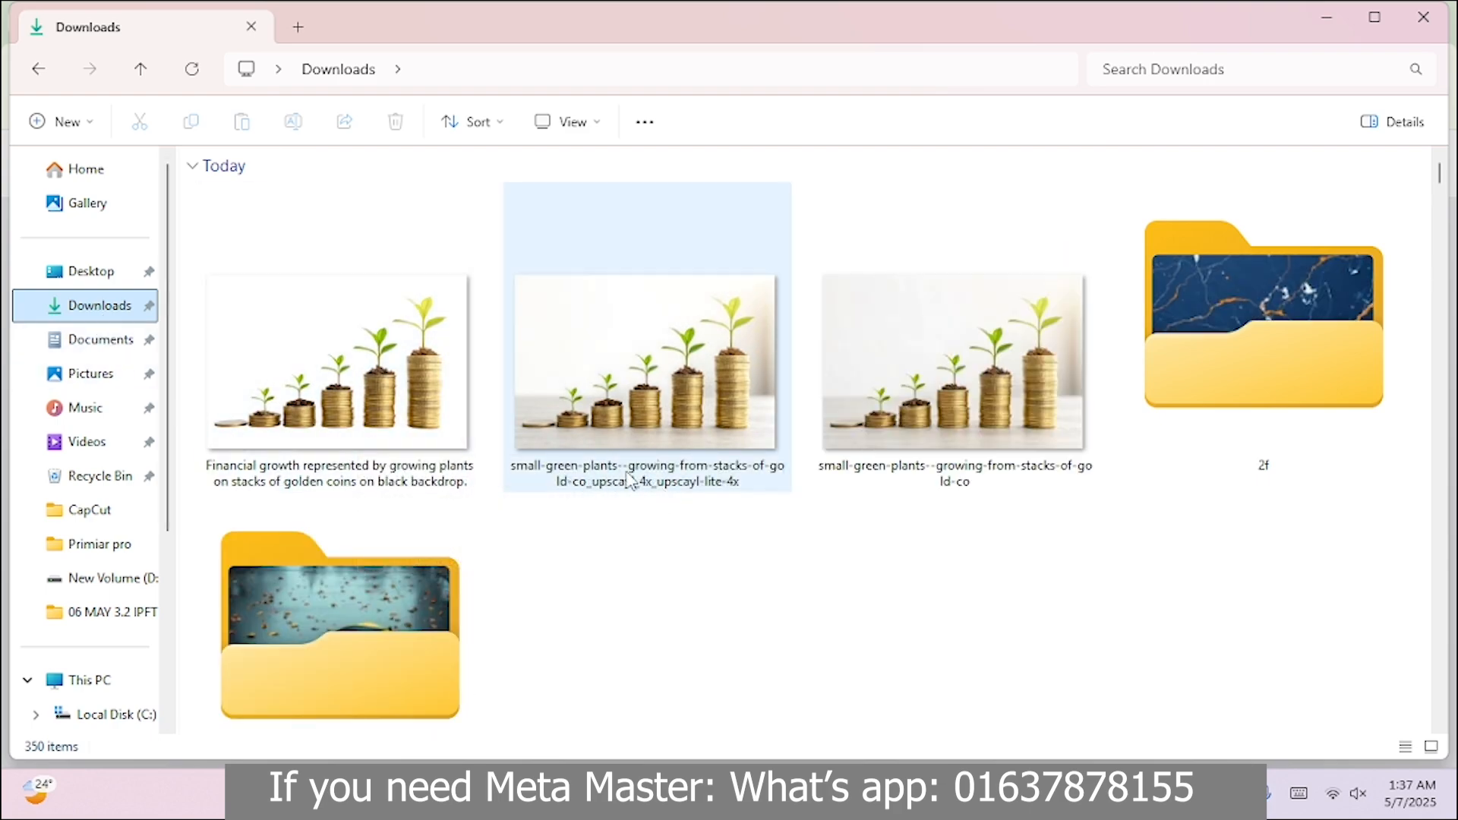
mouse_move(644, 449)
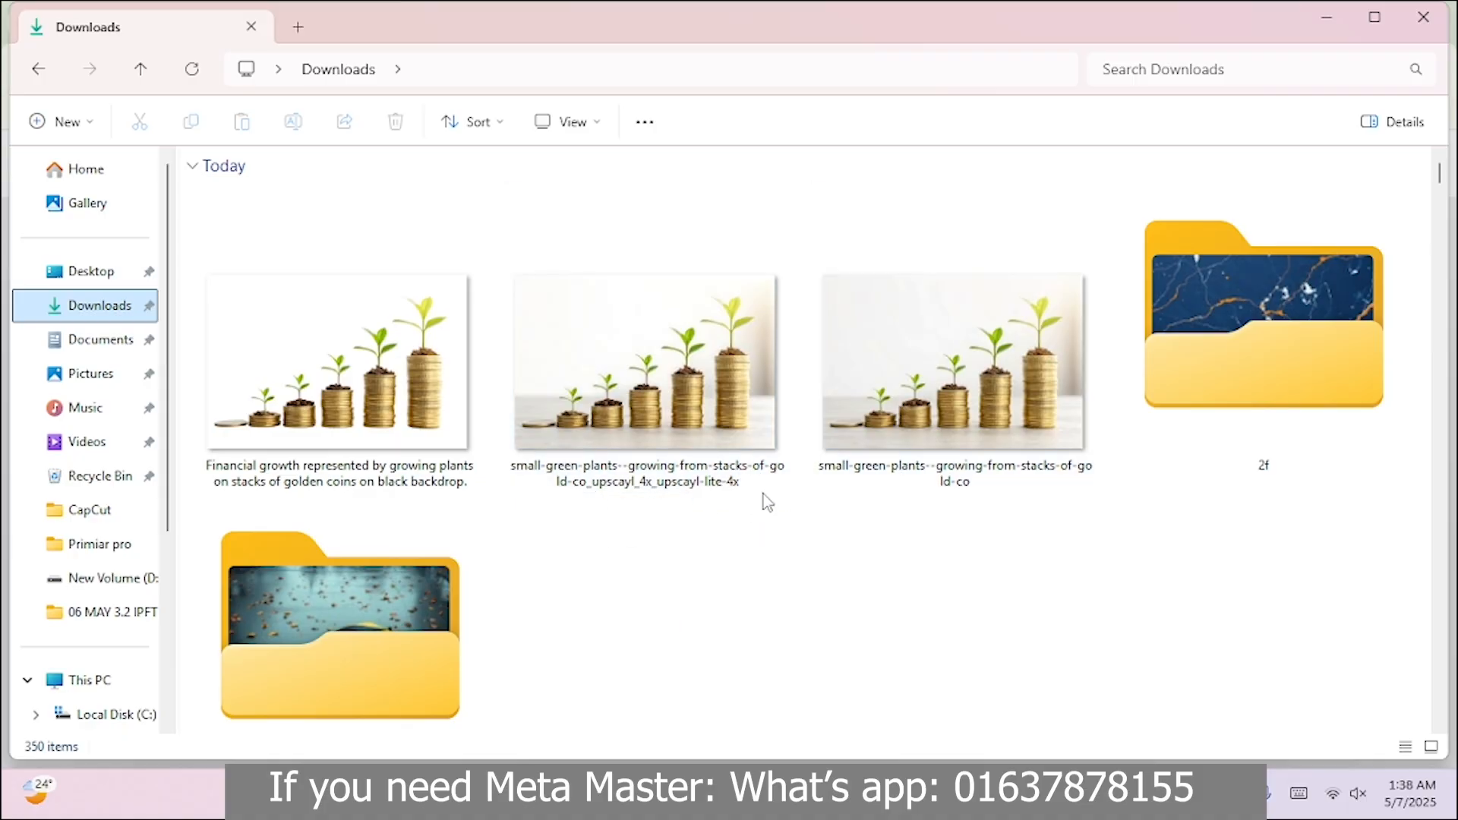
mouse_move(235, 479)
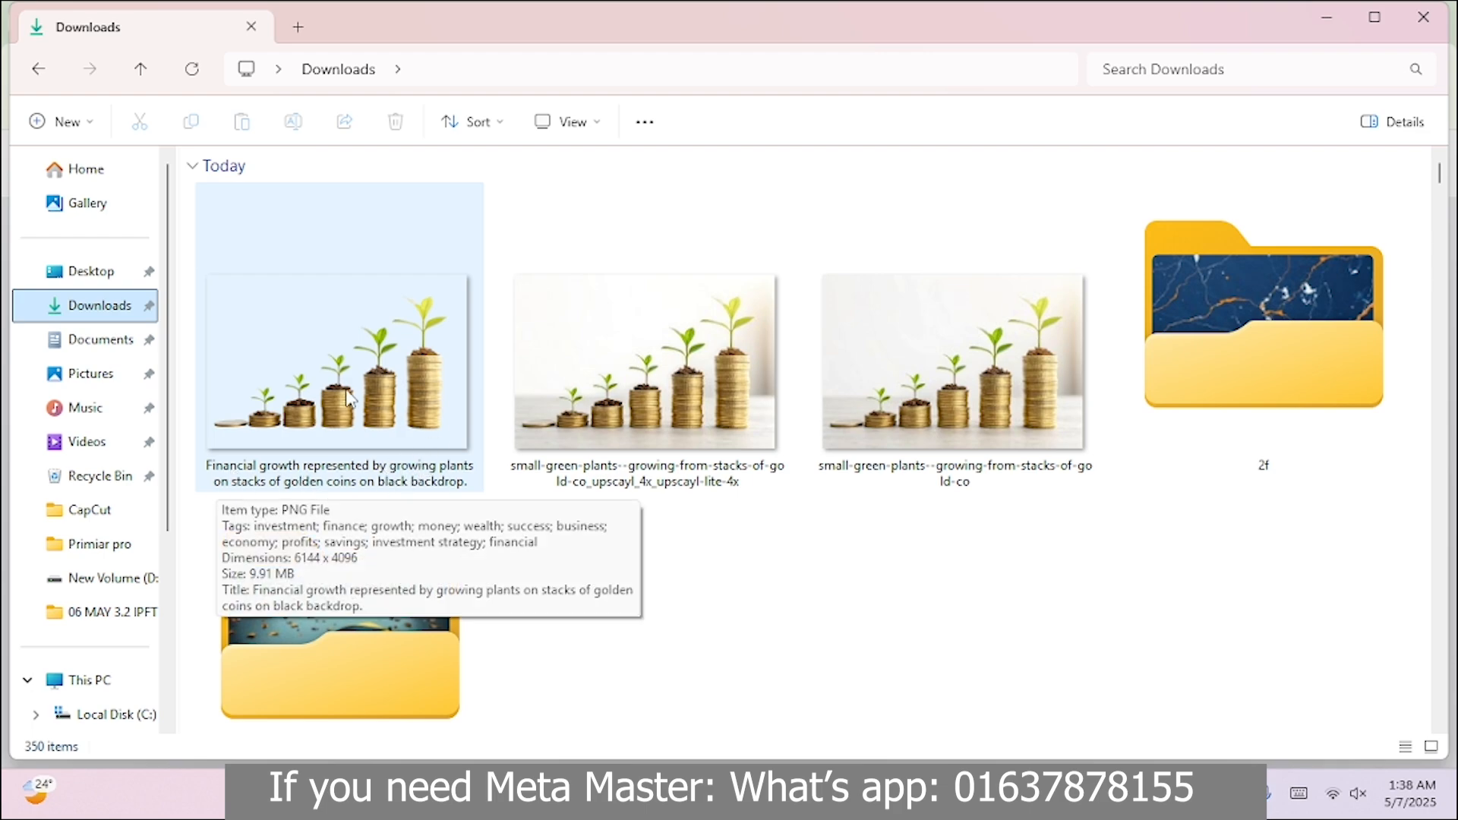
right_click(389, 391)
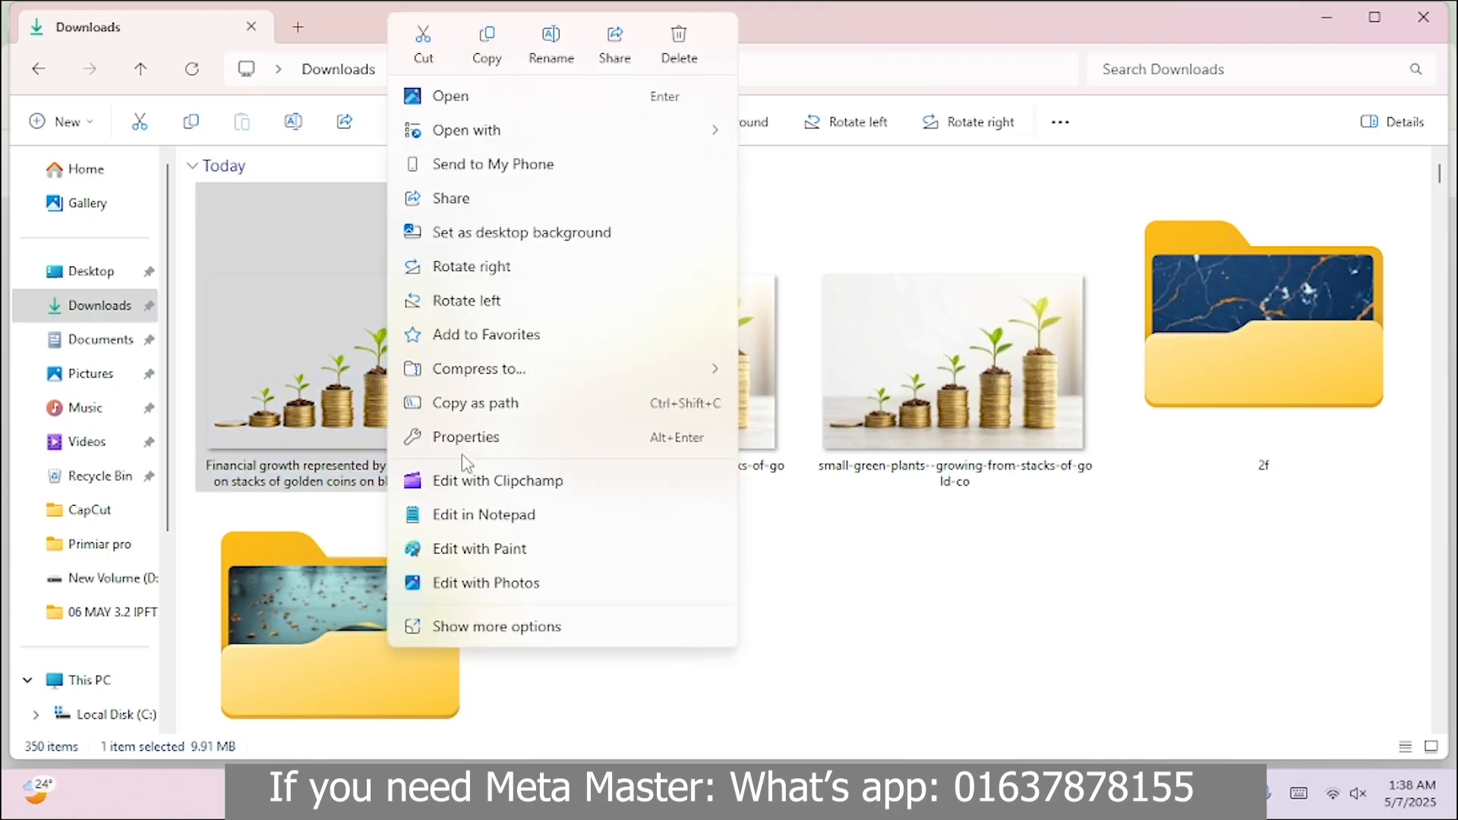
left_click(467, 435)
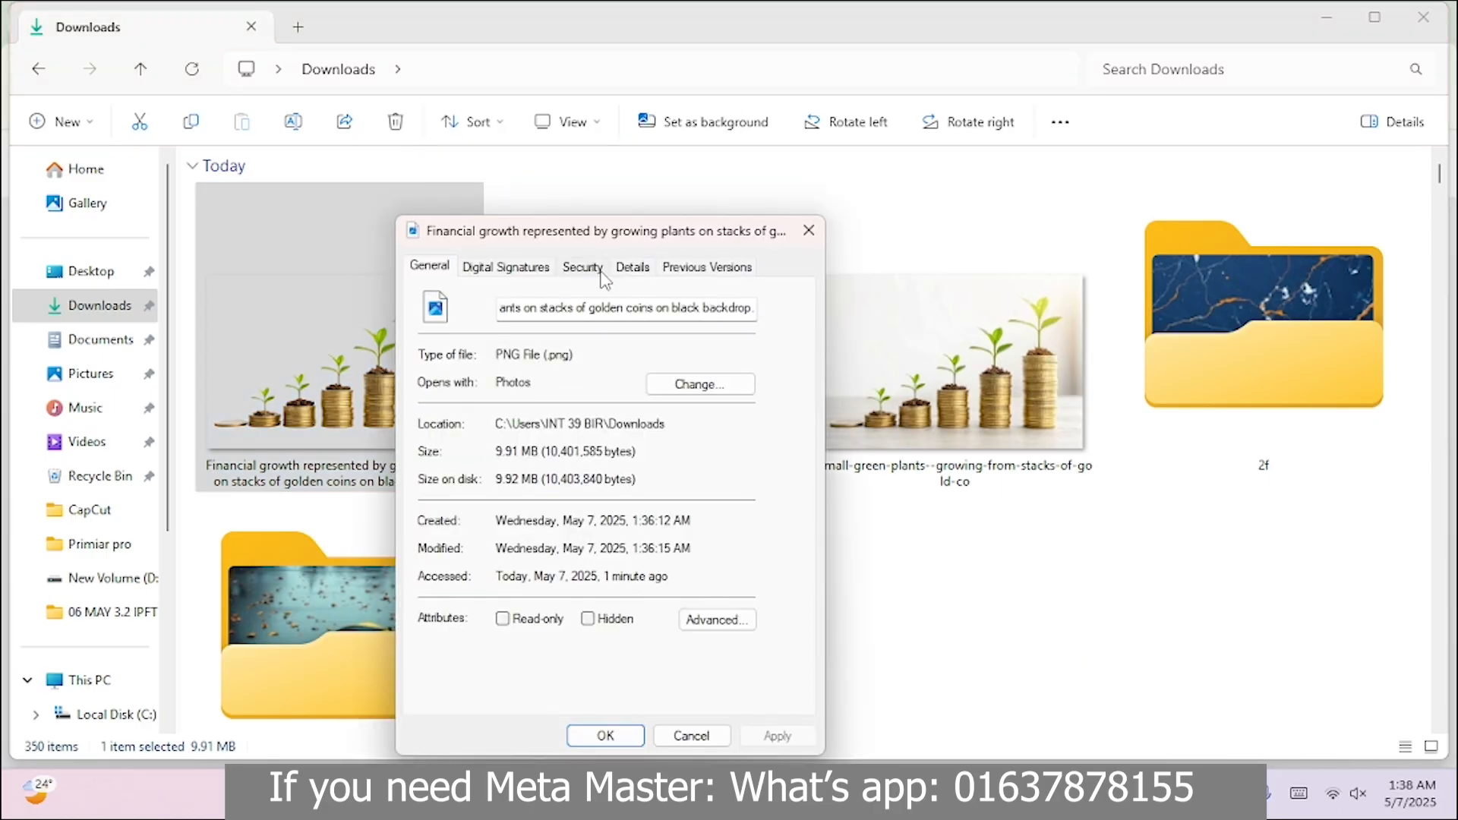
left_click(593, 268)
left_click(631, 267)
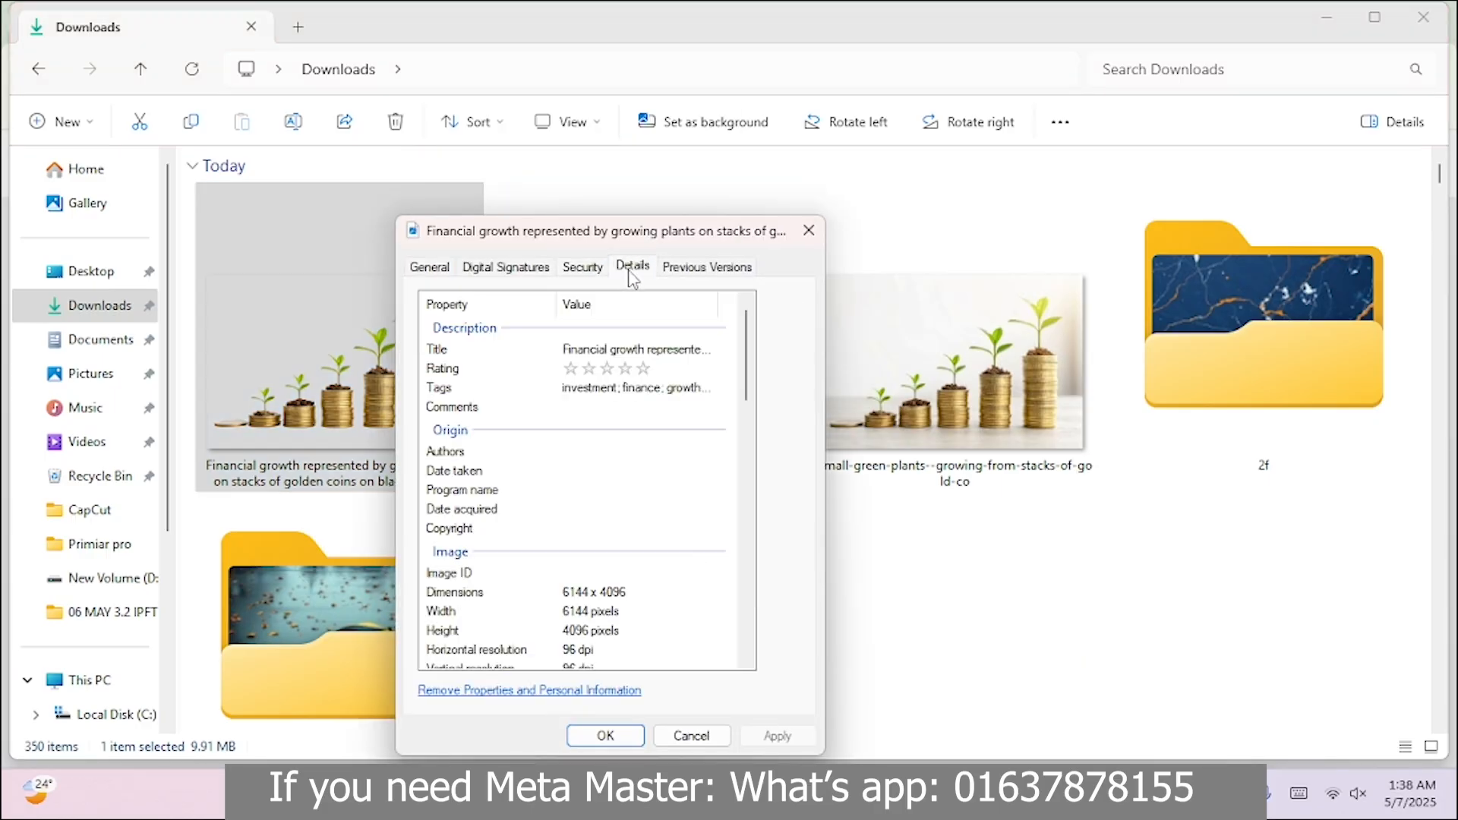
left_click(616, 395)
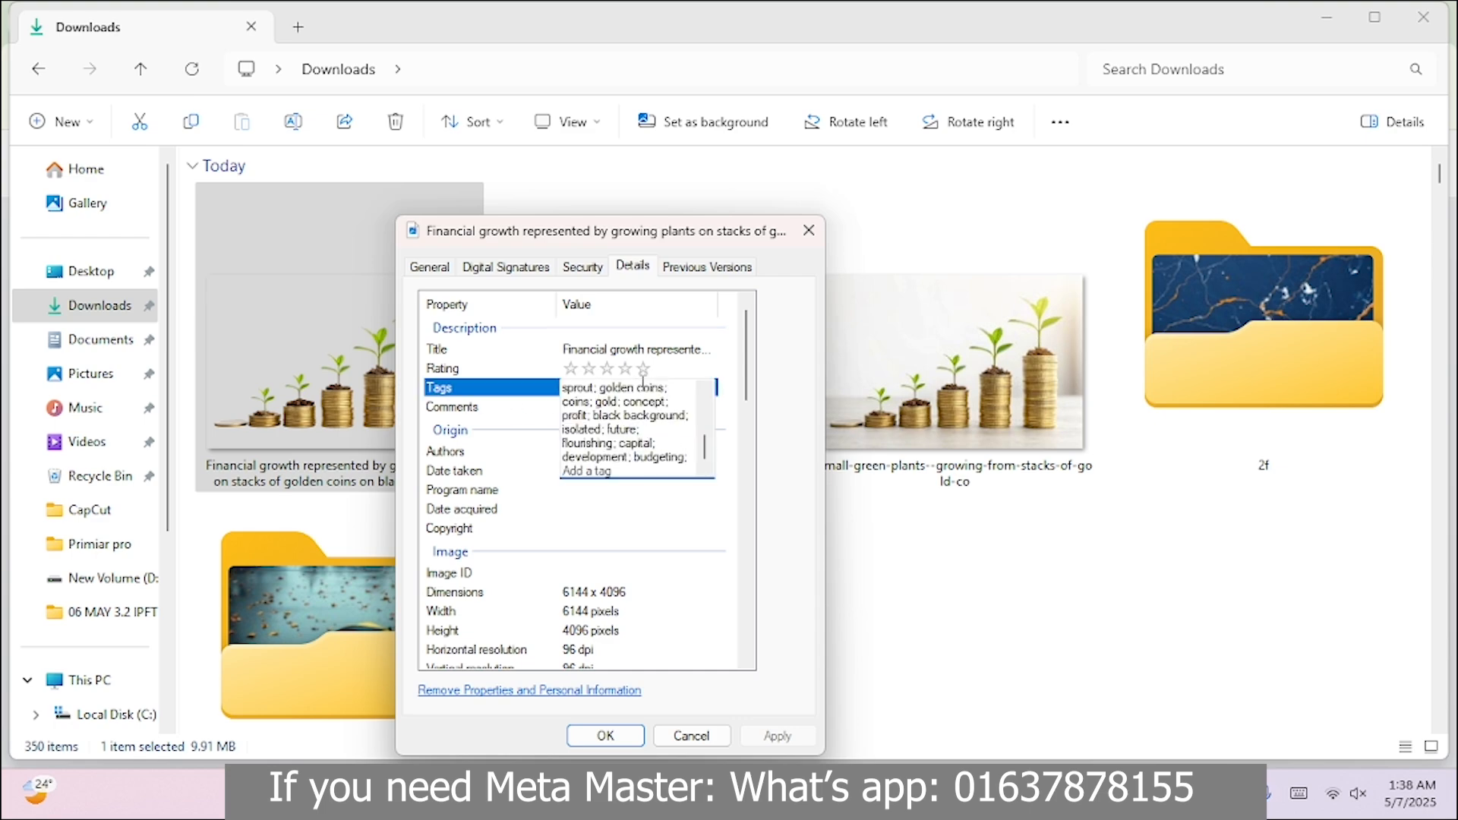
left_click(605, 736)
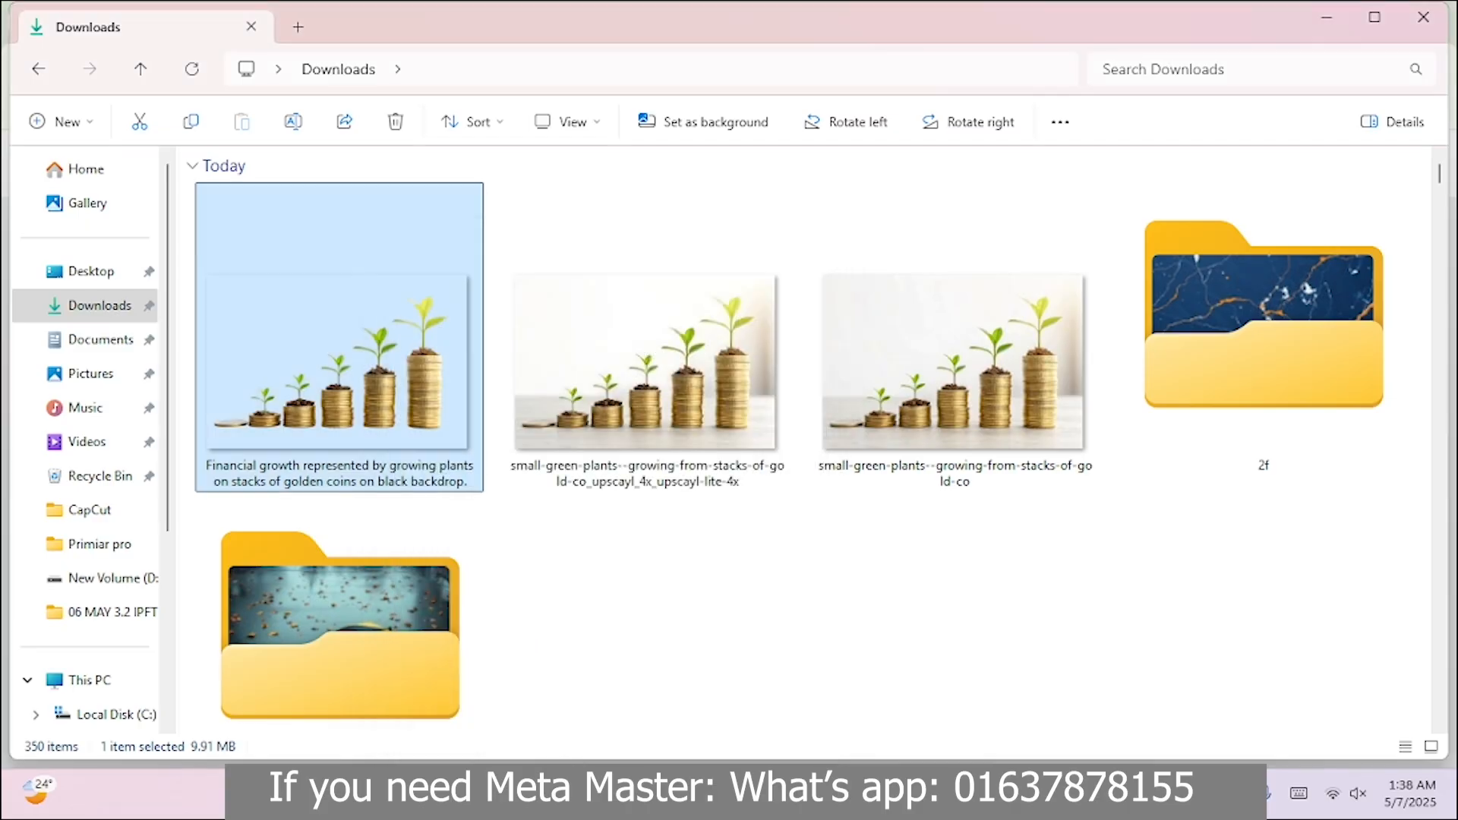
Switch to the Chrome window with Contributors Insights, go to the Adobe Stock contributor dashboard, and open the file upload page
key("alt+Tab")
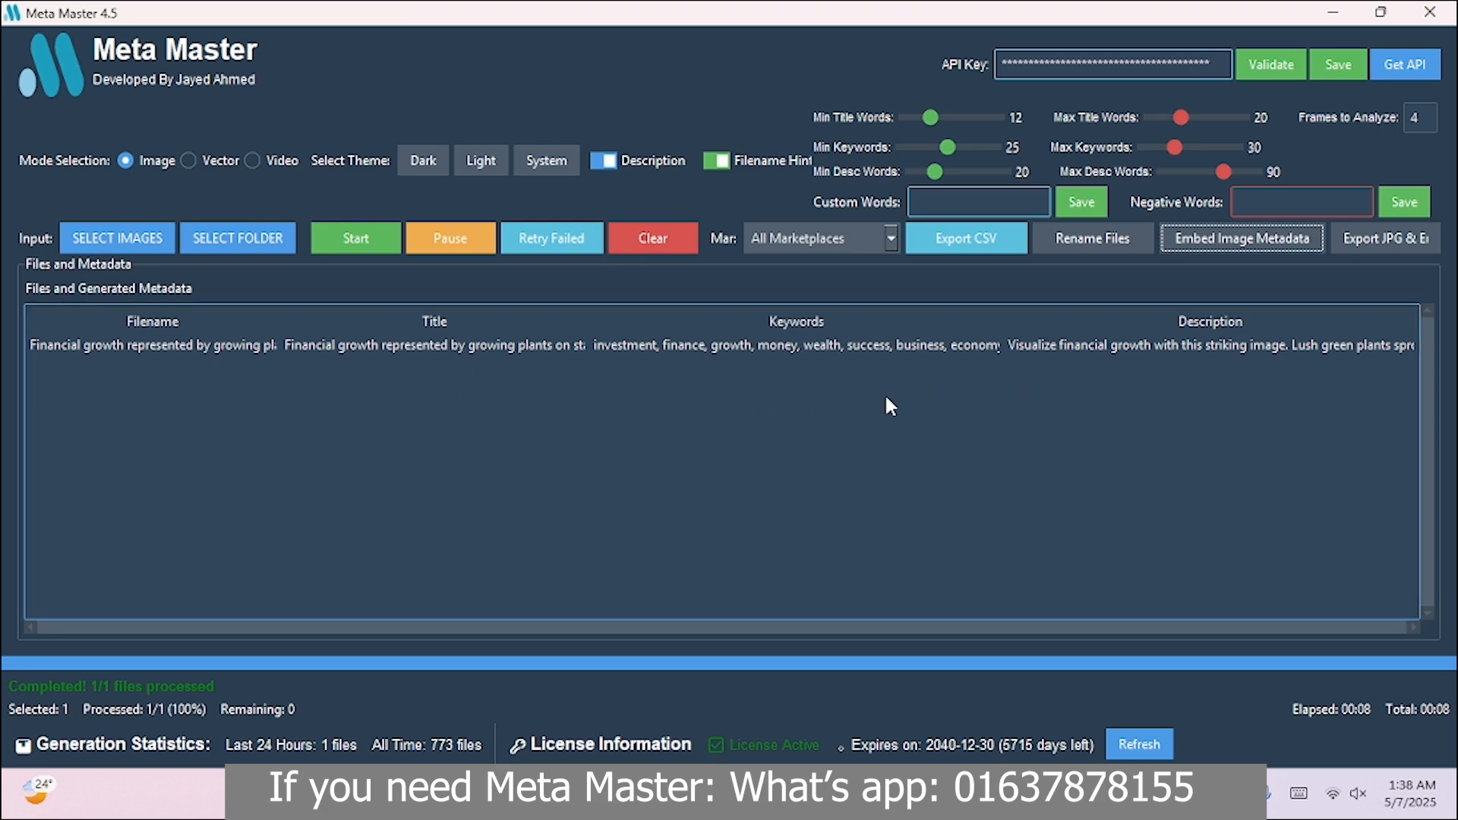
key("alt+Tab")
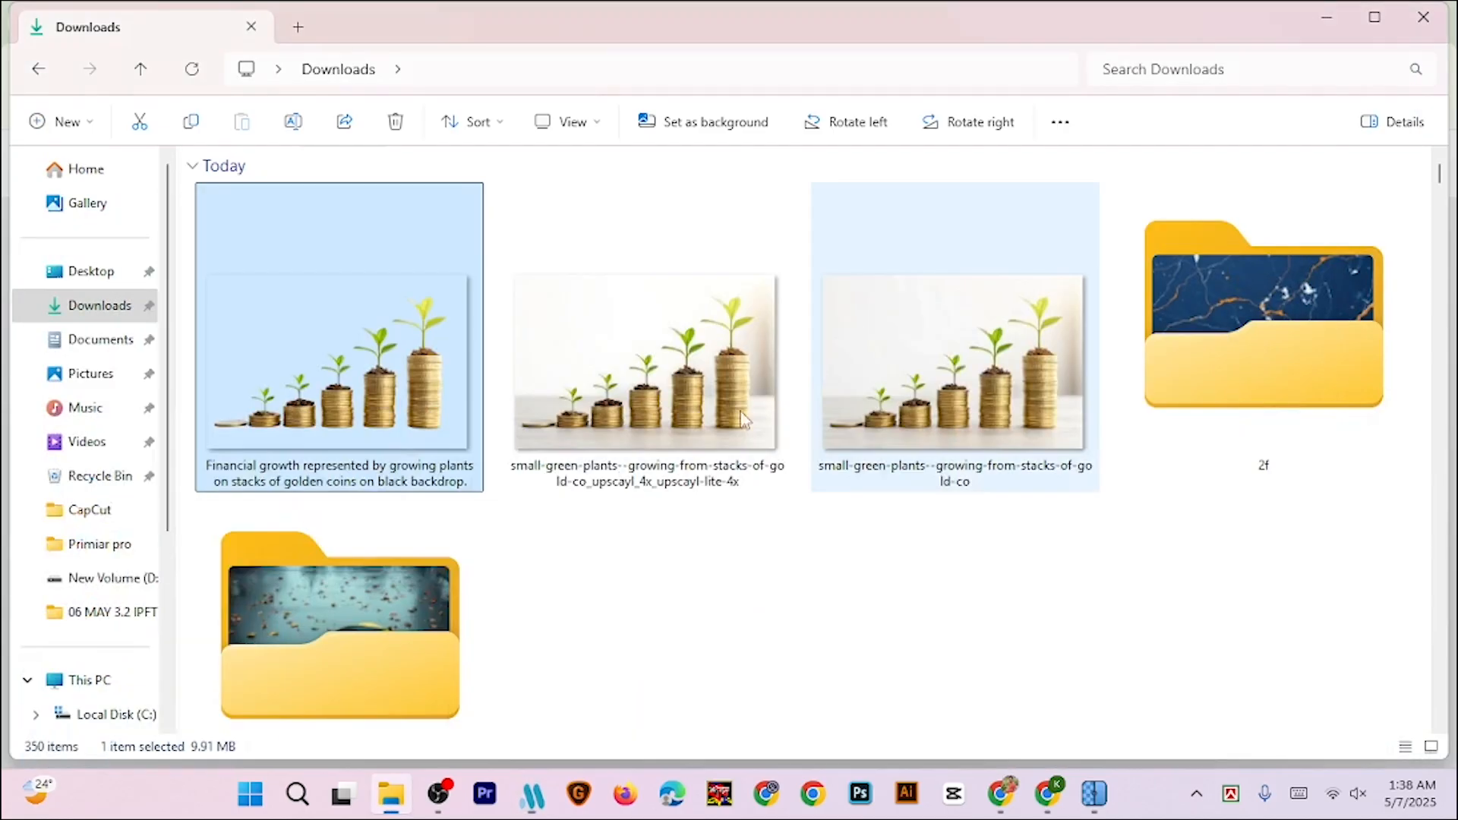
left_click(1001, 794)
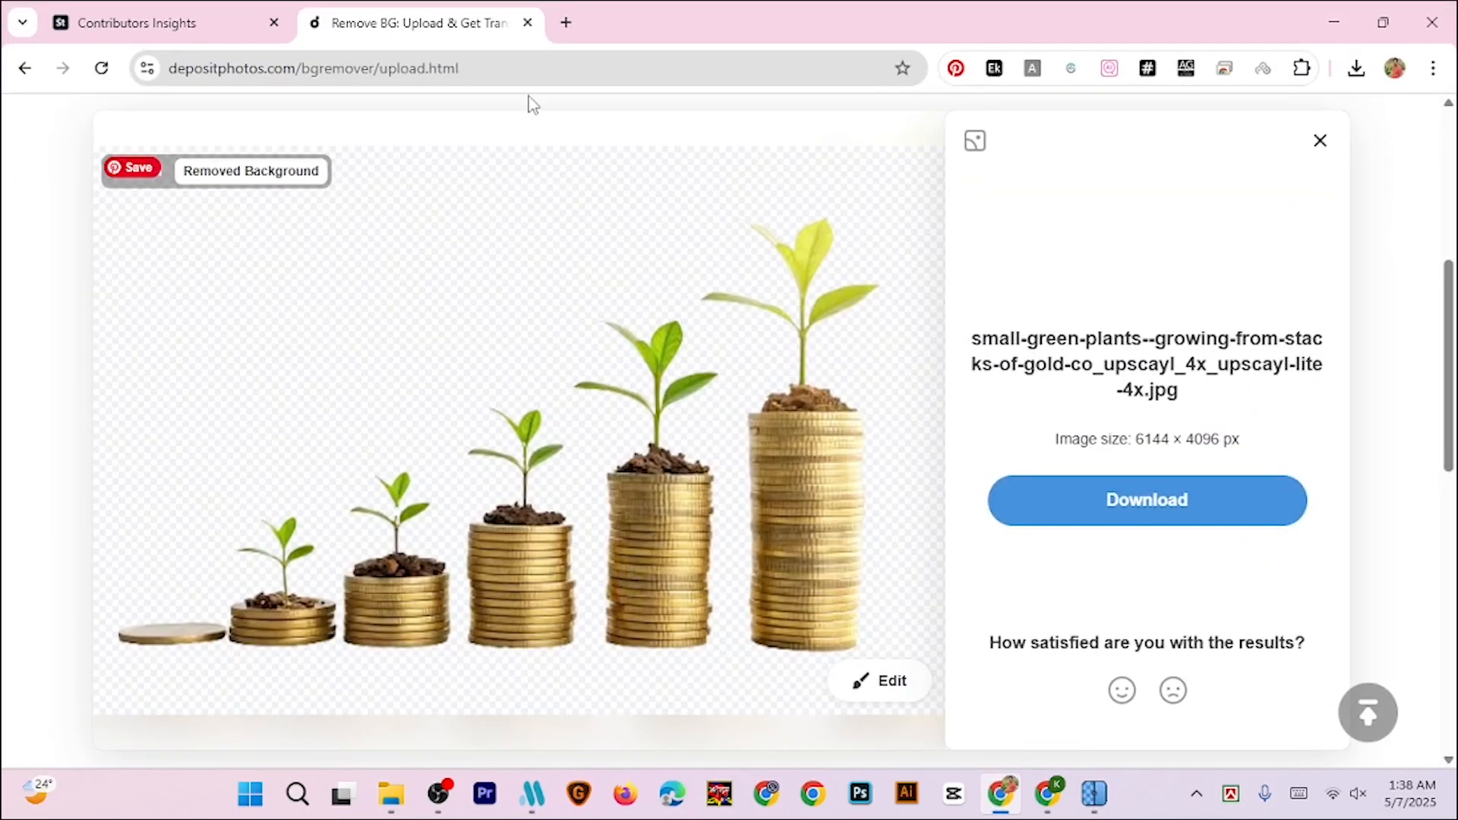
left_click(152, 24)
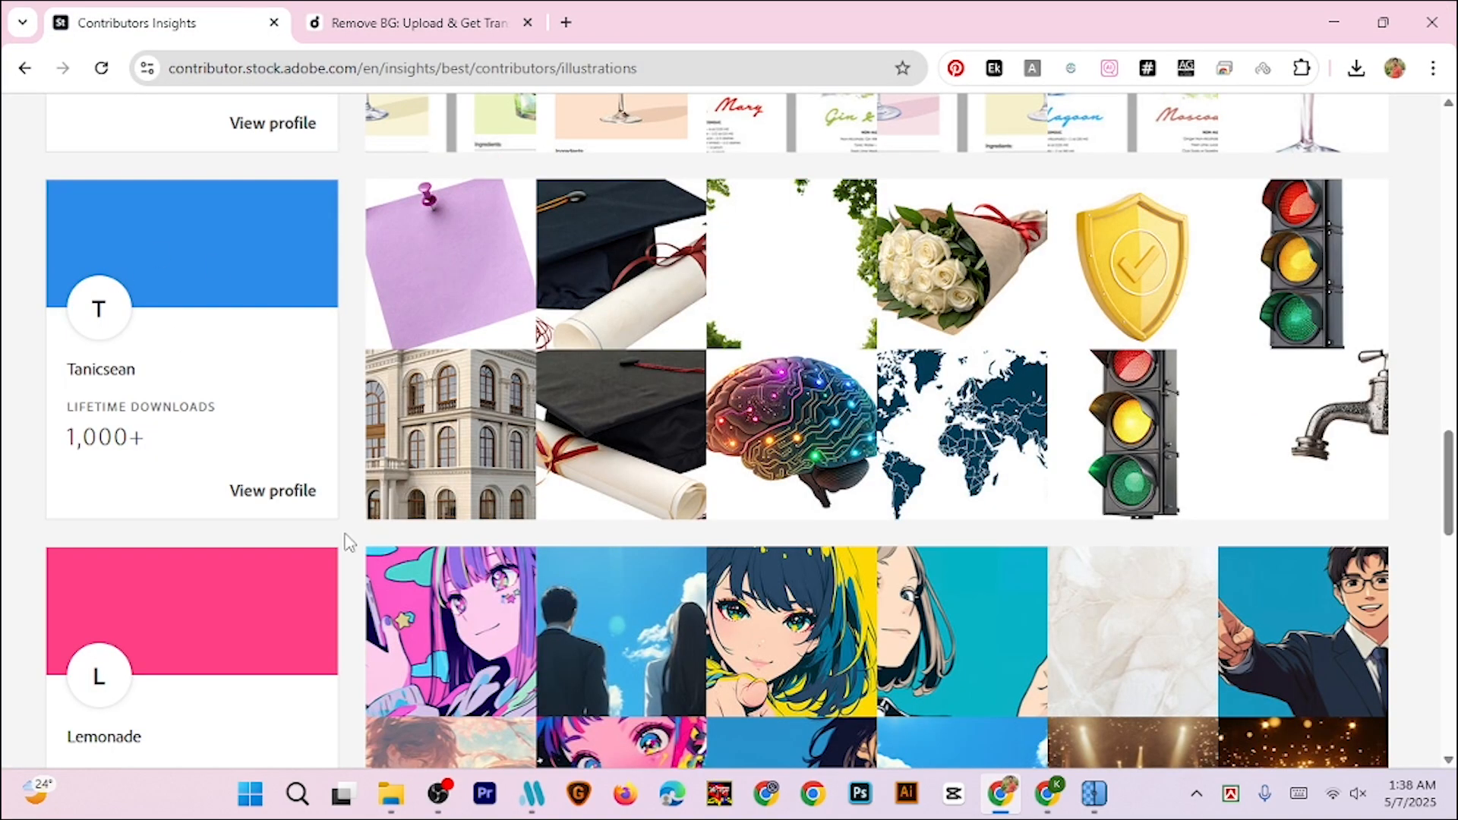
scroll(348, 544, "up", 5)
scroll(349, 543, "up", 10)
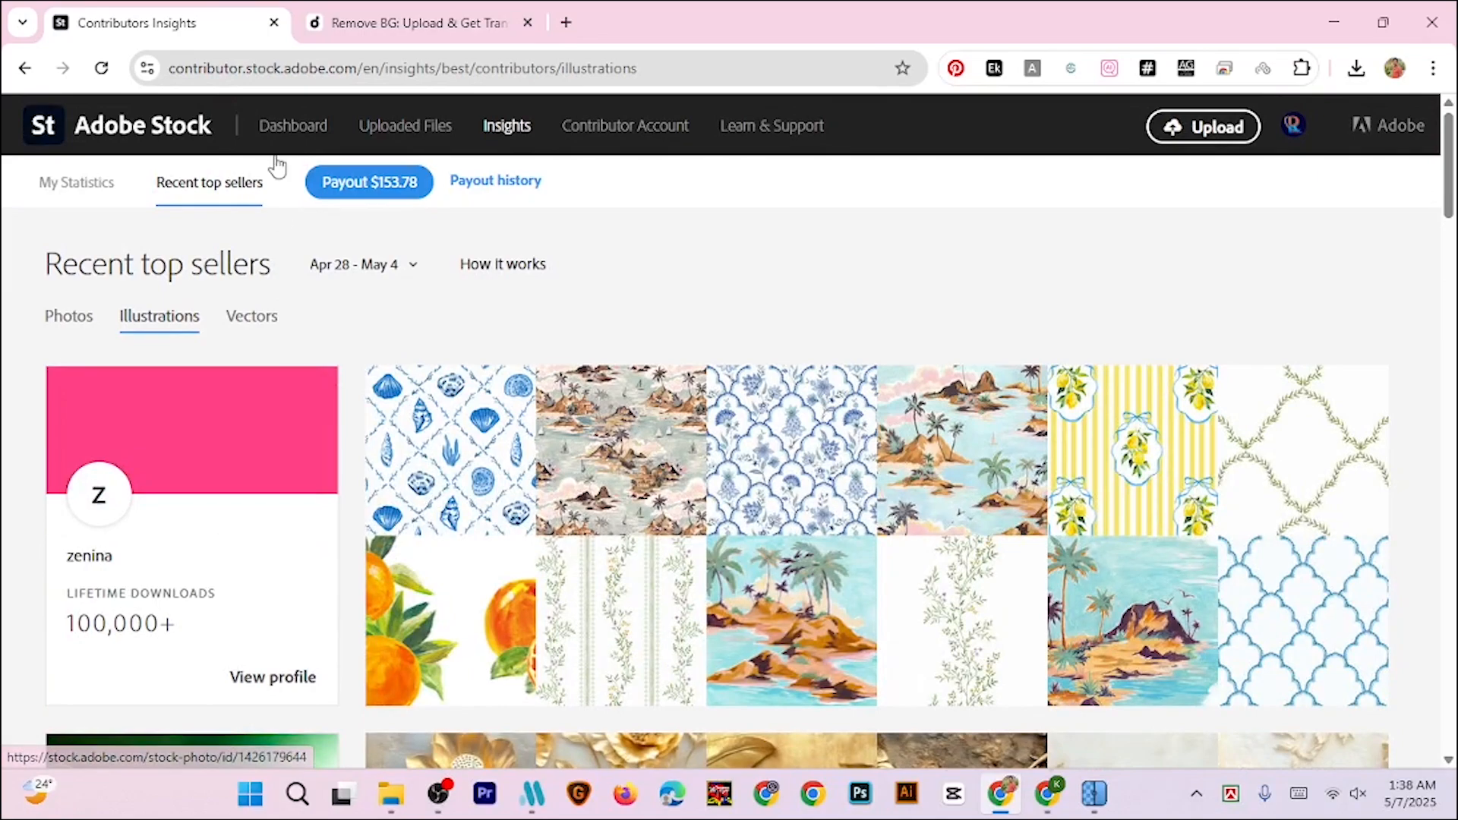
left_click(296, 145)
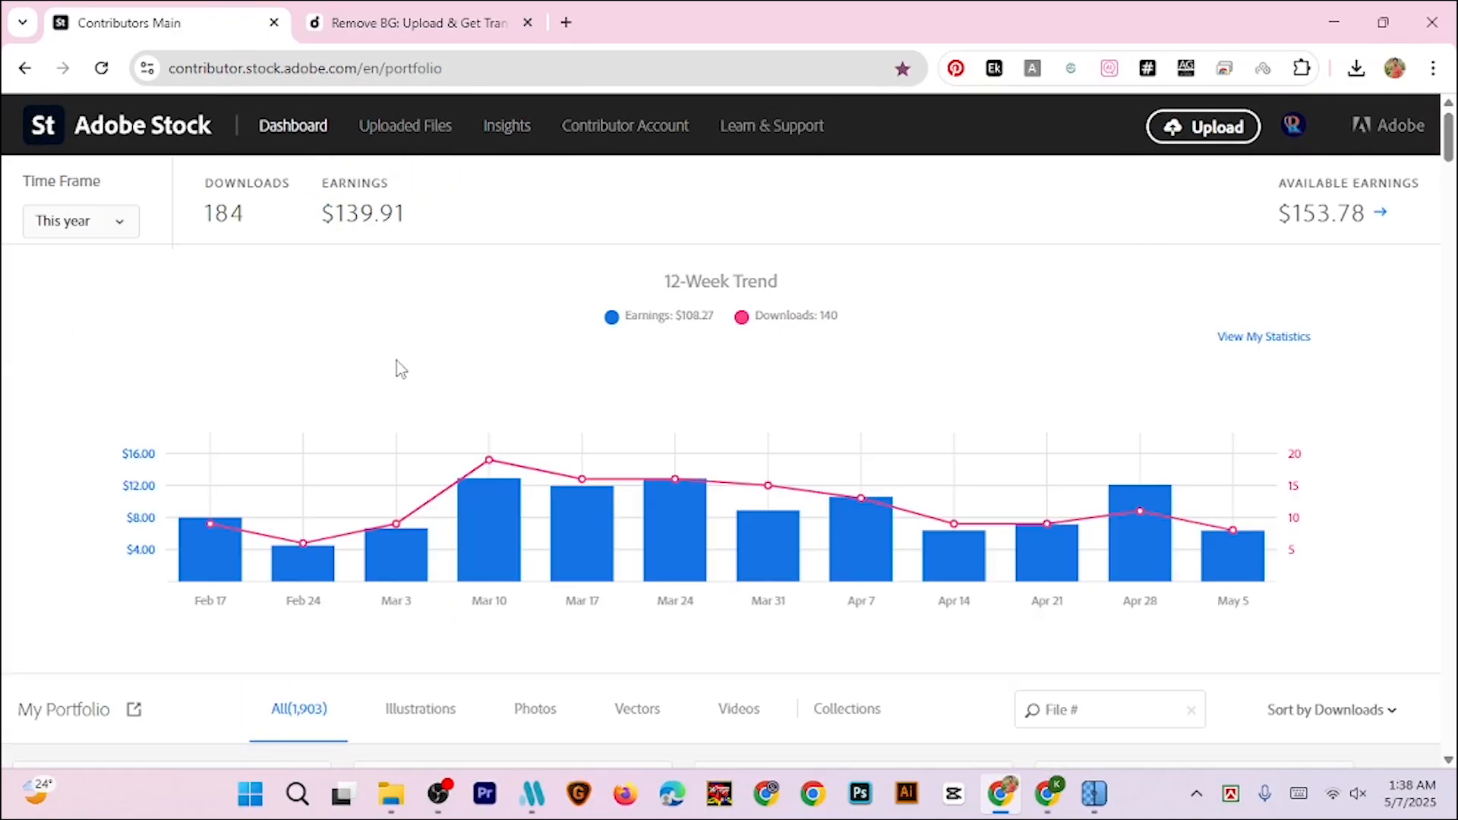
left_click(1214, 129)
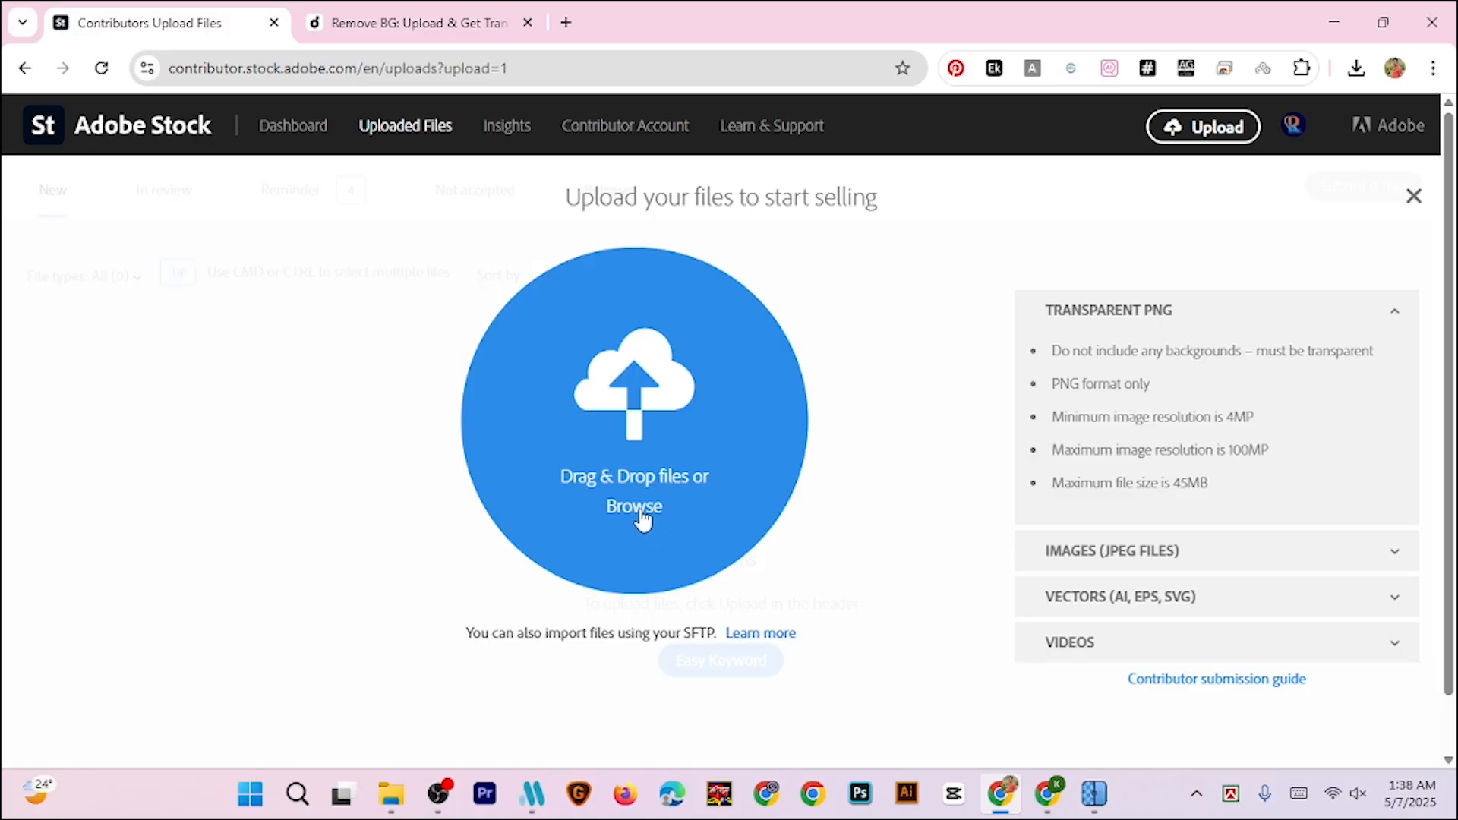
Upload the PNG whose name begins with "Financial growth represented by growing plants" from the Downloads folder to Adobe Stock
left_click(646, 515)
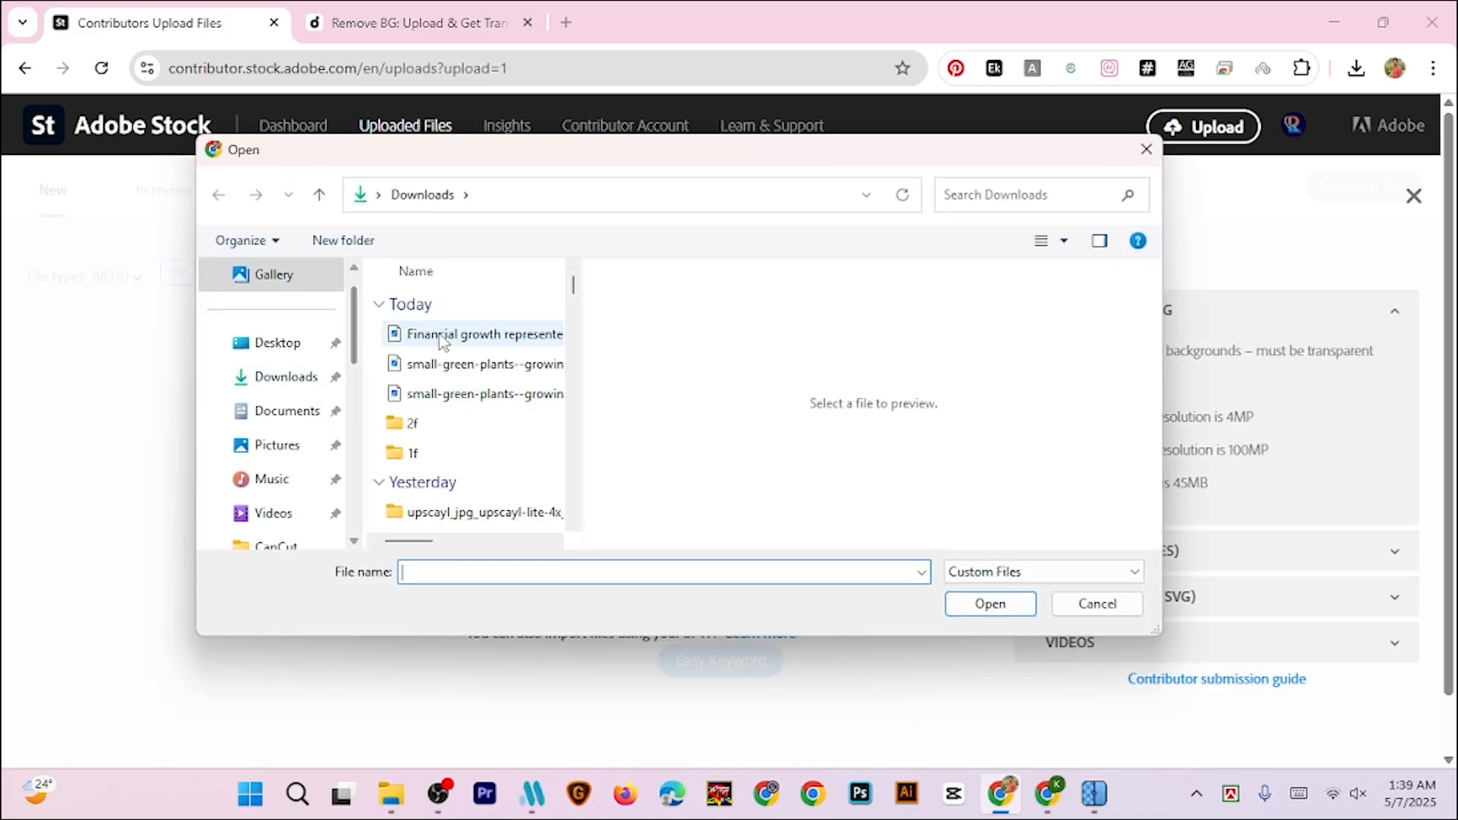
left_click(487, 335)
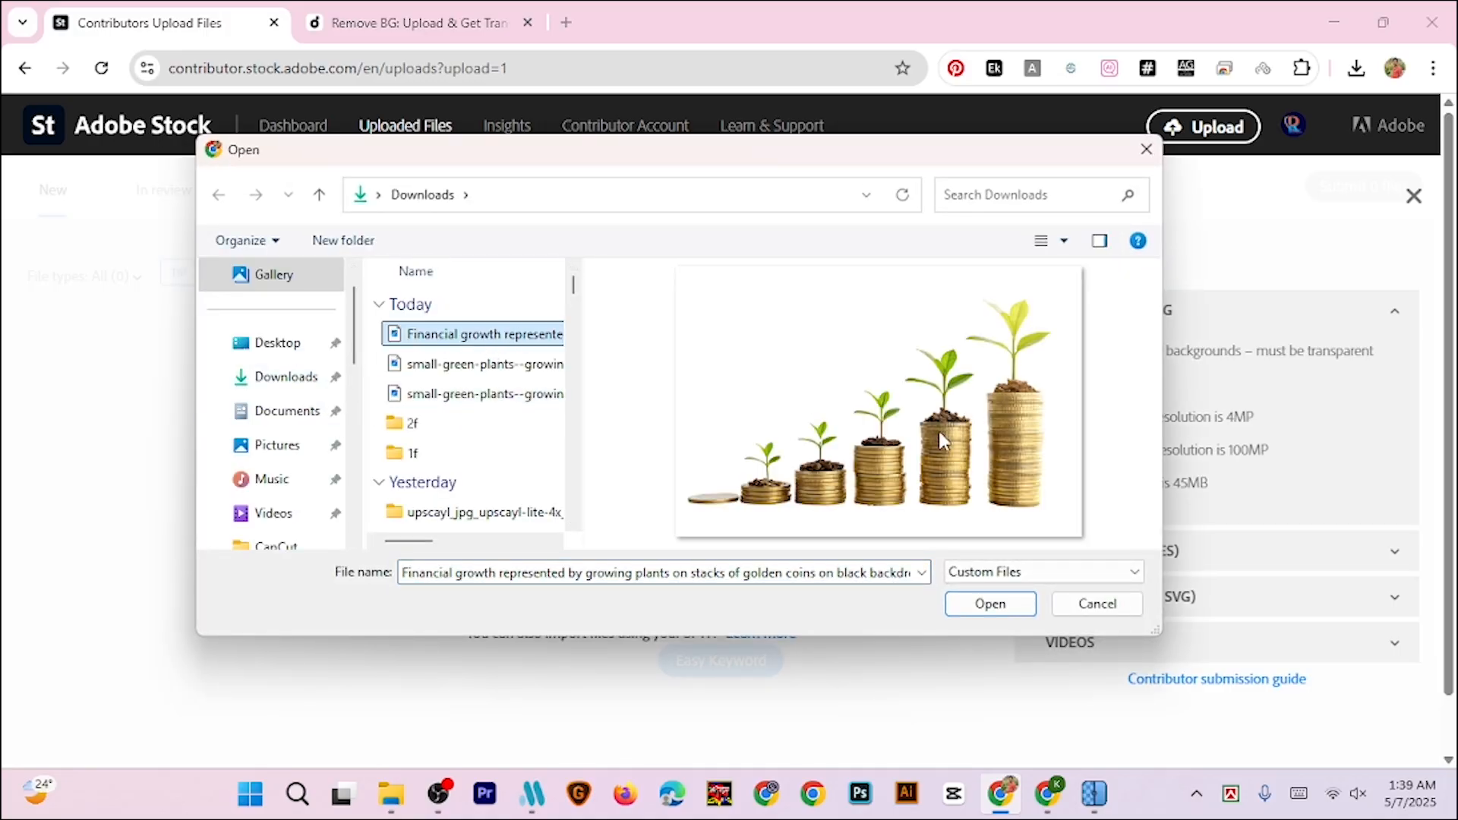
left_click(990, 606)
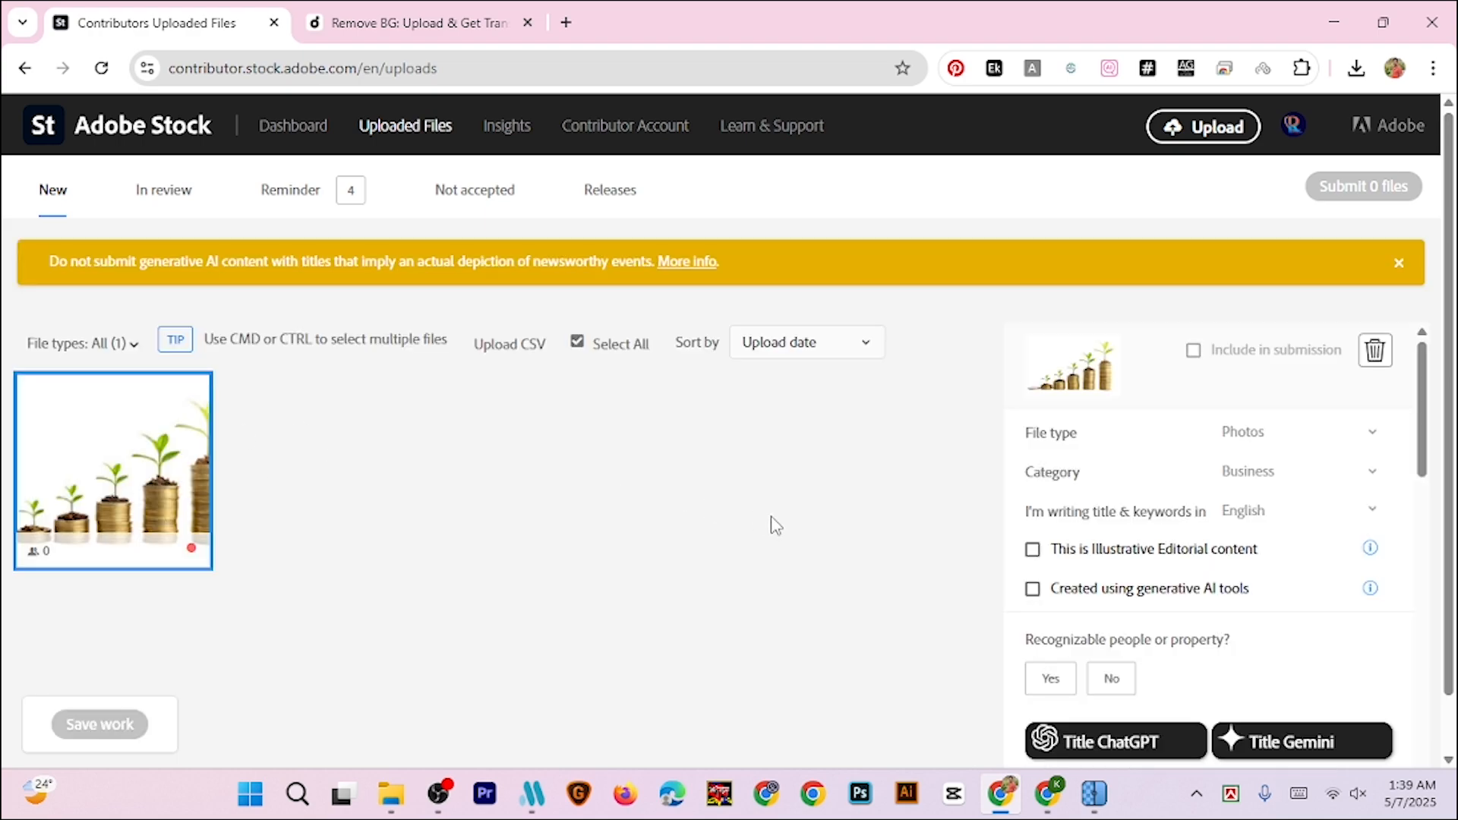
Examine the uploaded file's imported title, keywords, keyword suggestions and submission options
scroll(403, 521, "down", 1)
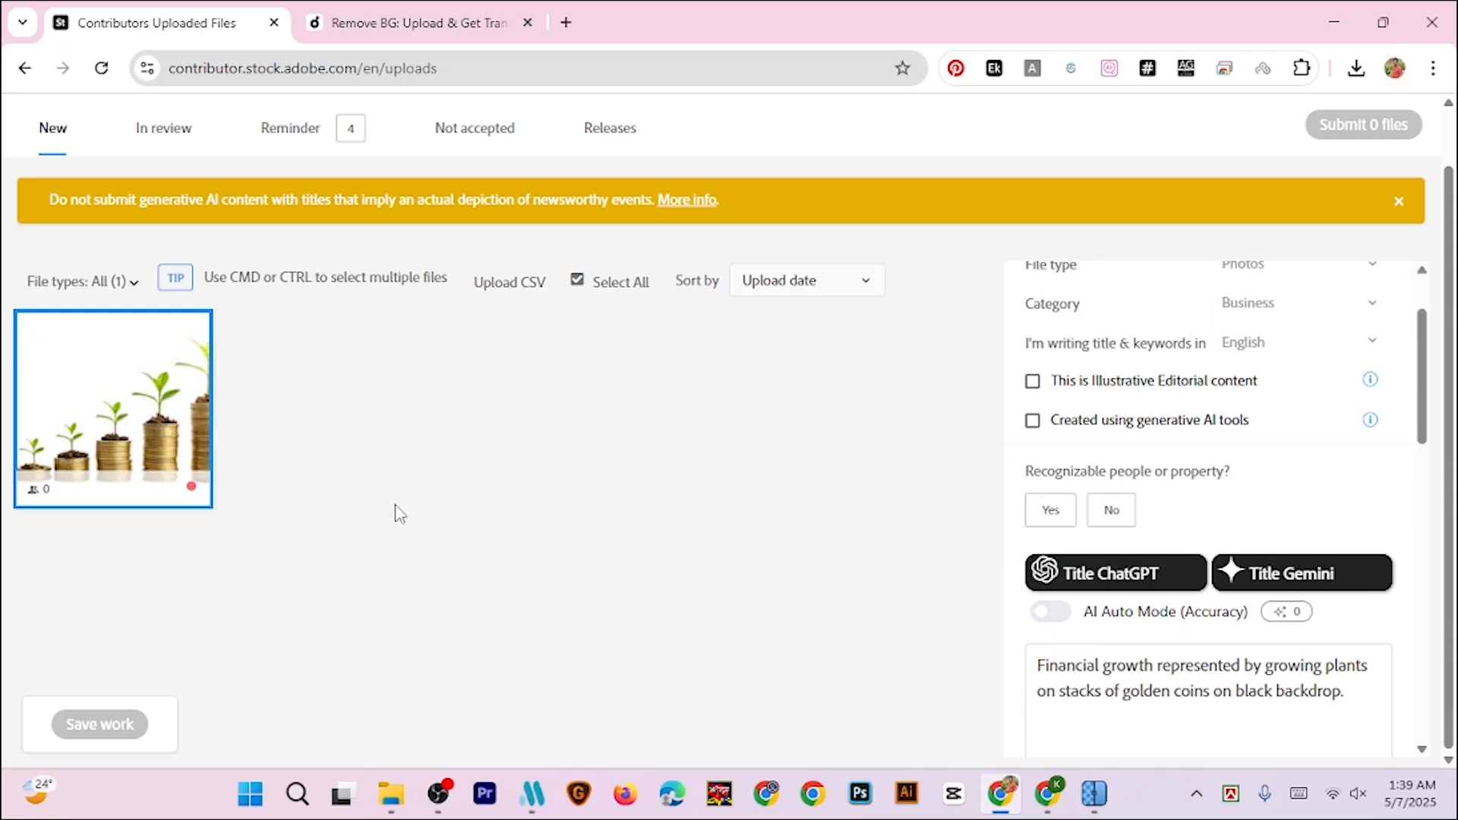
scroll(1194, 680, "down", 3)
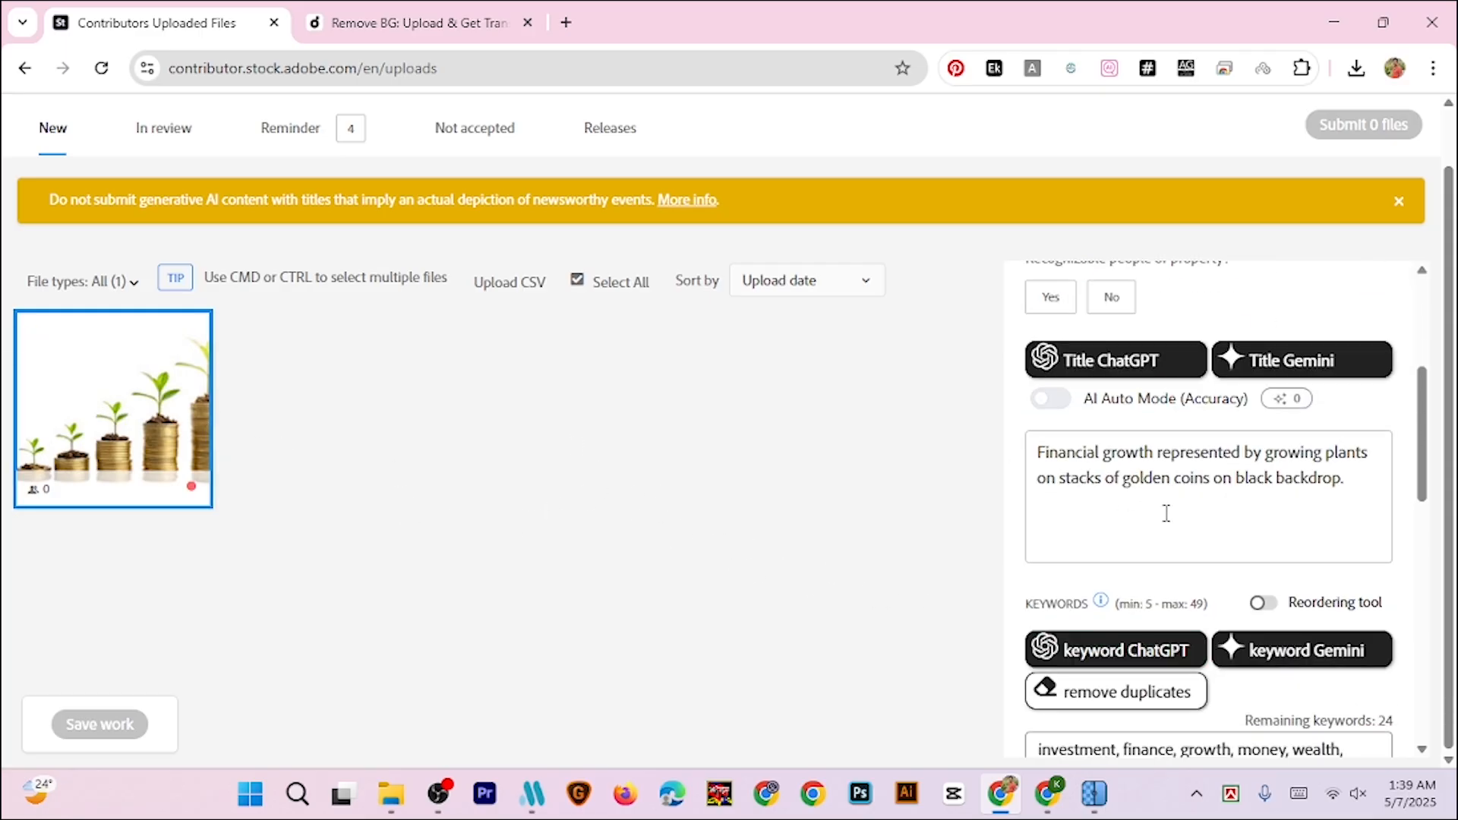
scroll(1213, 474, "down", 4)
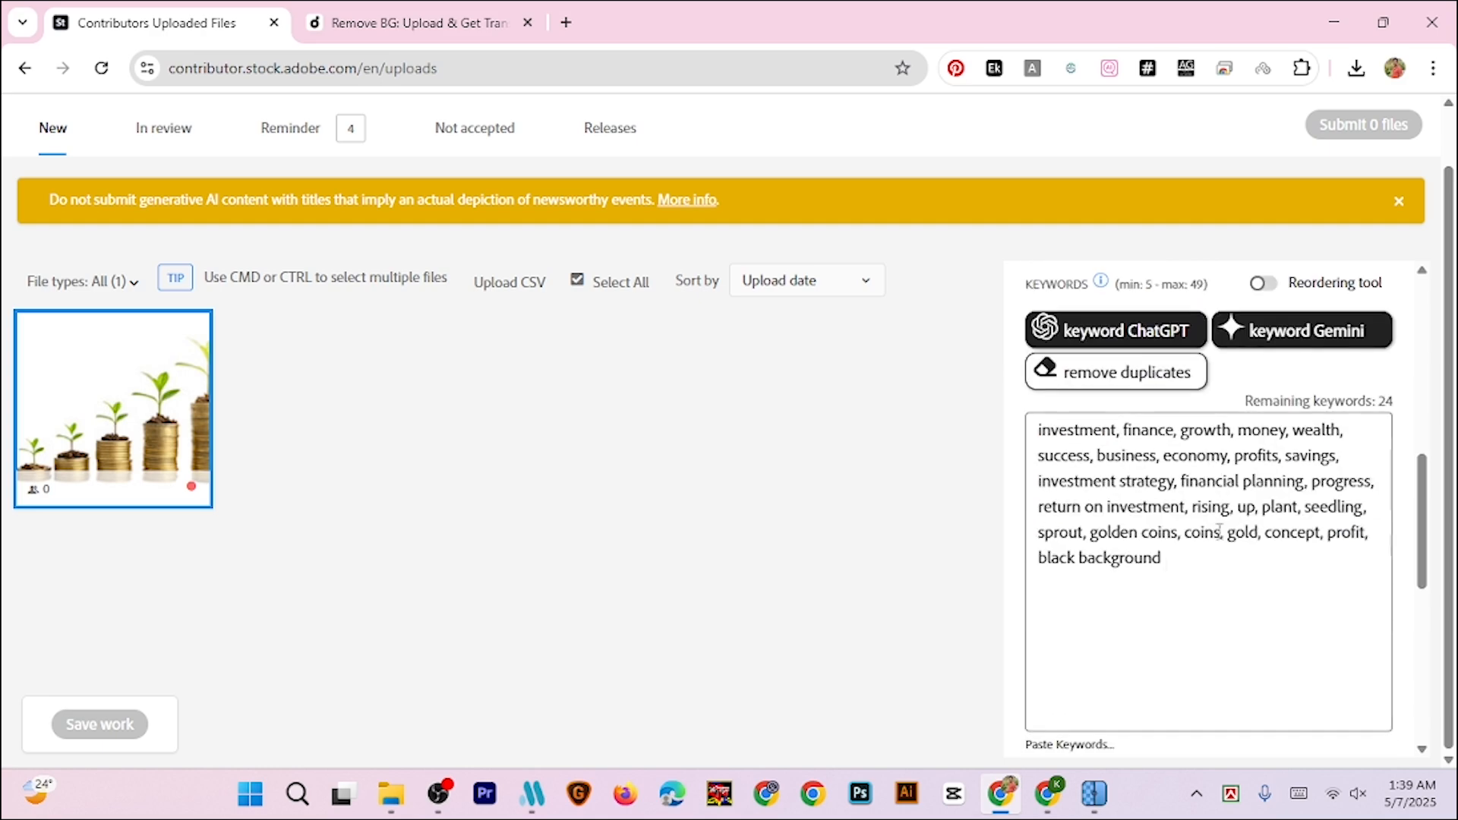
scroll(1179, 530, "down", 4)
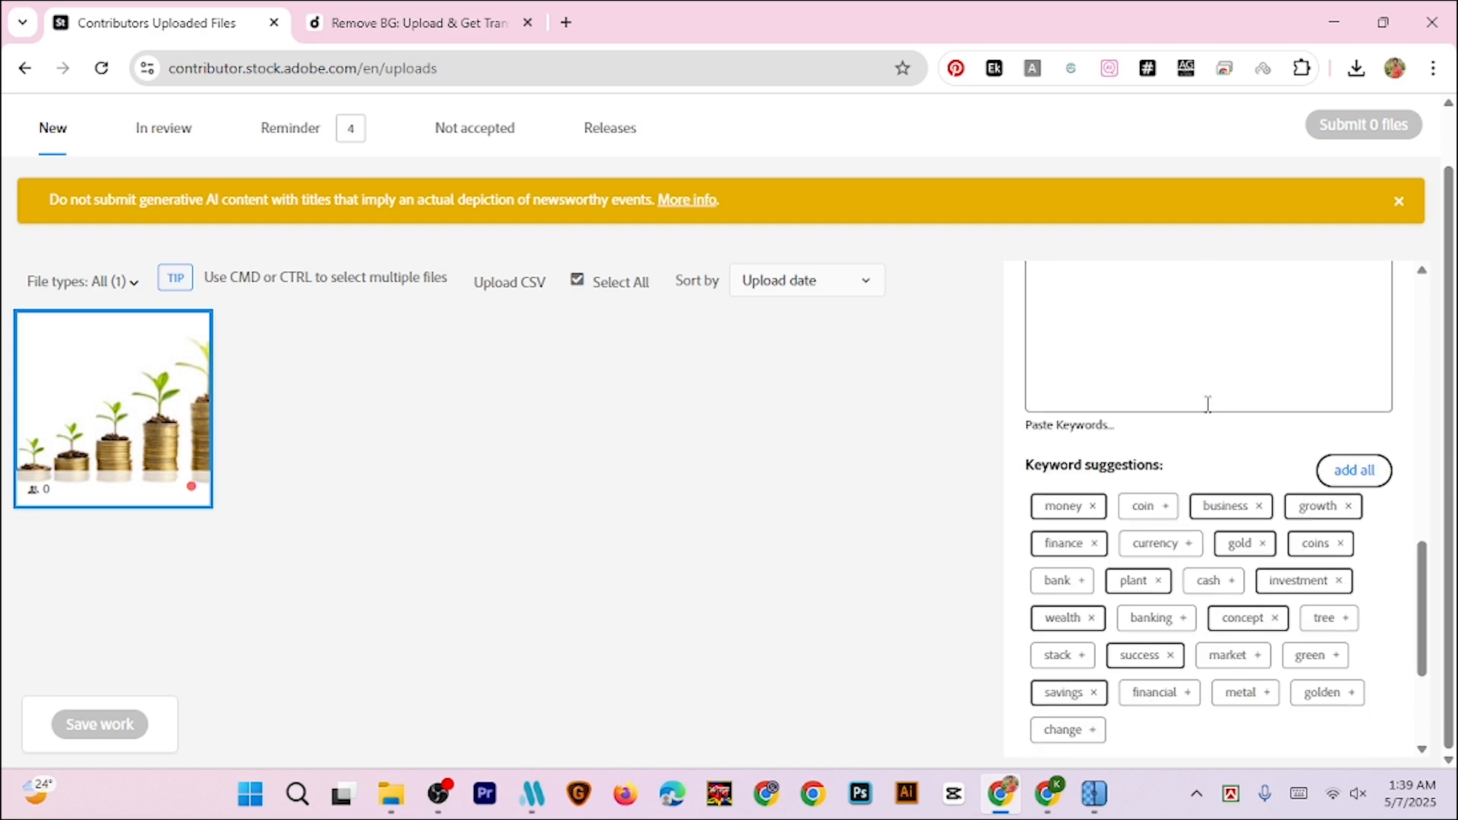
scroll(1208, 410, "up", 1)
scroll(1200, 471, "down", 1)
key("ctrl+v")
scroll(846, 456, "up", 1)
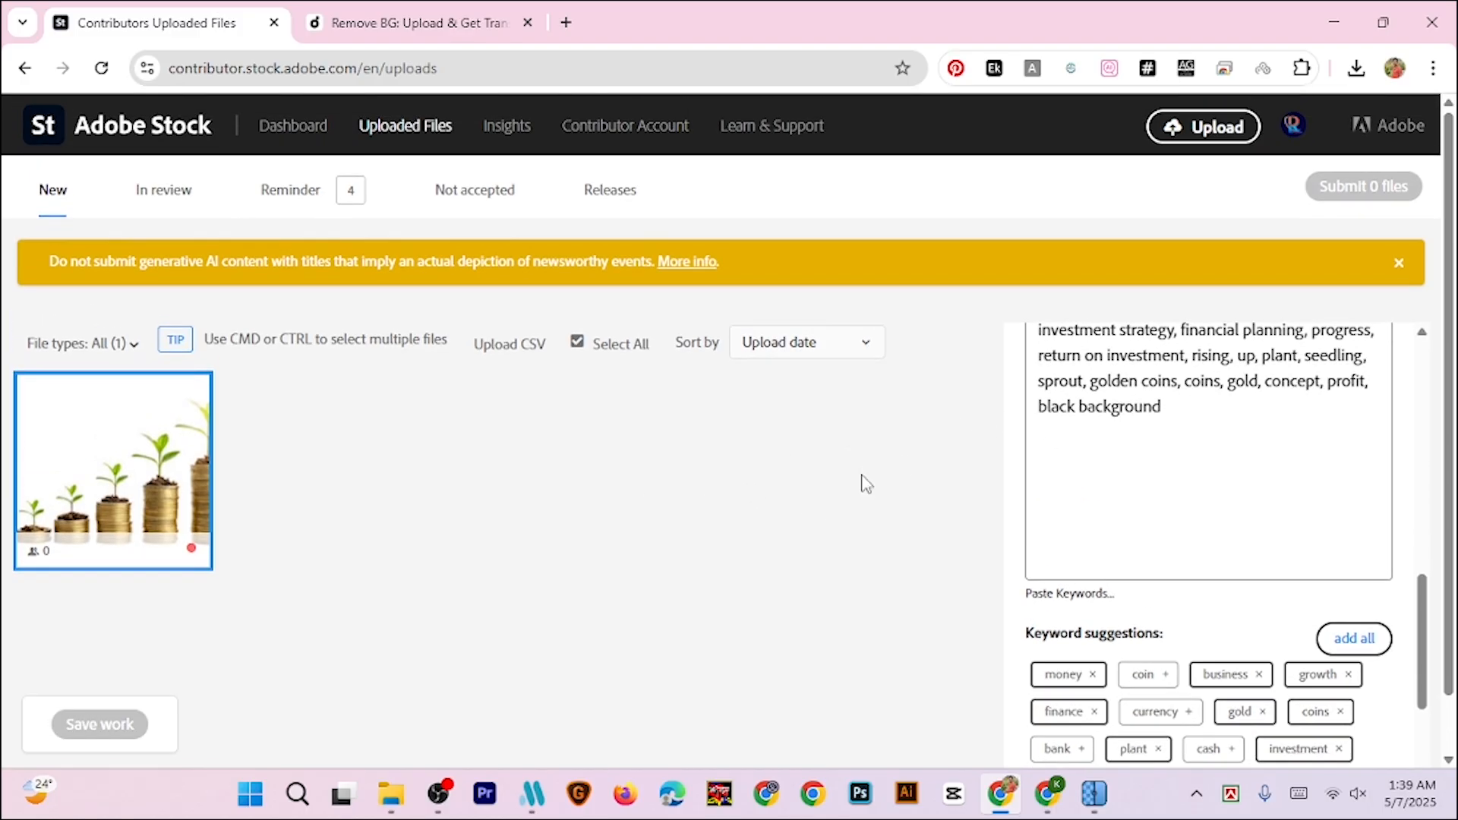
scroll(859, 484, "down", 1)
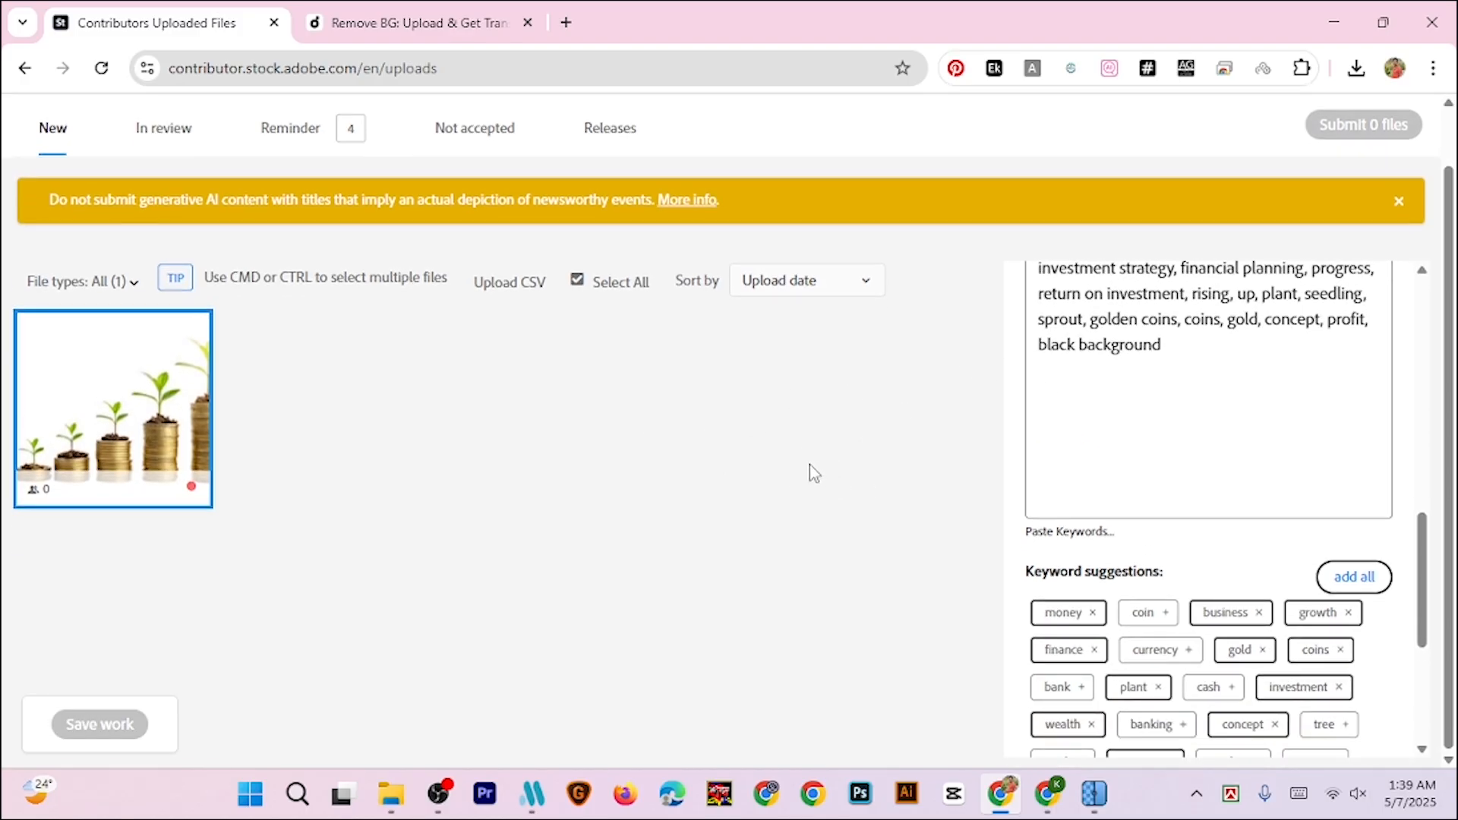
scroll(1222, 547, "down", 1)
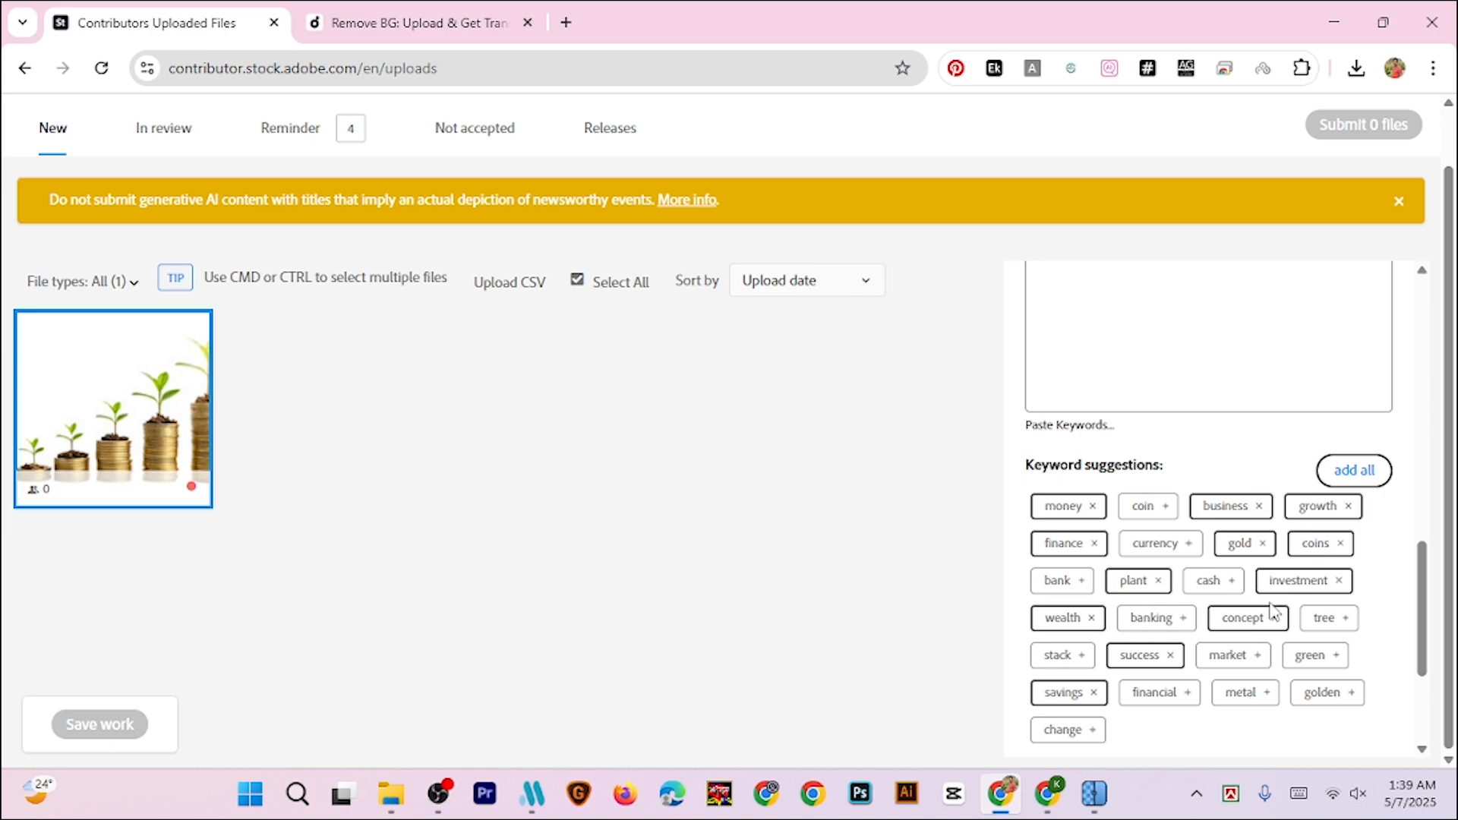
scroll(1293, 560, "down", 1)
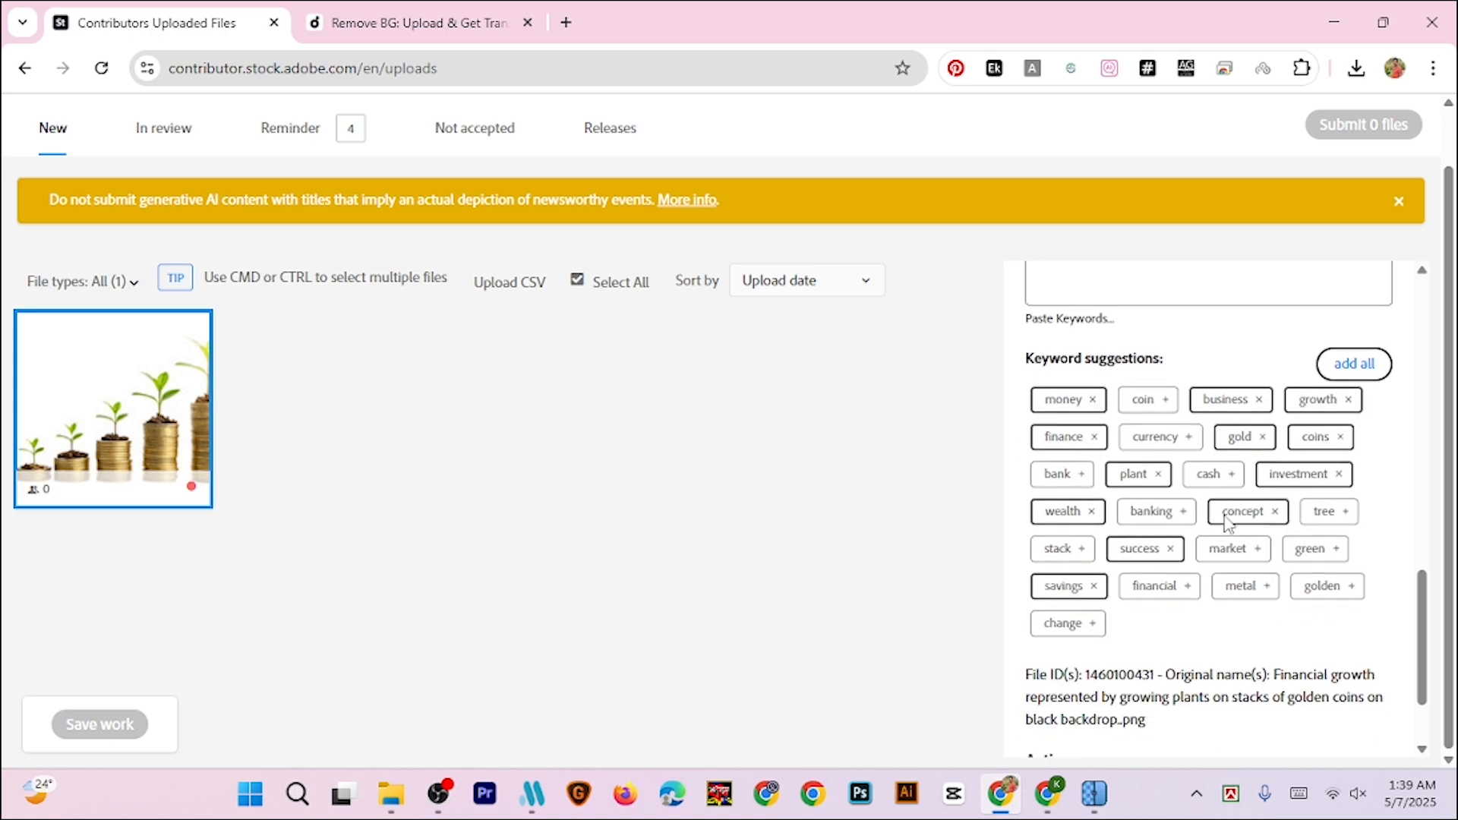
scroll(1153, 444, "up", 4)
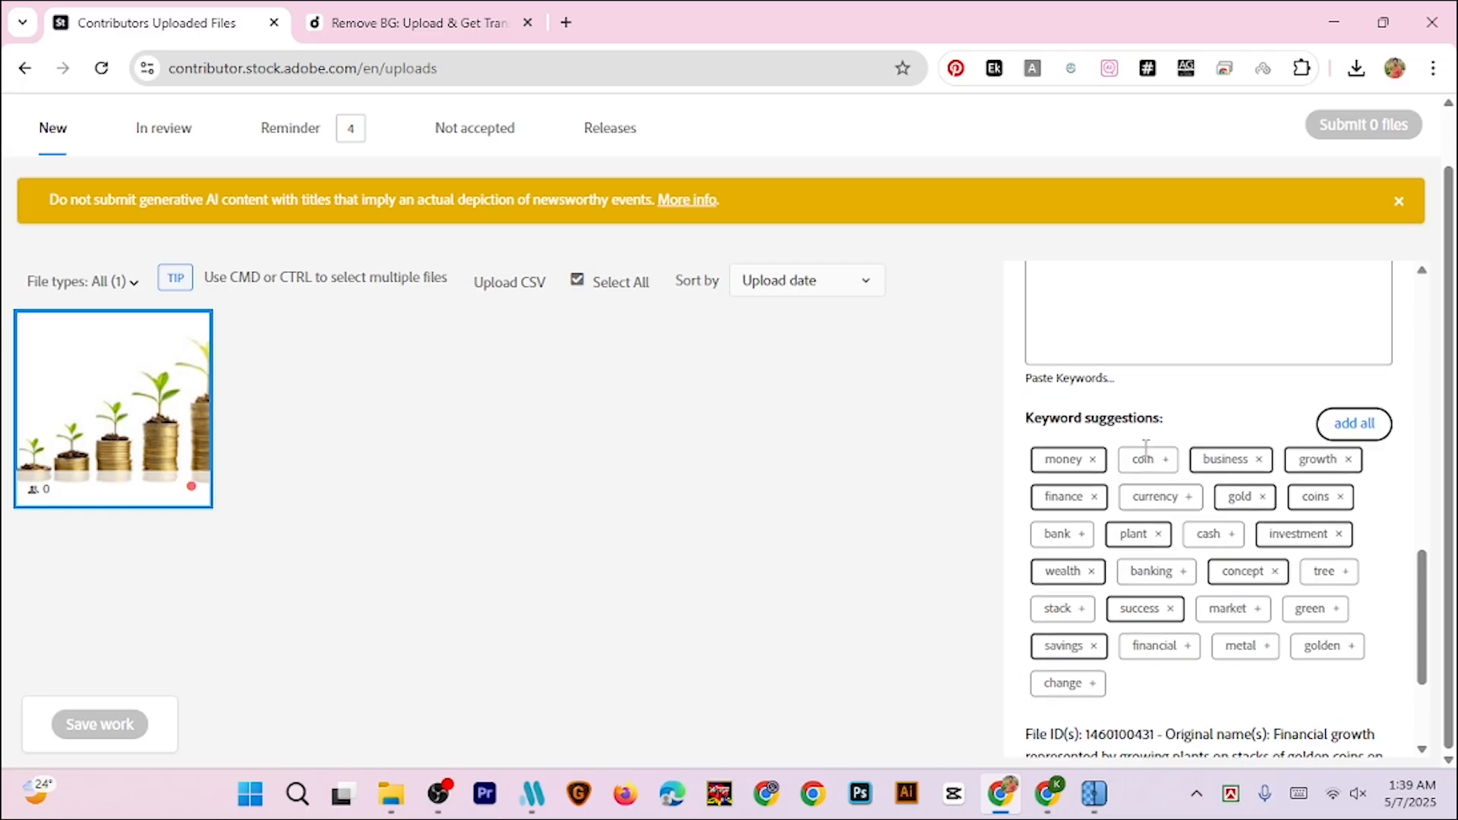
scroll(1175, 602, "down", 2)
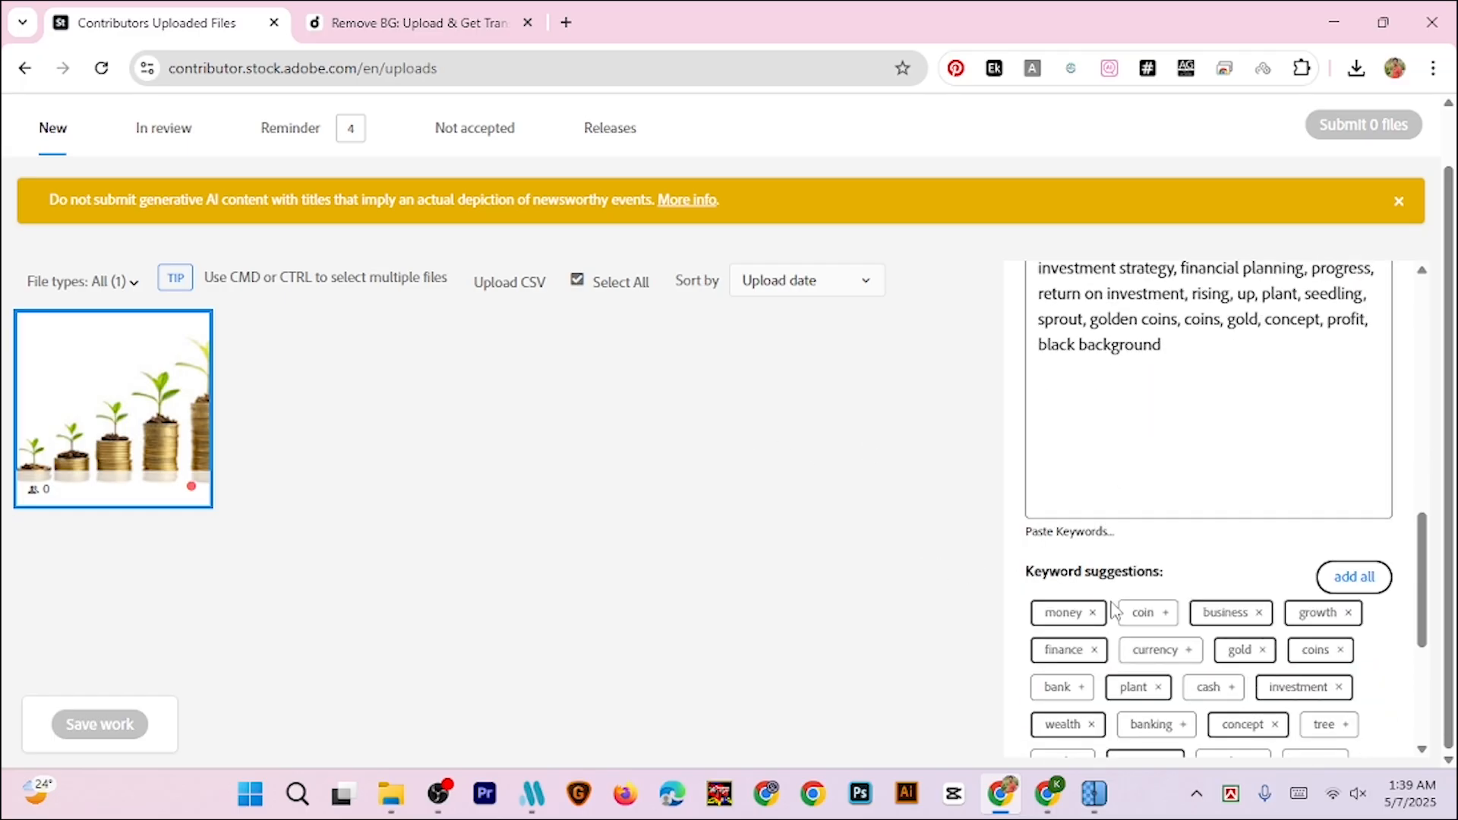
scroll(1230, 580, "up", 3)
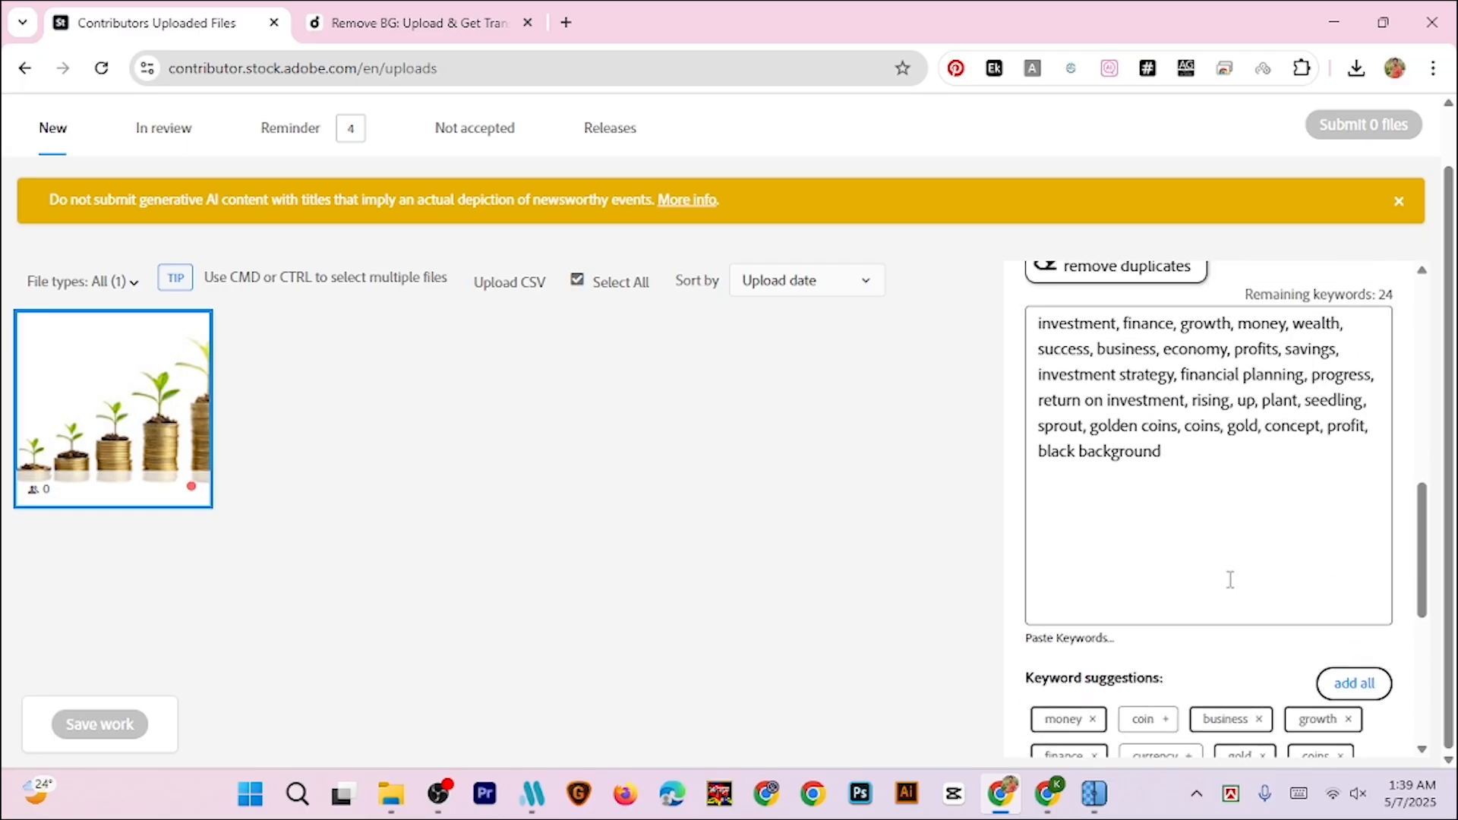
scroll(1230, 585, "up", 1)
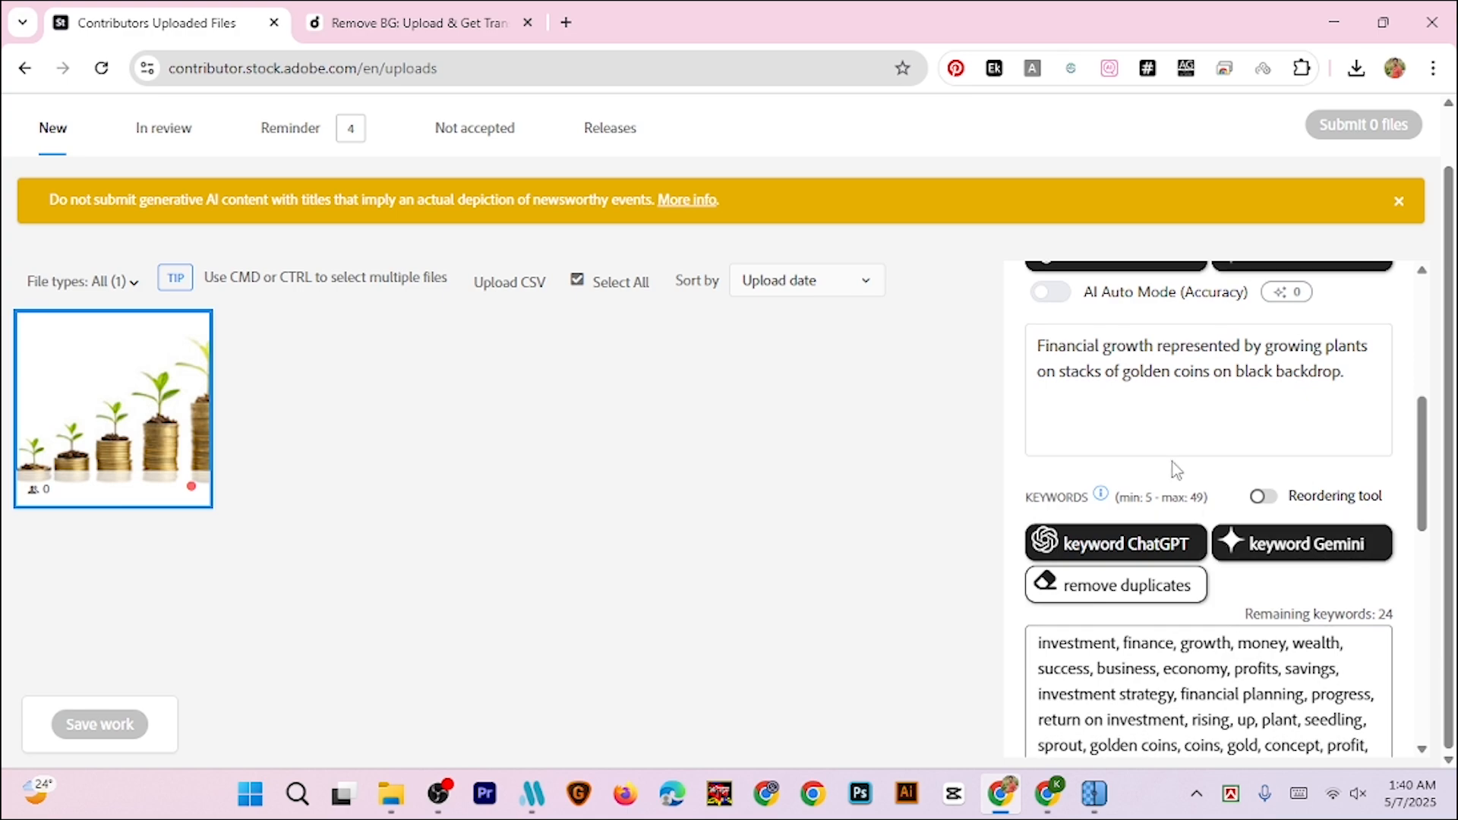
scroll(1174, 467, "up", 2)
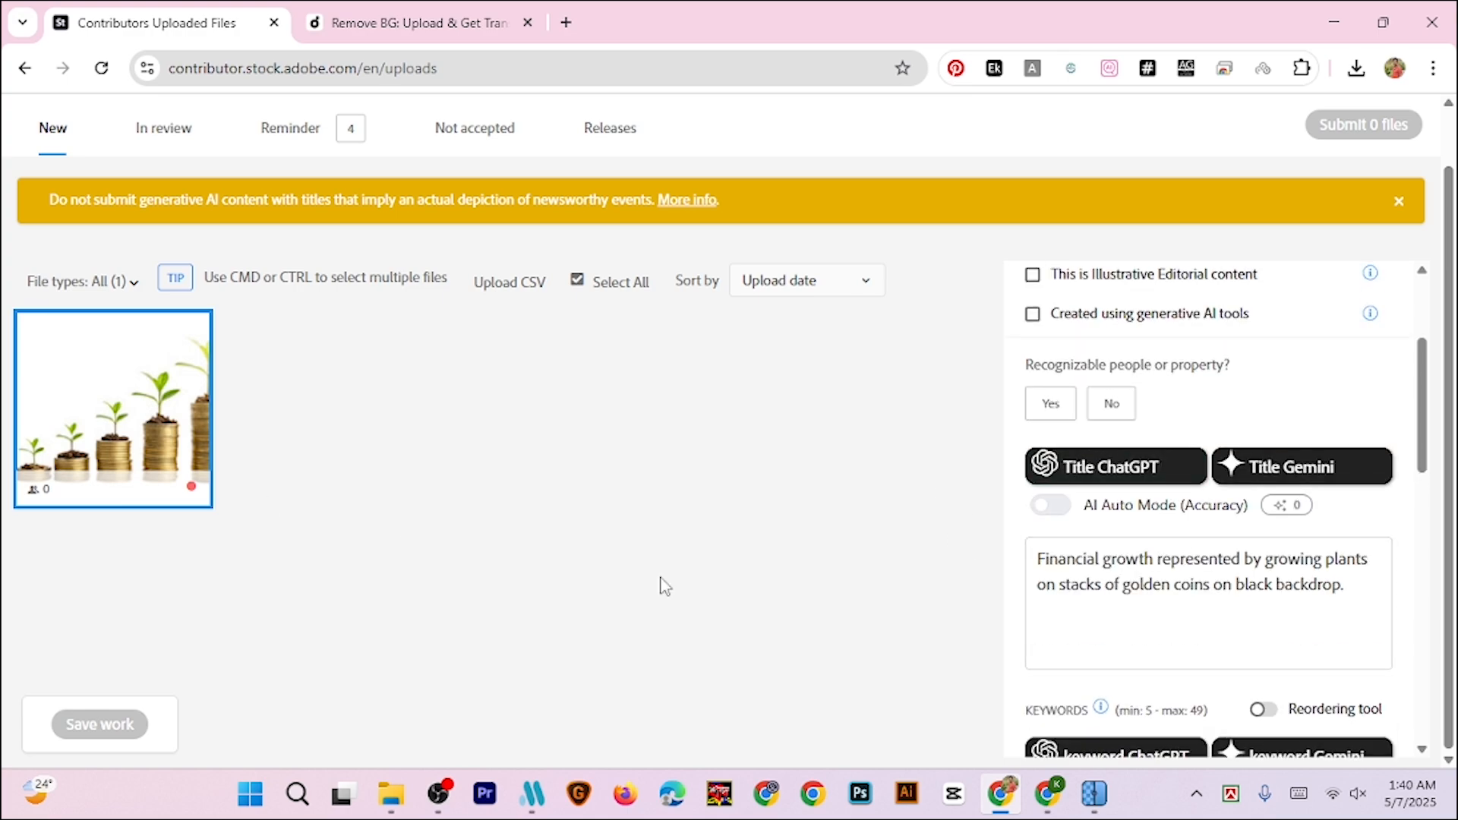
scroll(1215, 596, "down", 2)
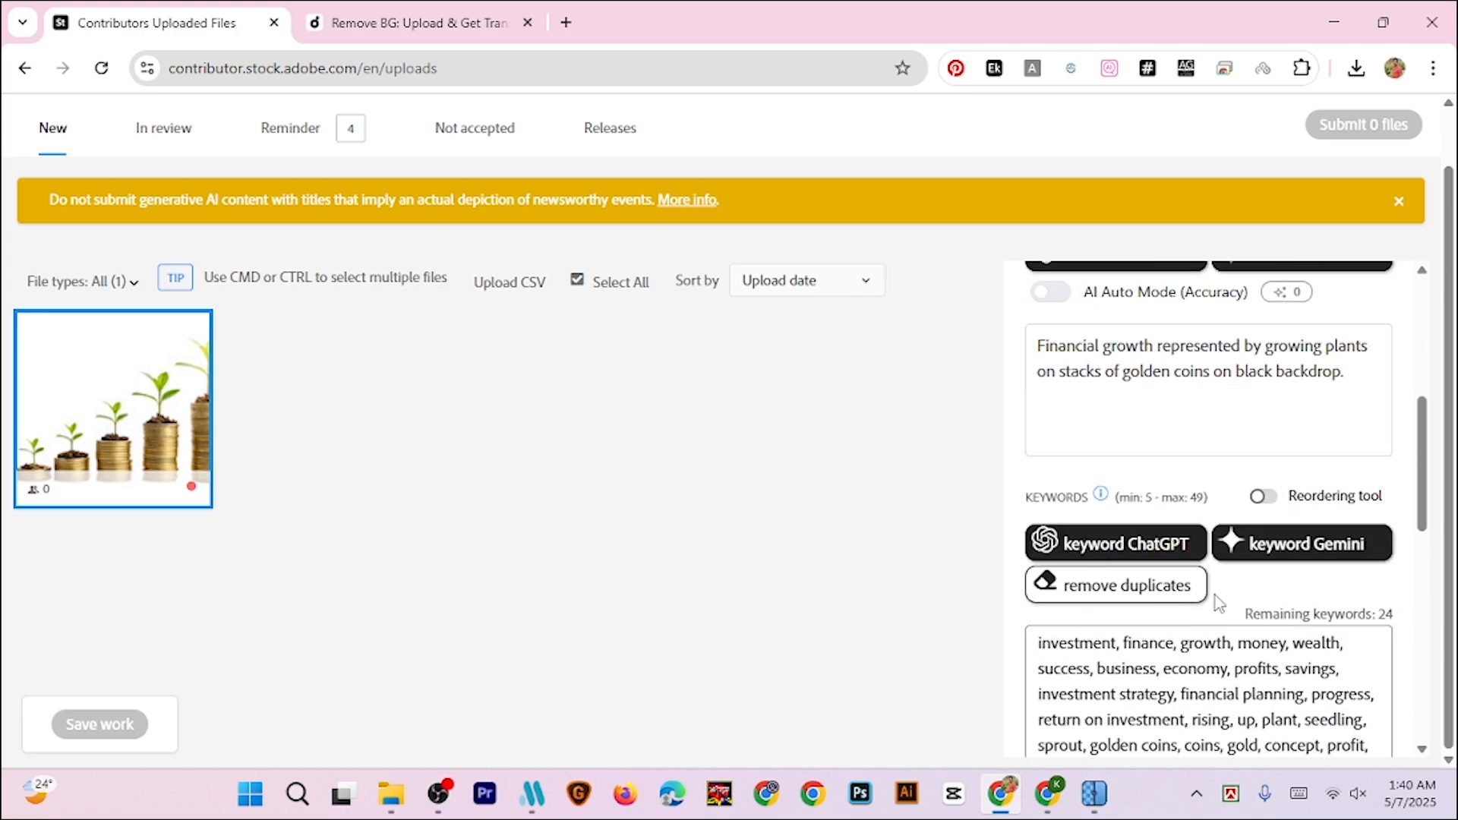
Set recognizable people or property to No and mark the file as created using generative AI tools
scroll(1215, 596, "up", 3)
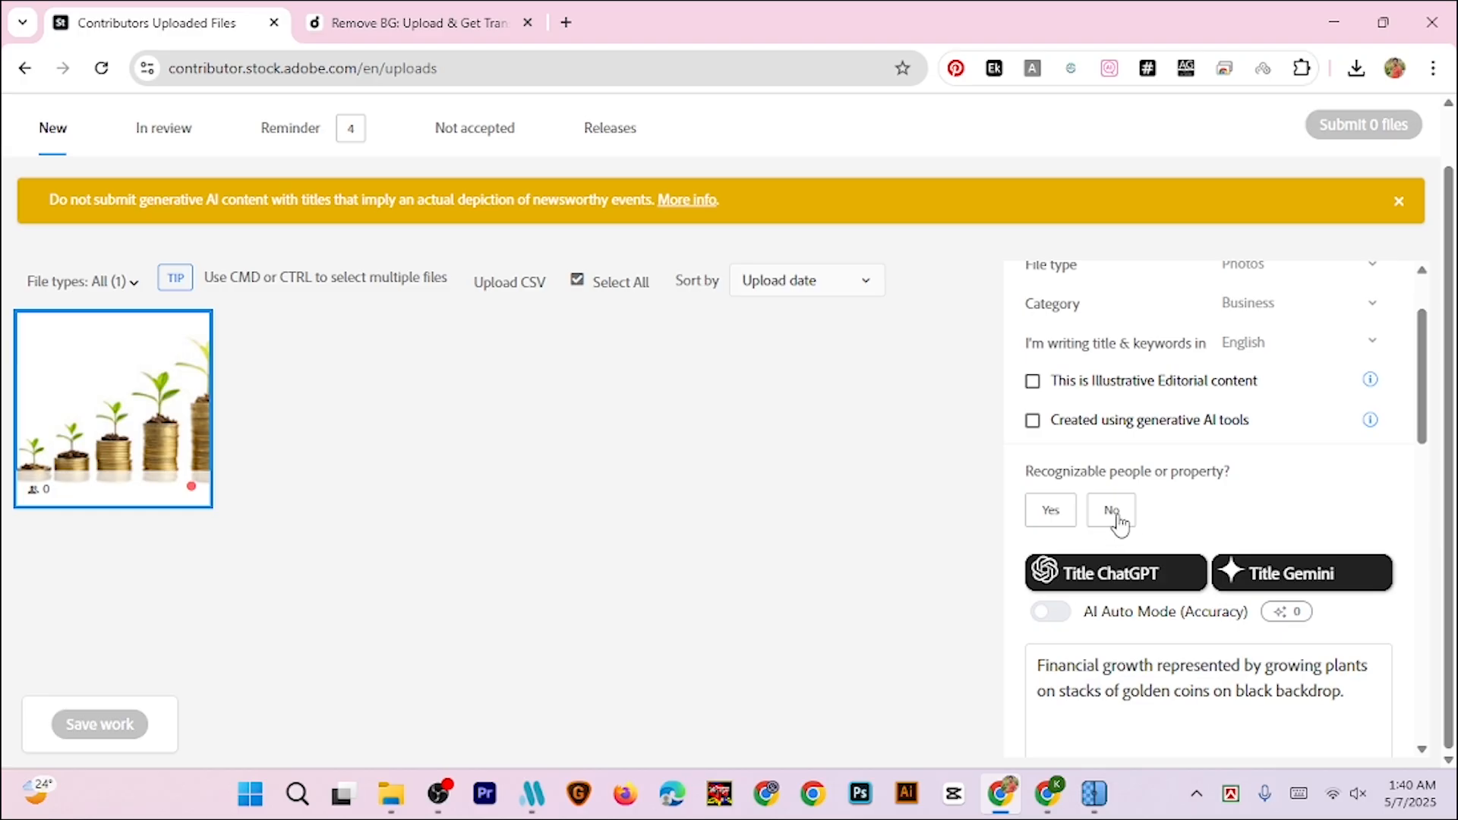
left_click(1112, 513)
scroll(1101, 562, "up", 1)
left_click(1034, 532)
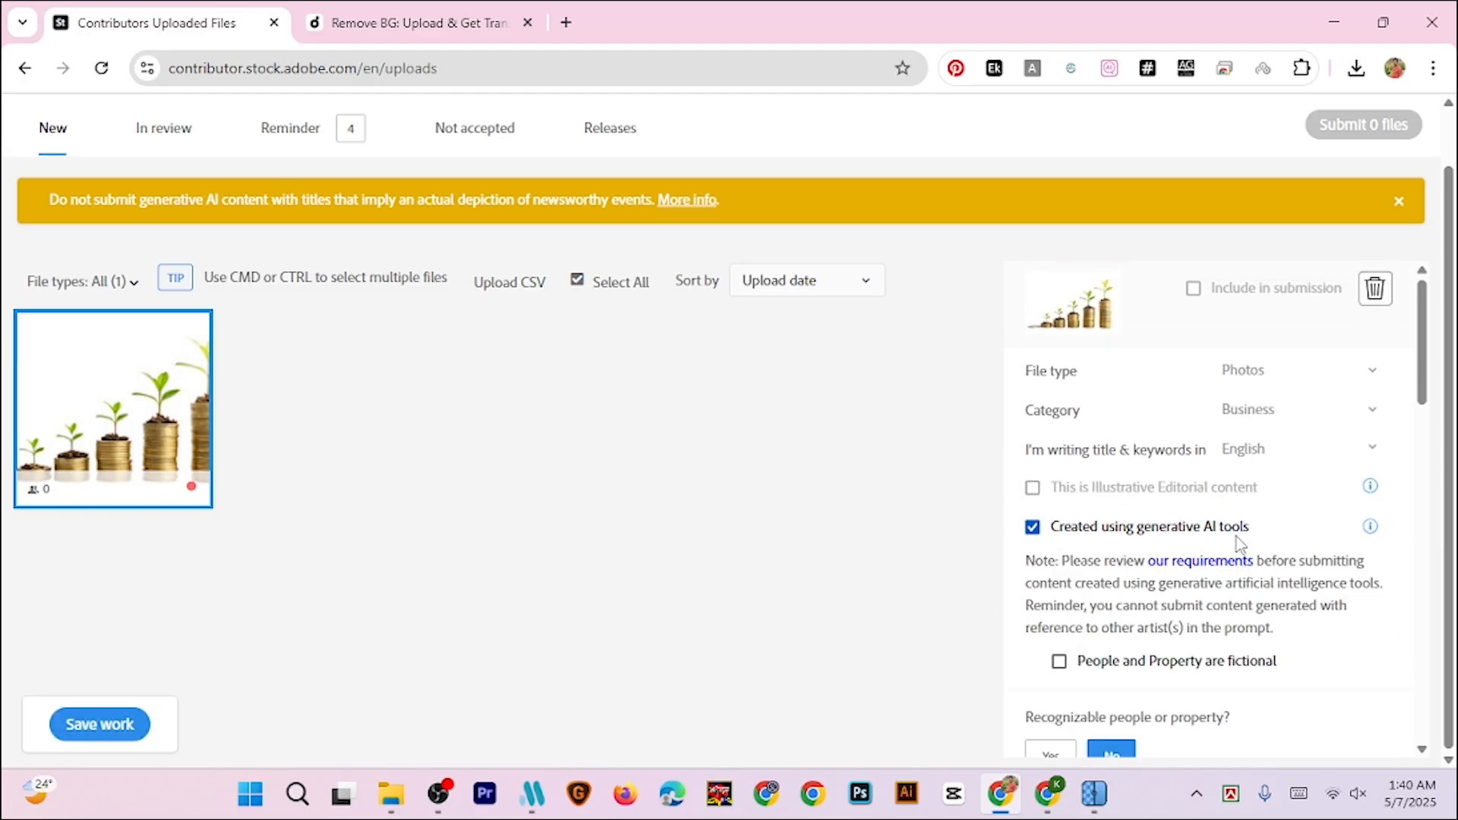
mouse_move(174, 450)
scroll(1251, 494, "up", 1)
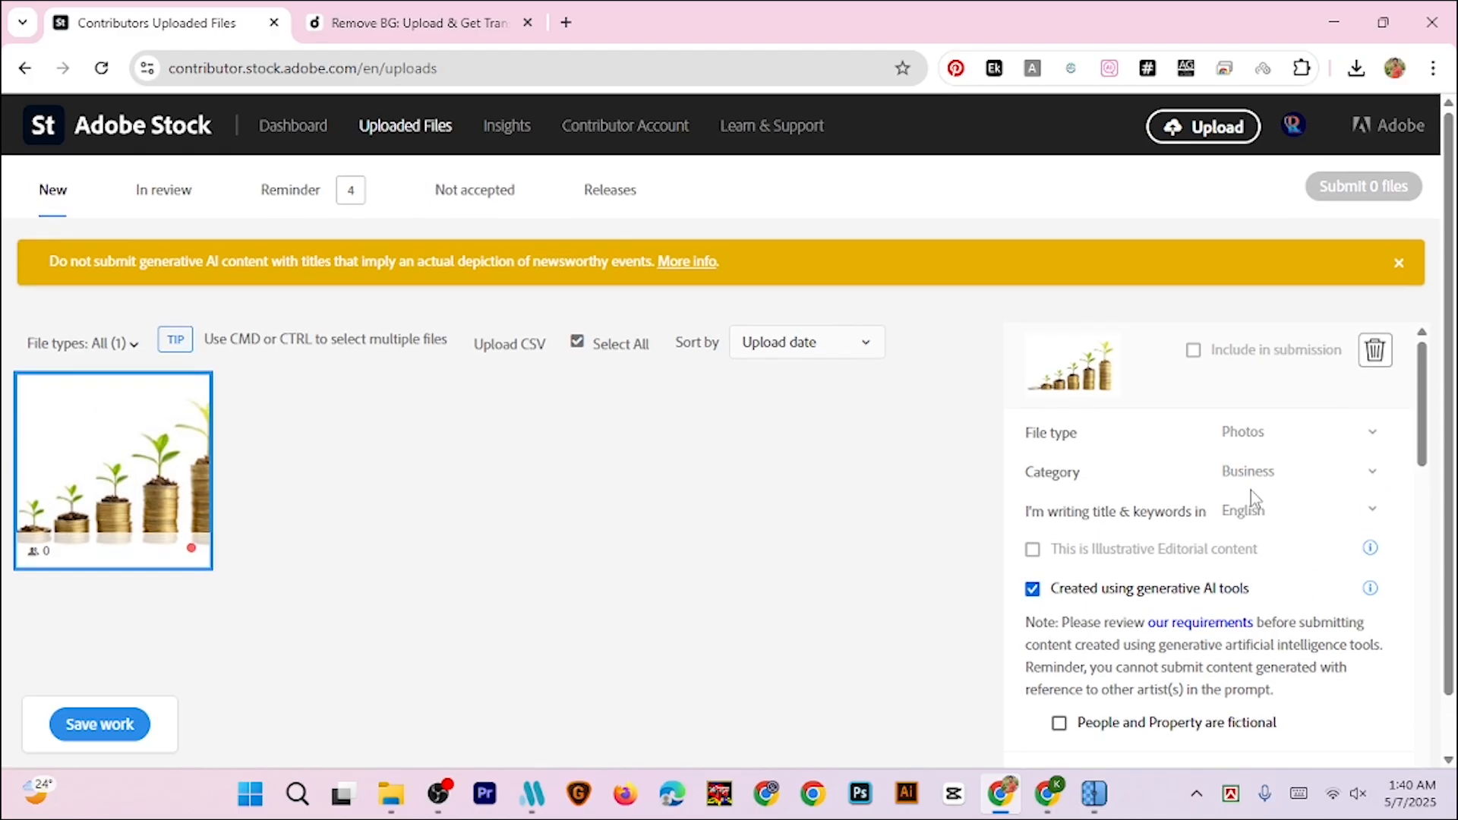
Save the file's submission details and reload the uploaded files page to refresh its status
left_click(95, 731)
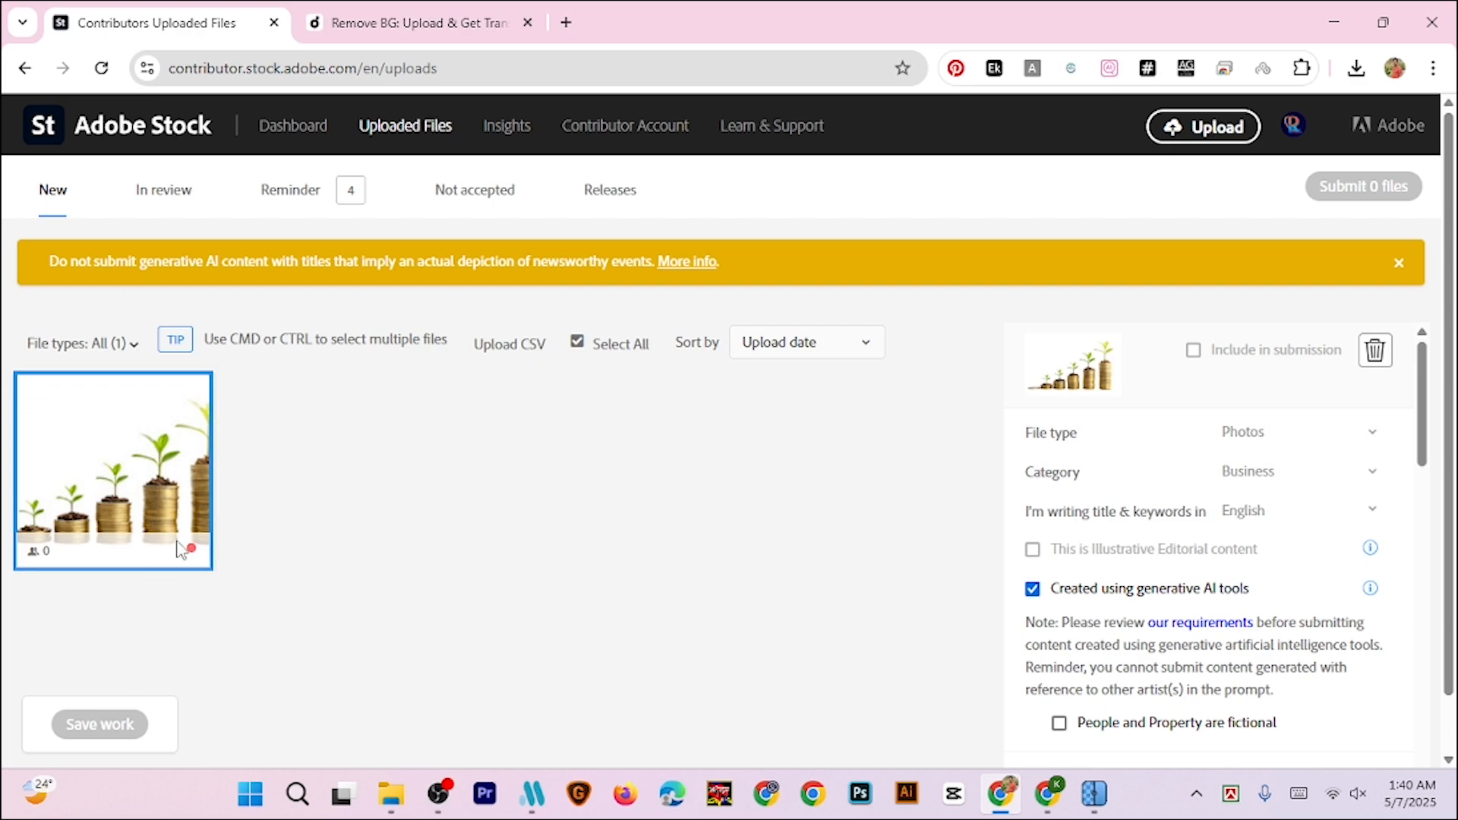
mouse_move(202, 557)
key("F5")
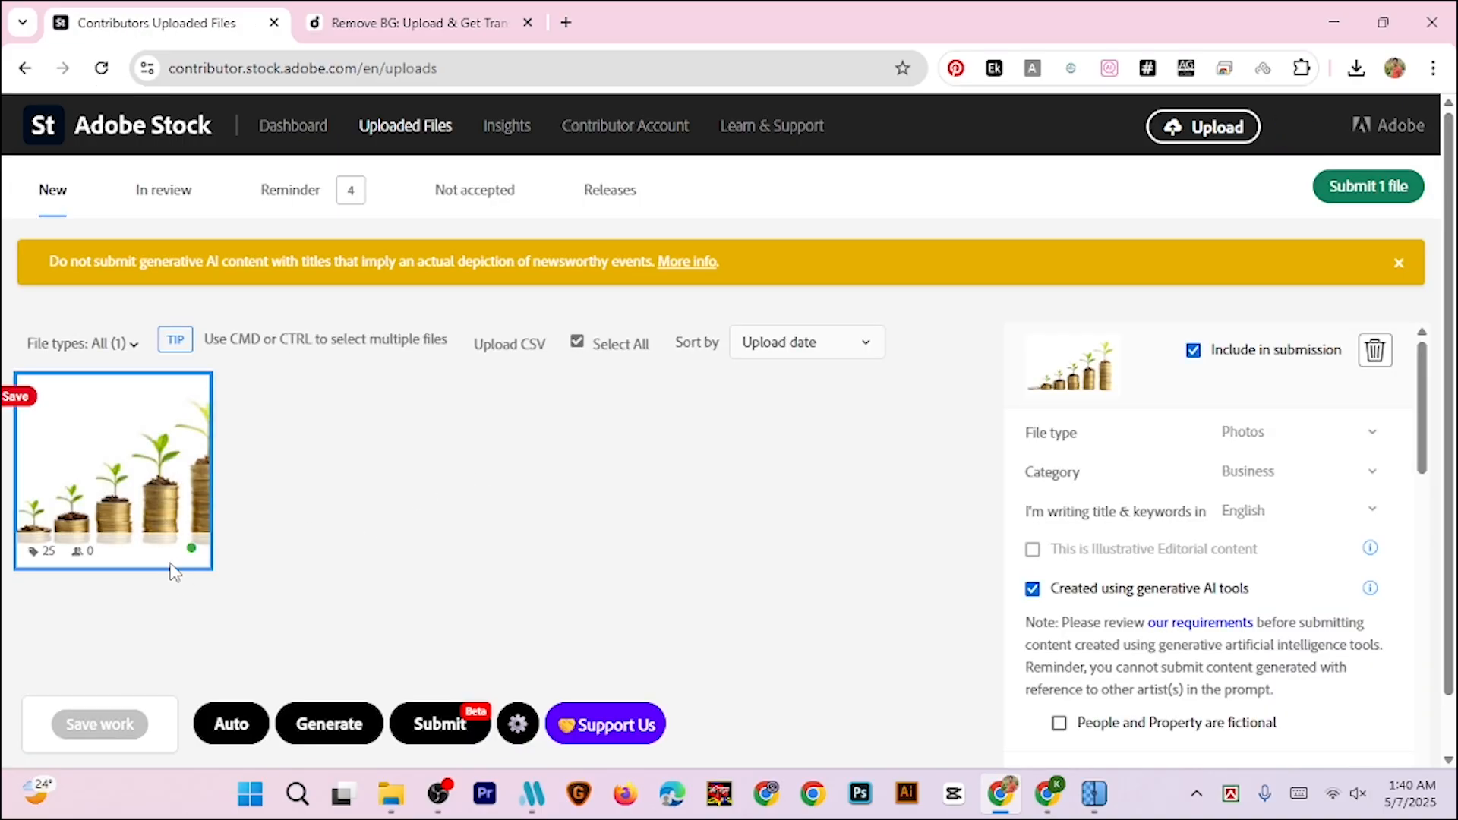
mouse_move(110, 563)
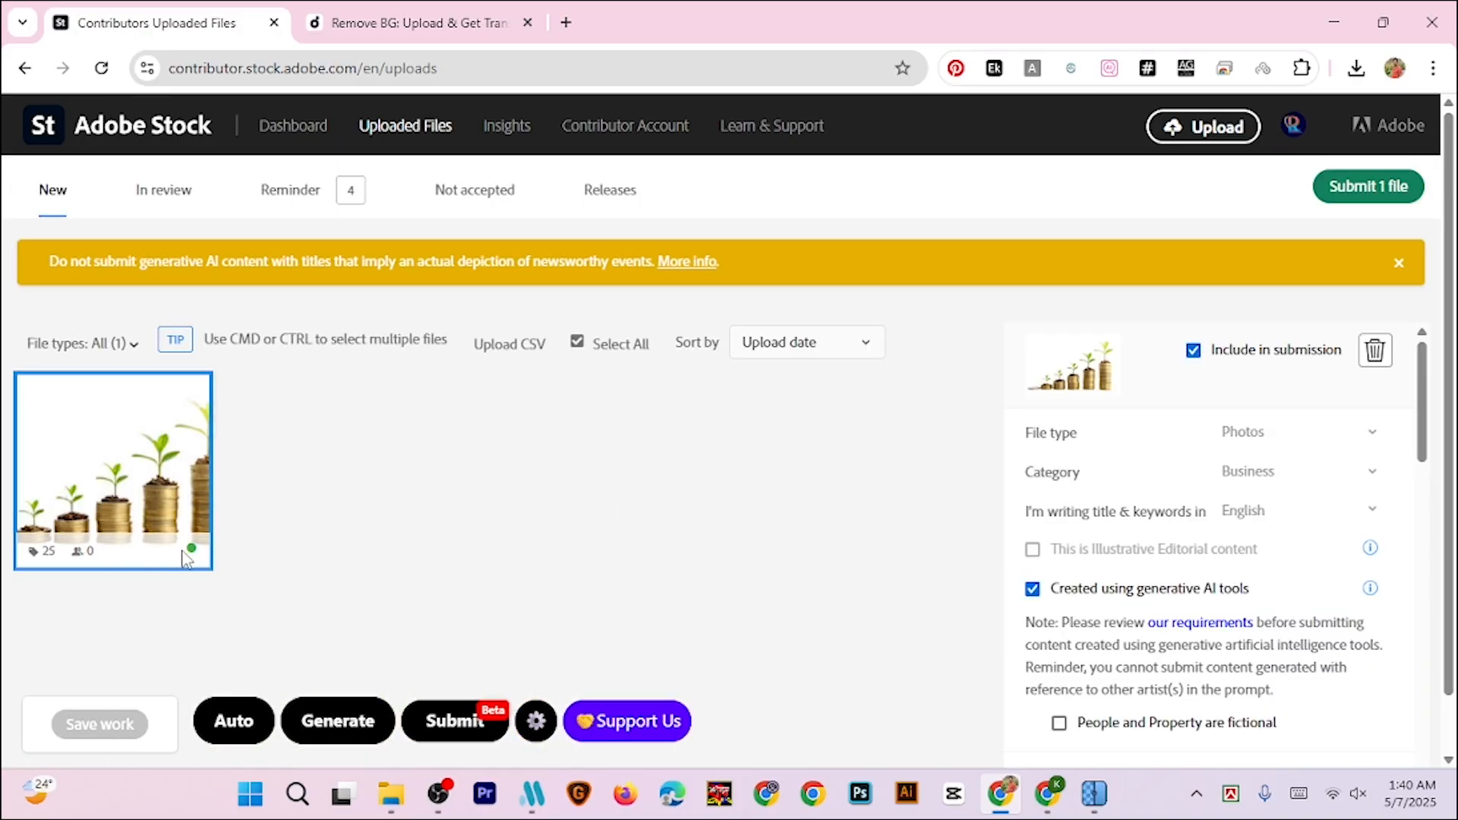
Start submitting the file and accept both the submission guidelines and the account suspension terms
left_click(1376, 194)
left_click(462, 320)
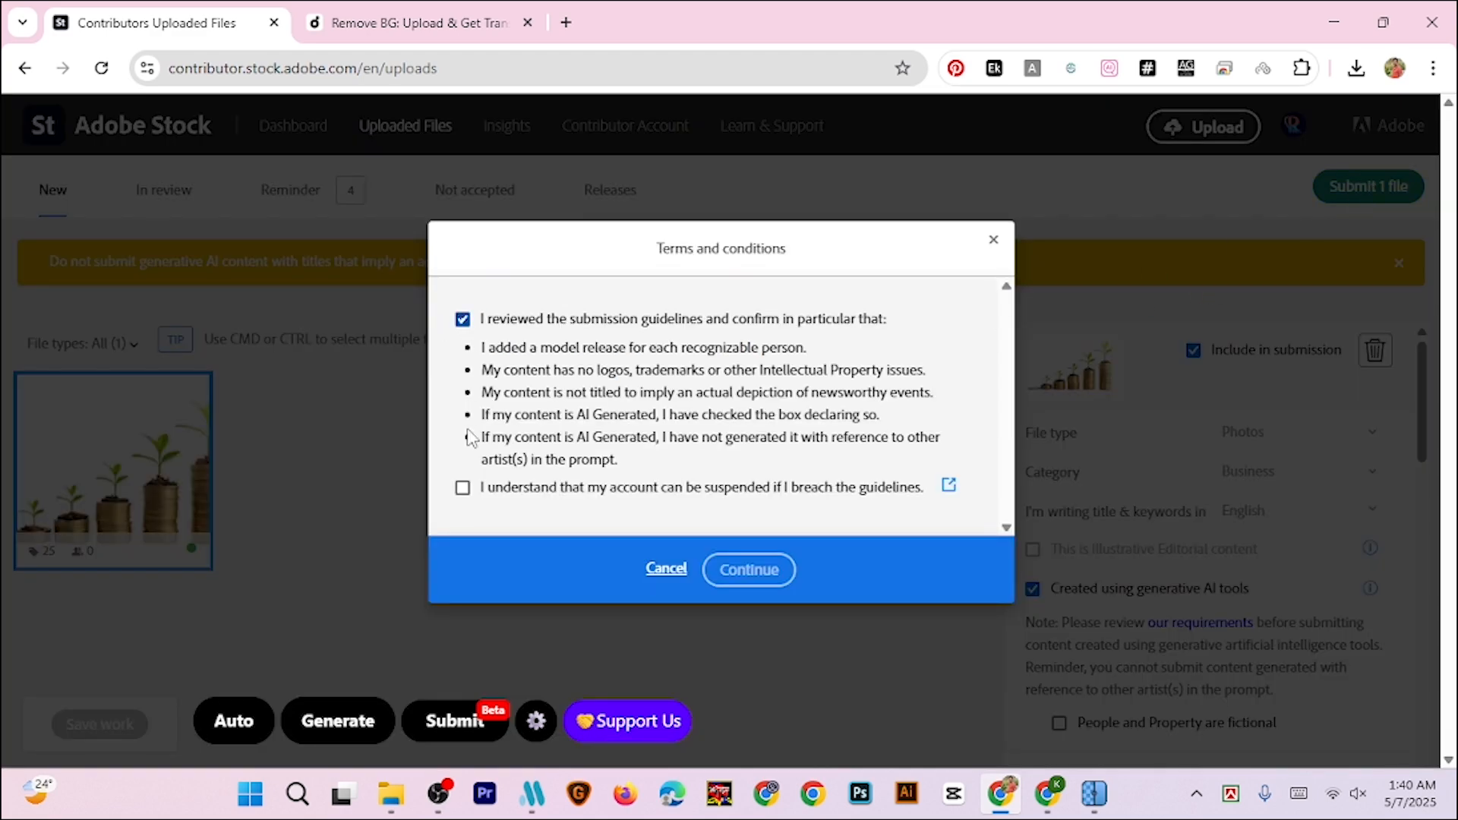
left_click(462, 488)
left_click(746, 569)
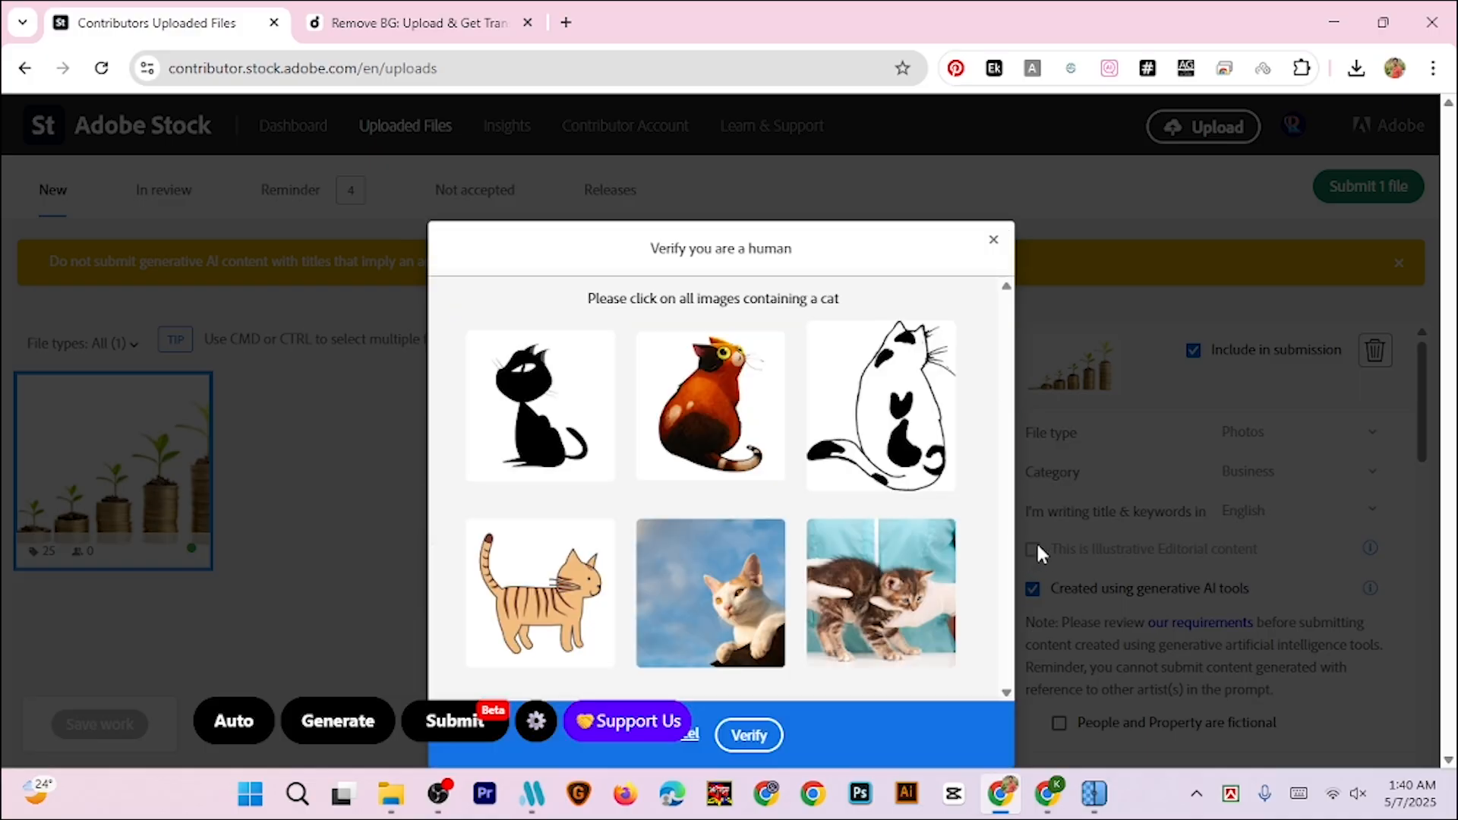
Select all six cat images in the human verification check and verify the selection
left_click(532, 426)
left_click(727, 425)
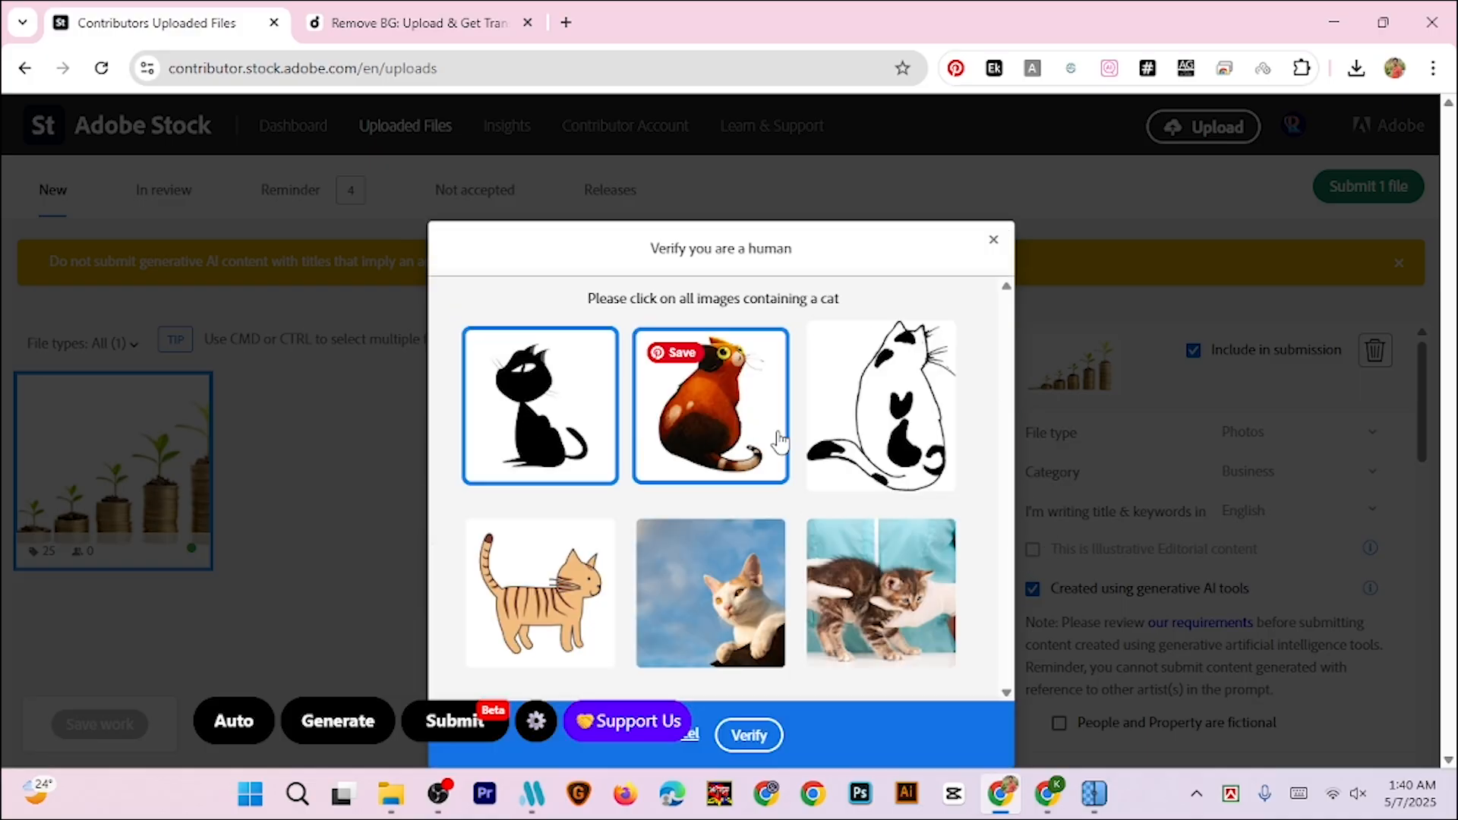
left_click(896, 467)
left_click(871, 599)
left_click(718, 602)
left_click(582, 608)
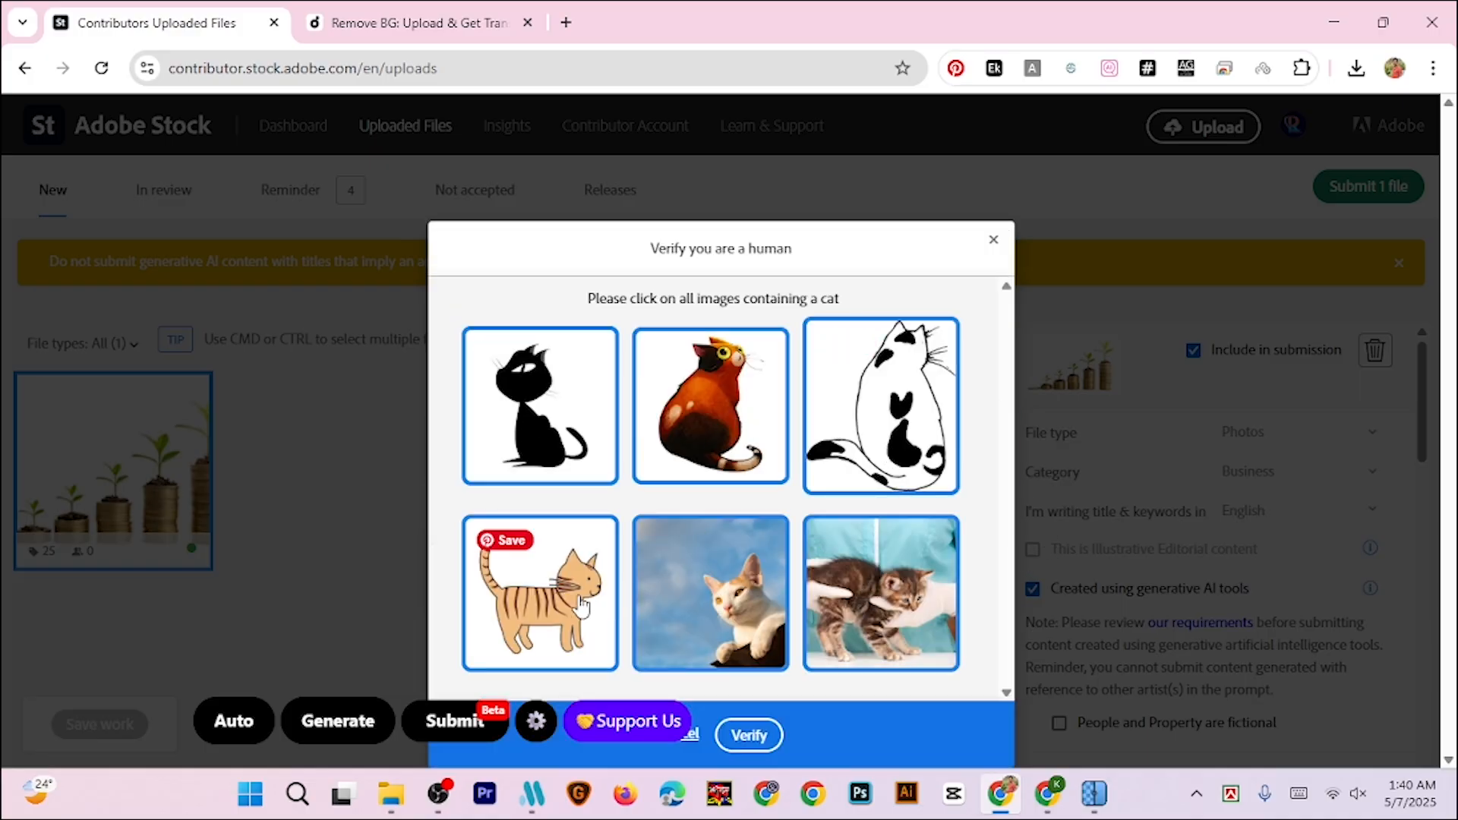
left_click(749, 735)
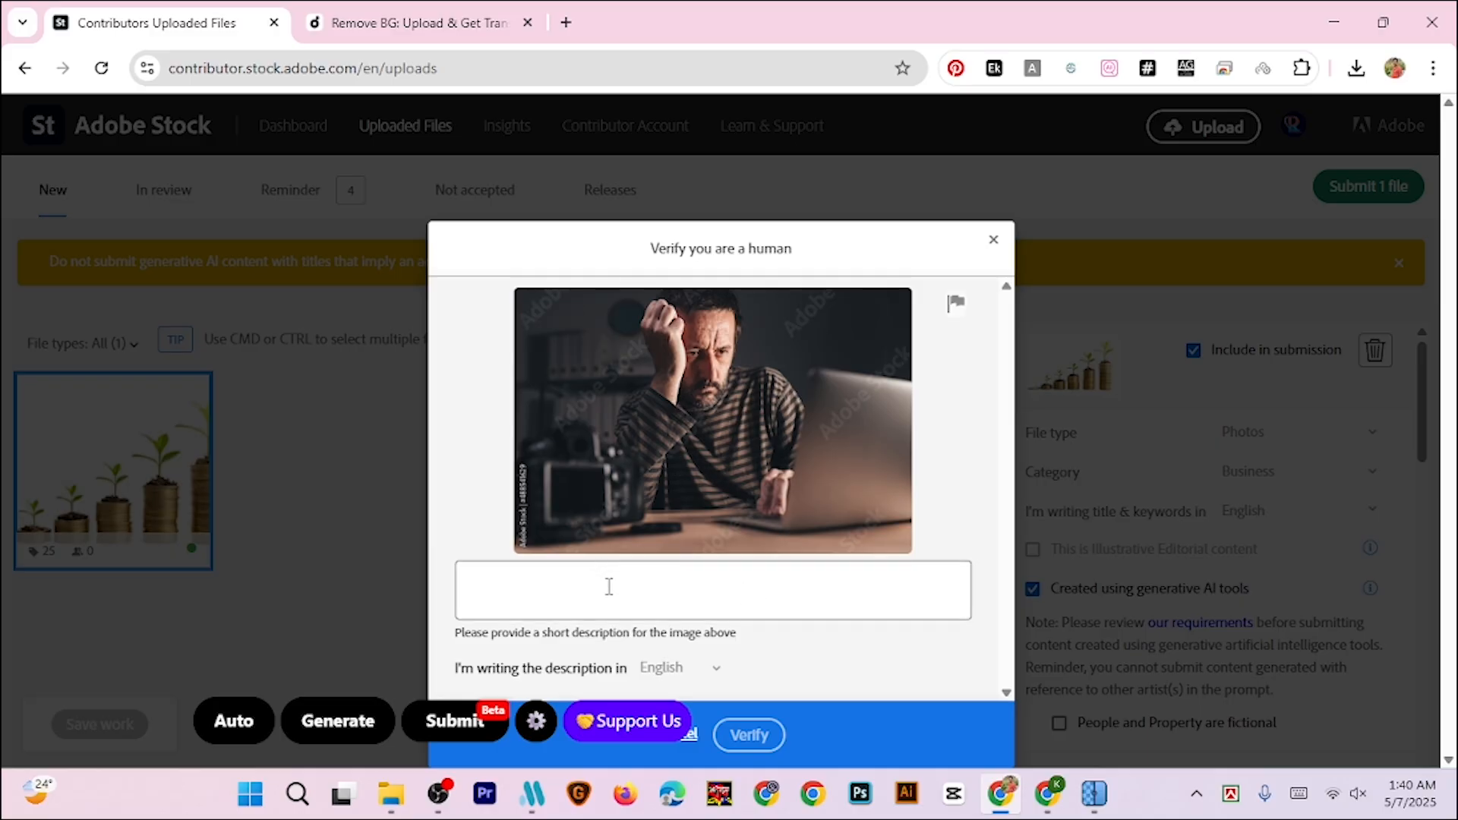
Describe the verification photo as "he is a using laptop in table" and verify the description
left_click(646, 566)
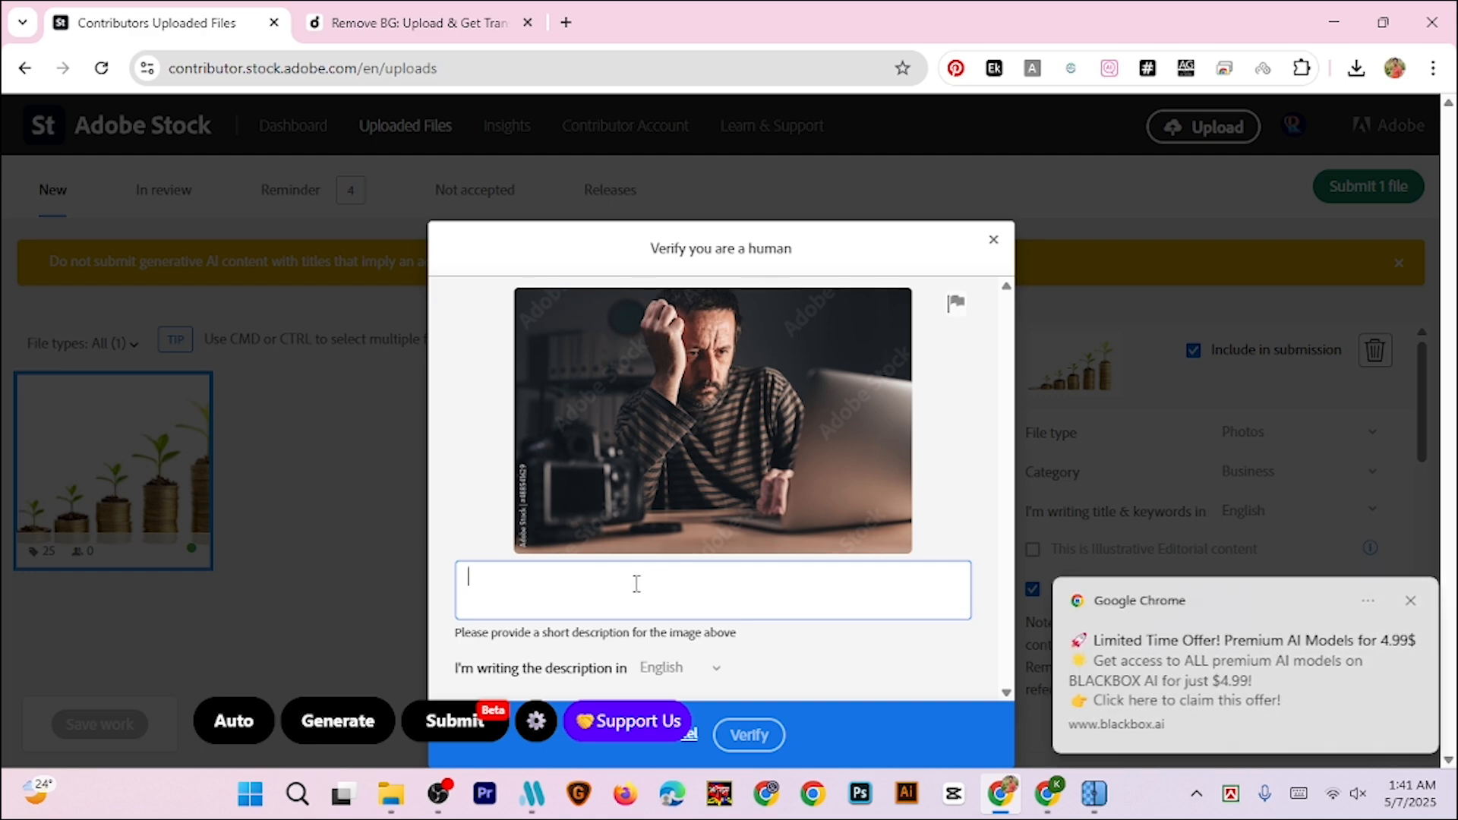
type("he is")
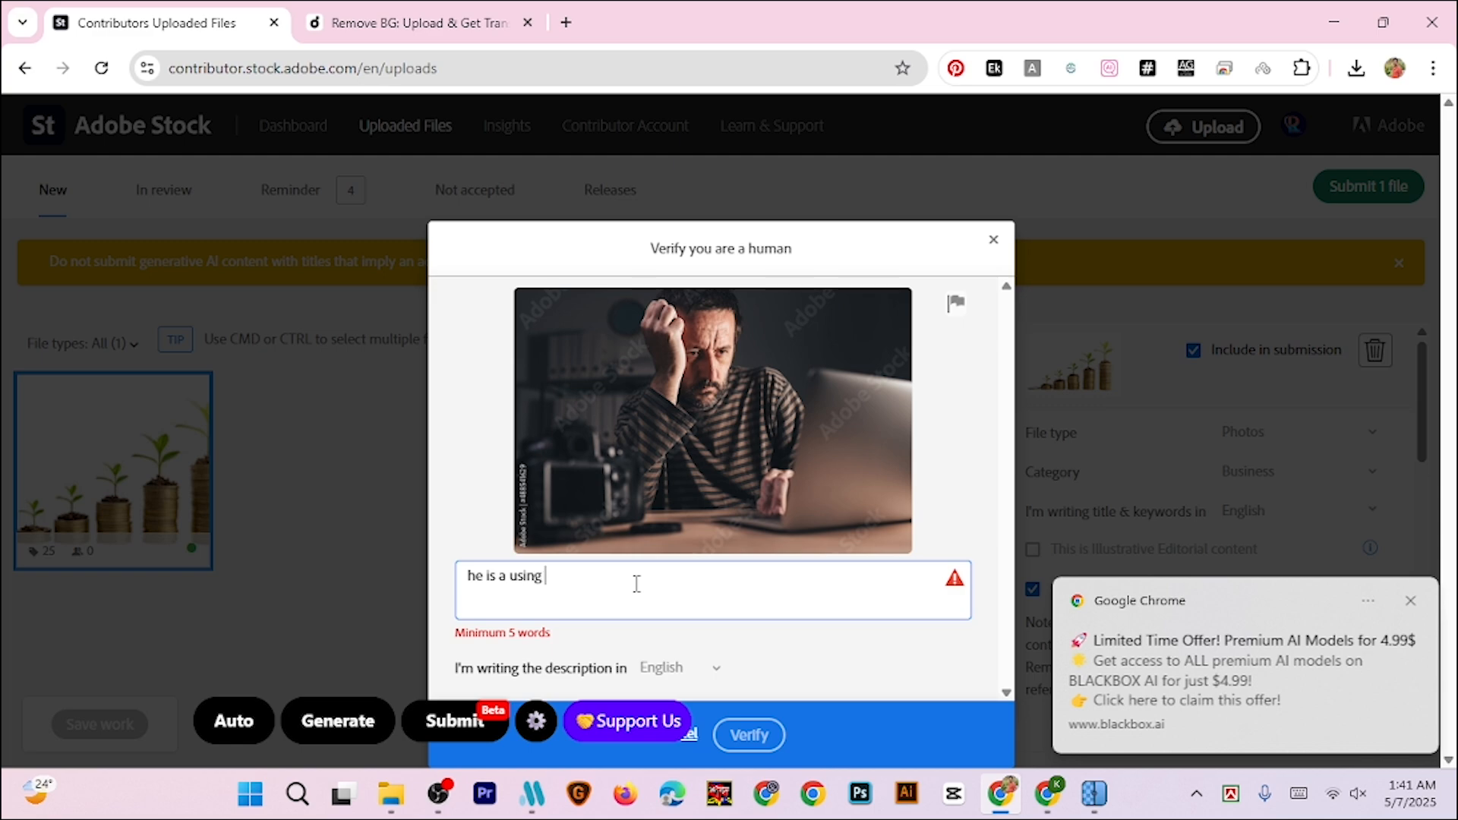
type("a using laptop in table")
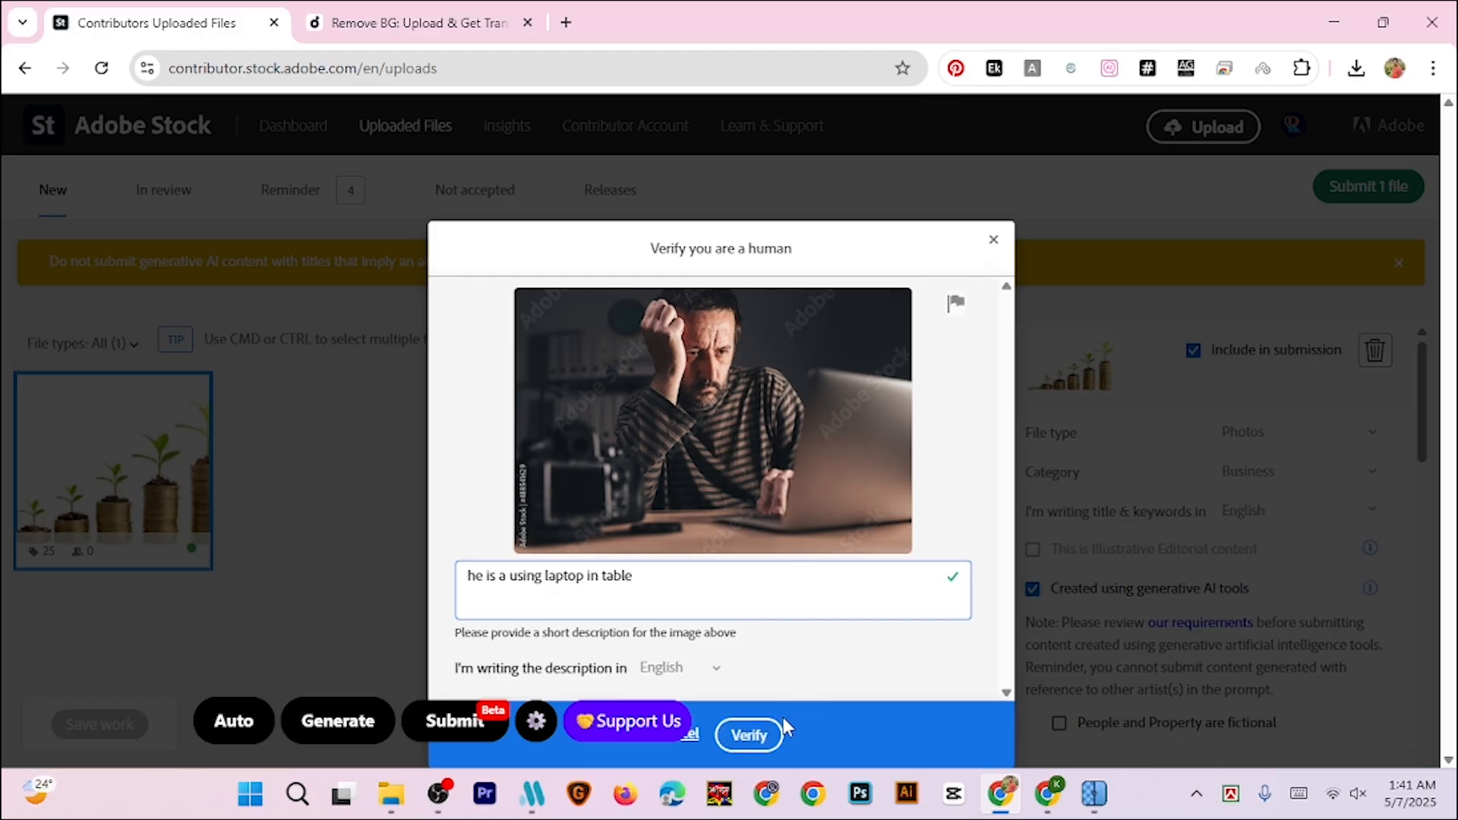
left_click(761, 739)
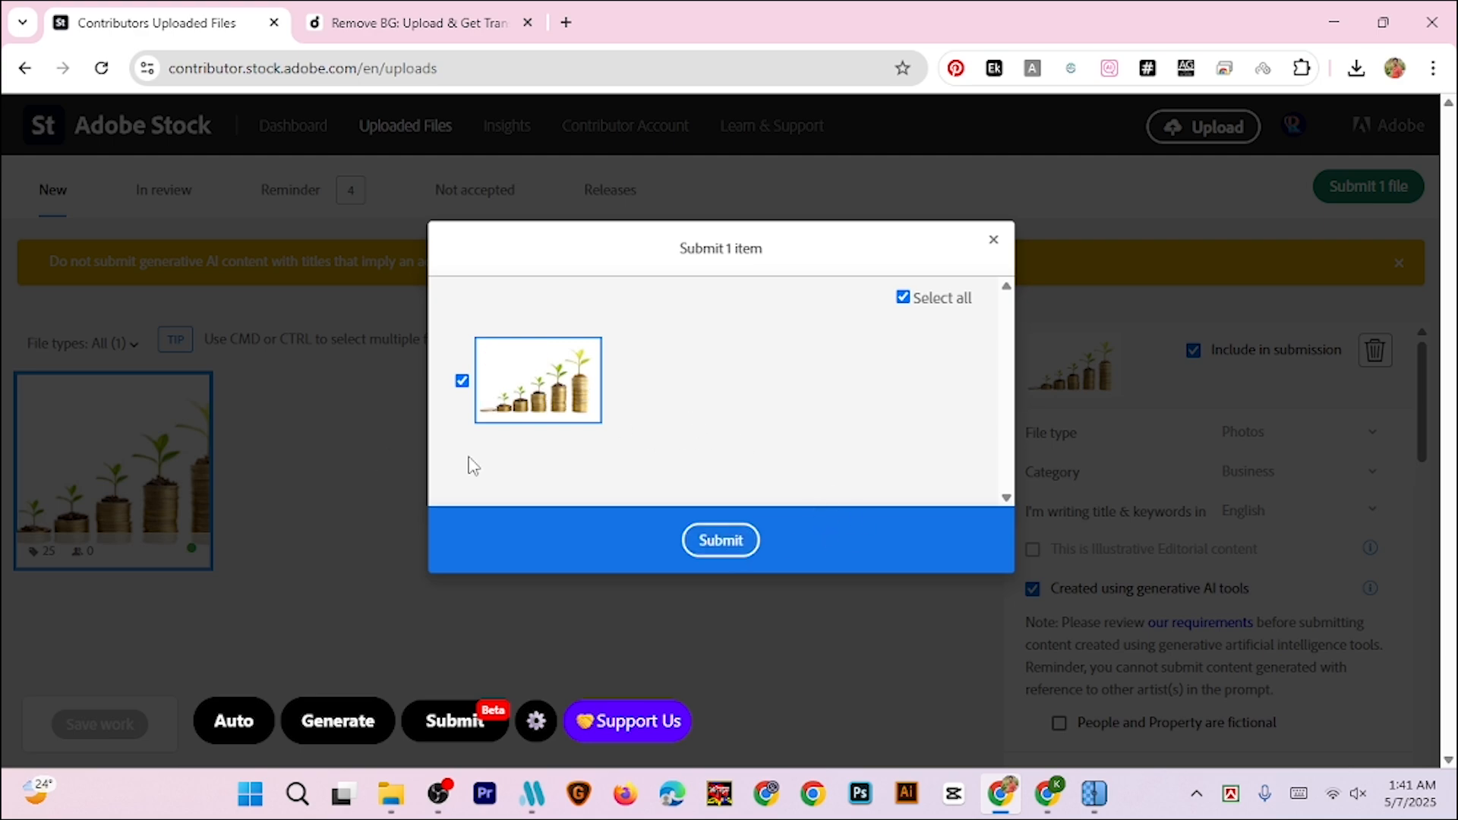
Close the final submission dialog without submitting the file, and open the contributor dashboard
left_click(993, 241)
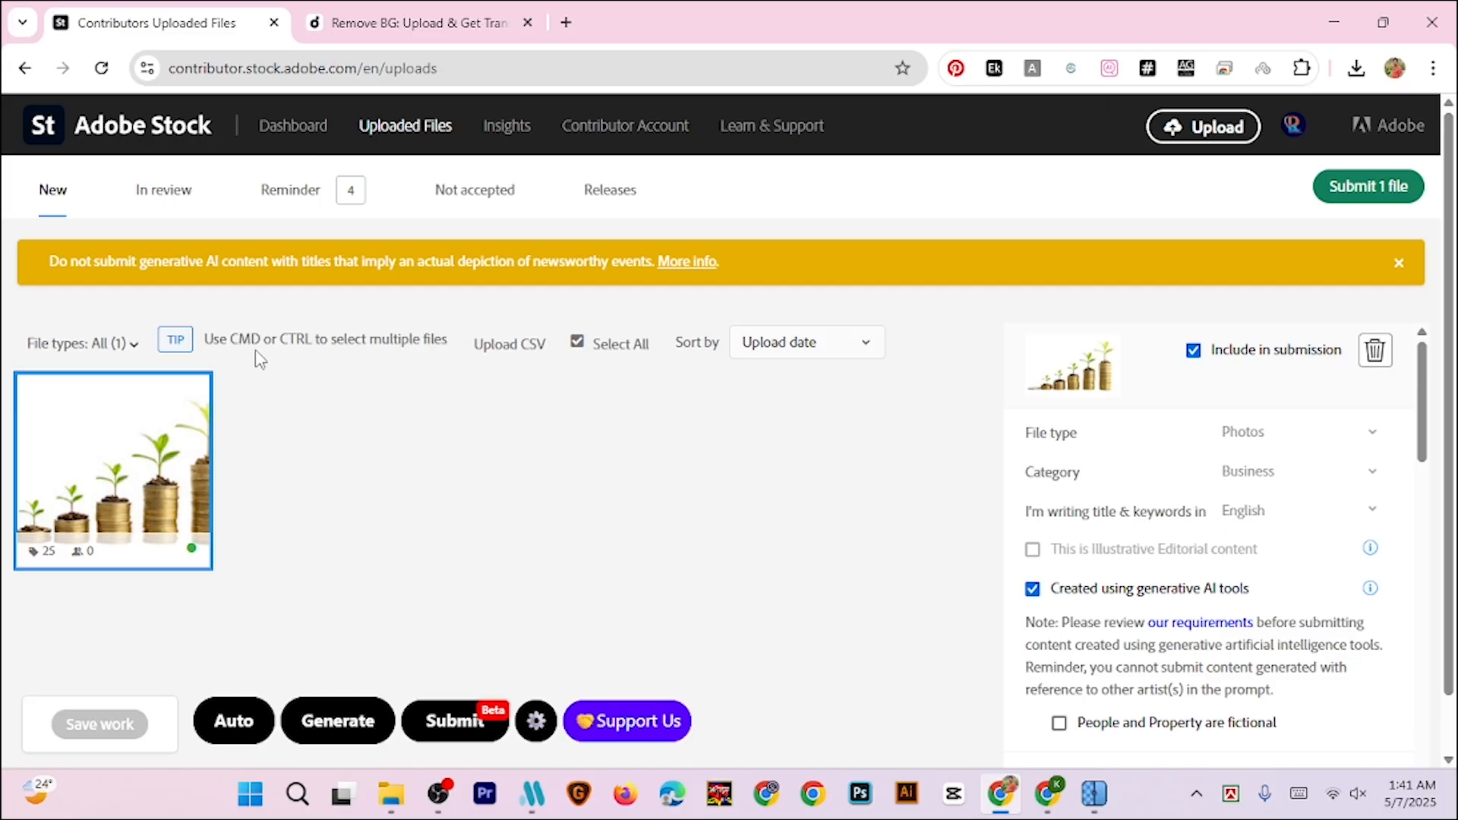
left_click(293, 128)
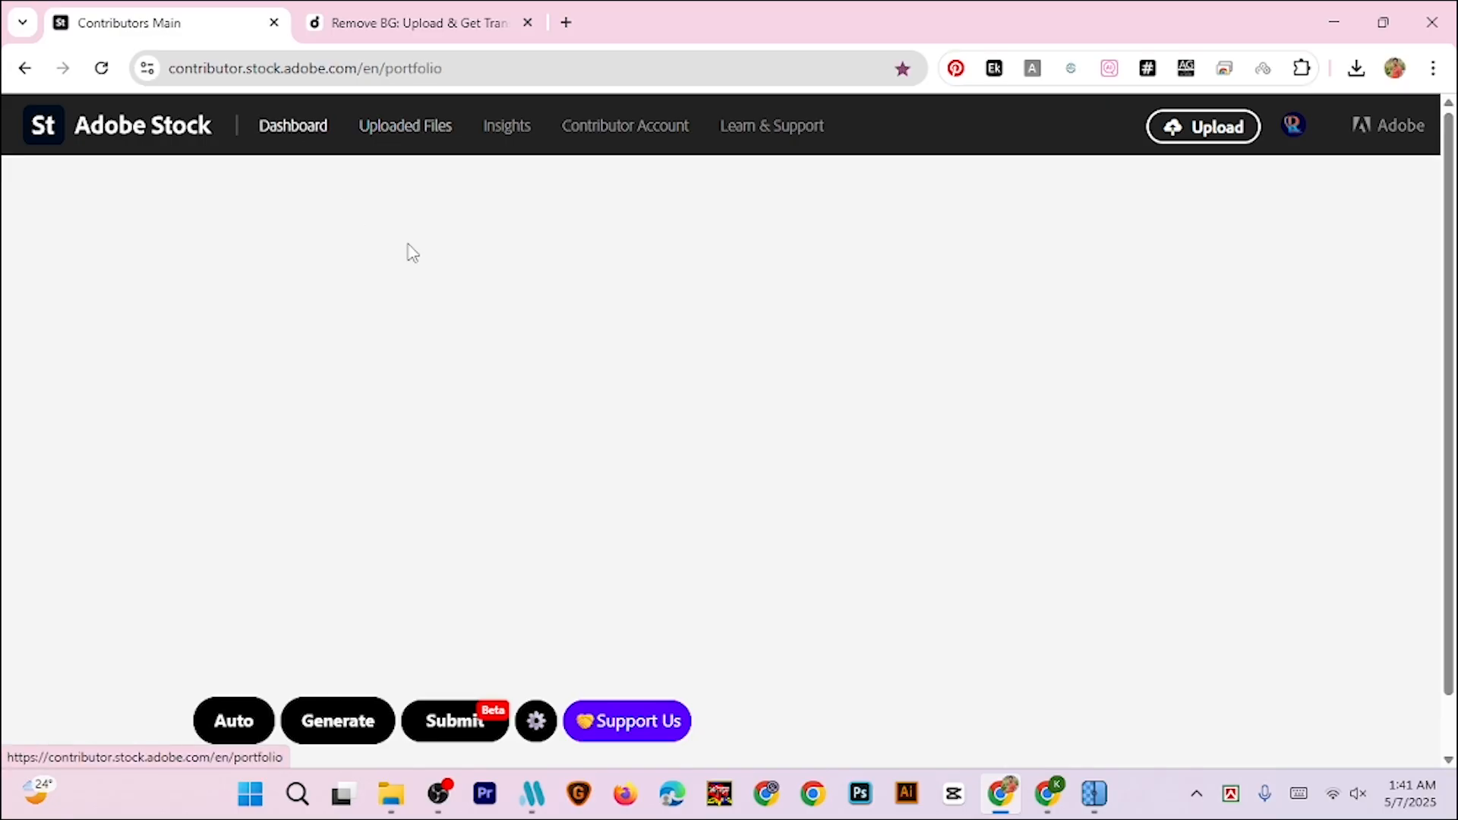